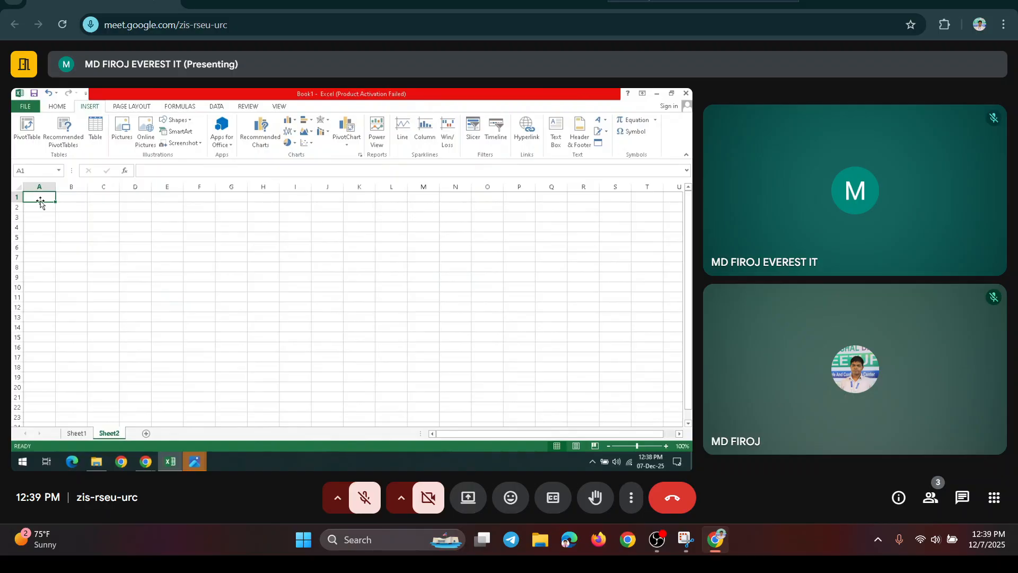
Enter the title "Salary Sheet" in cell A1 of Sheet2.
{"action": "type", "text": "Sa"}
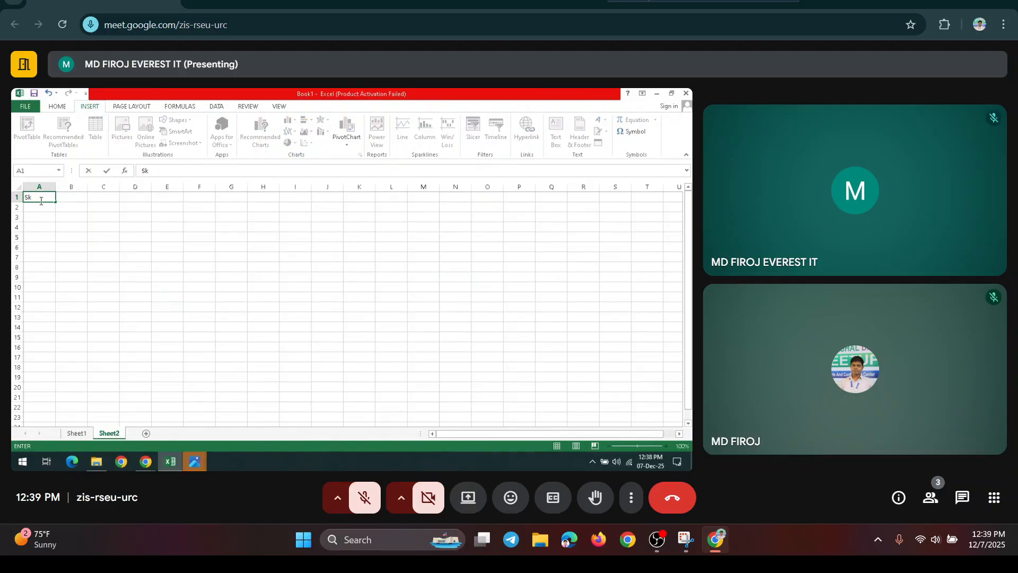
{"action": "type", "text": "lary Sheet"}
{"action": "key", "text": "Return"}
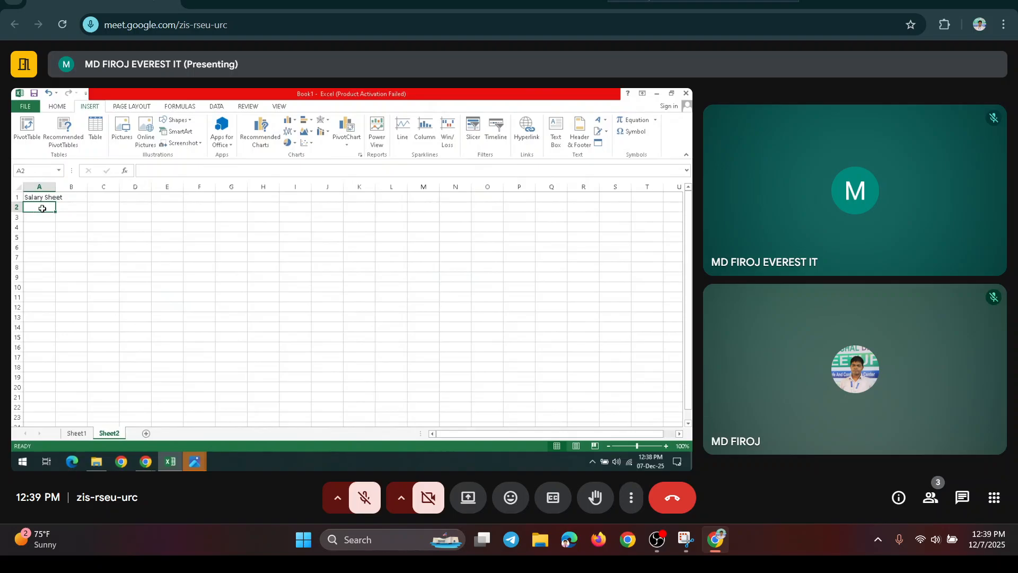
Enter the column headers "SL" in A2 and "Name" in B2.
{"action": "type", "text": "SL"}
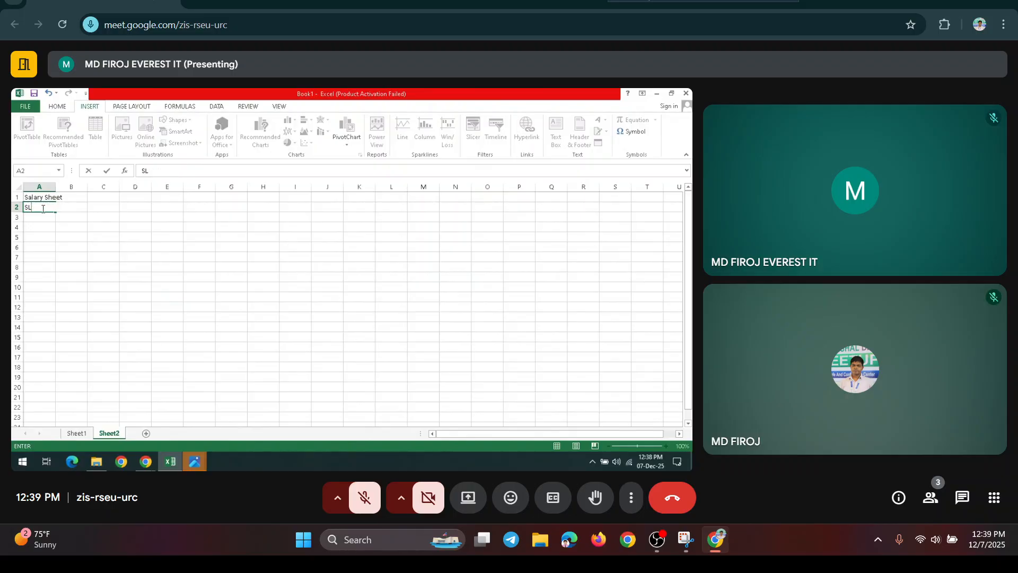
{"action": "key", "text": "ctrl+Return"}
{"action": "key", "text": "Right"}
{"action": "key", "text": "Right"}
{"action": "key", "text": "Left"}
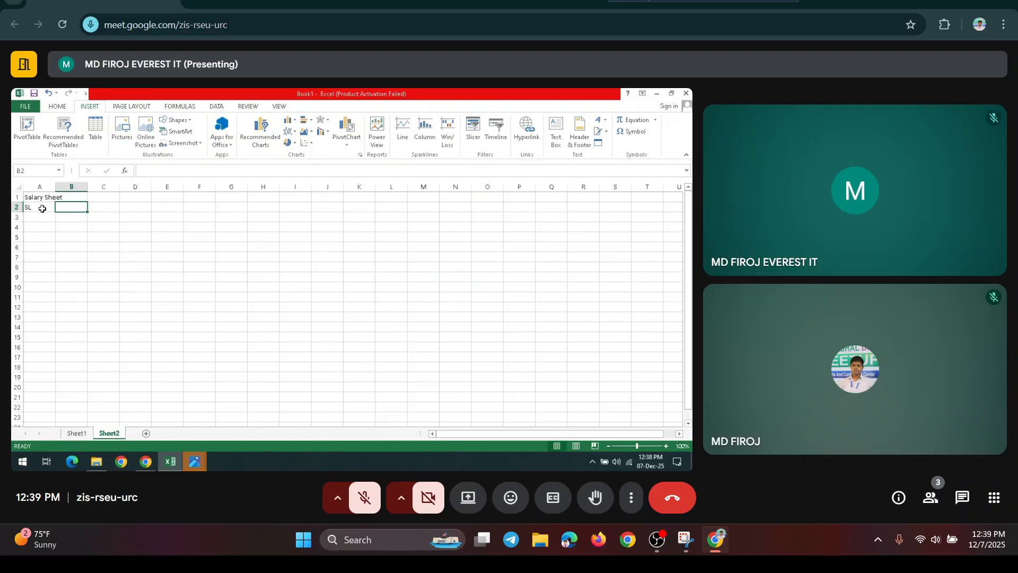
{"action": "type", "text": "Name"}
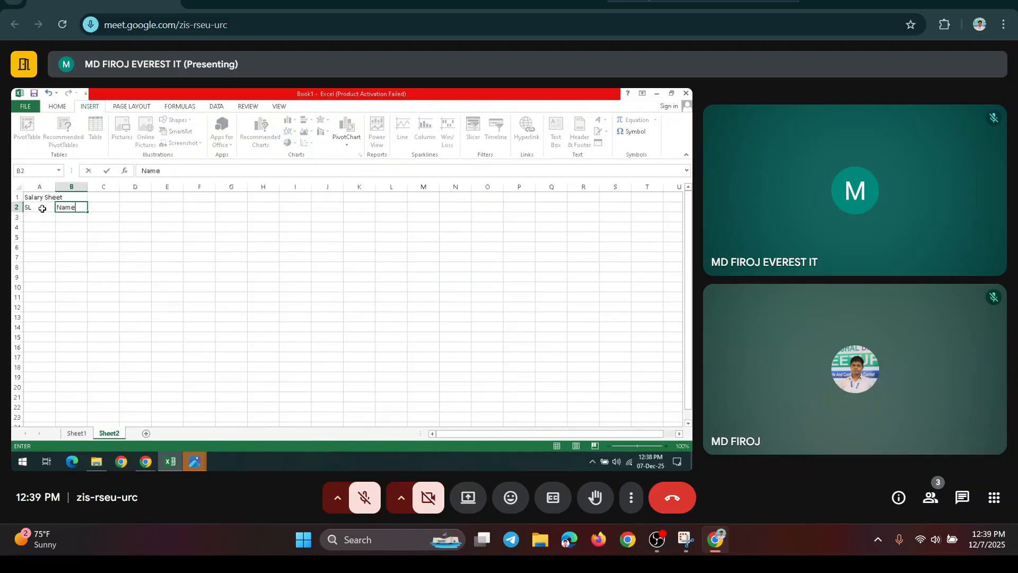
{"action": "key", "text": "Right"}
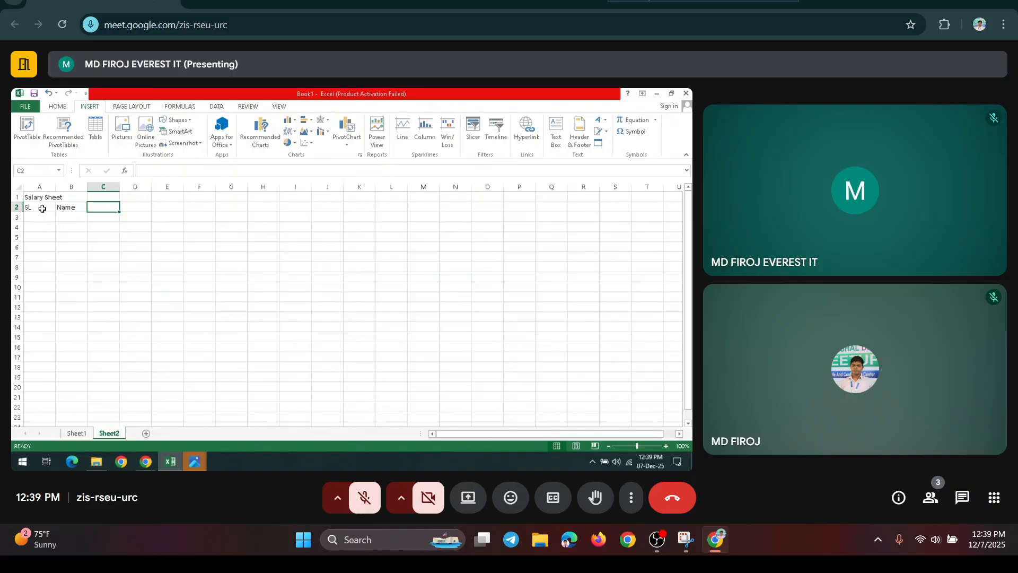
Enter the column headers "Designation" in C2 and "Basic Salary" in D2.
{"action": "type", "text": "Desig"}
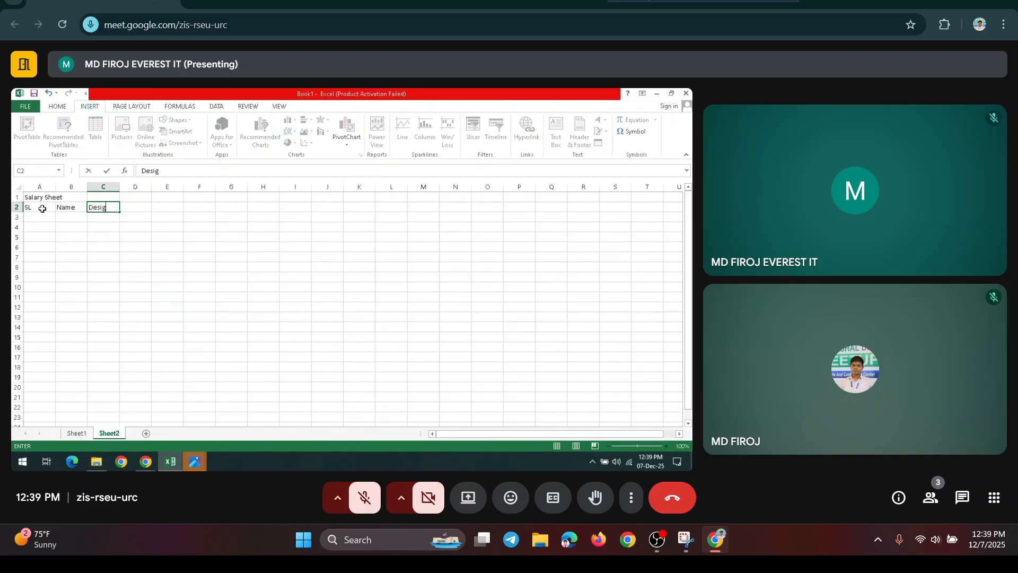
{"action": "type", "text": "nation"}
{"action": "key", "text": "Right"}
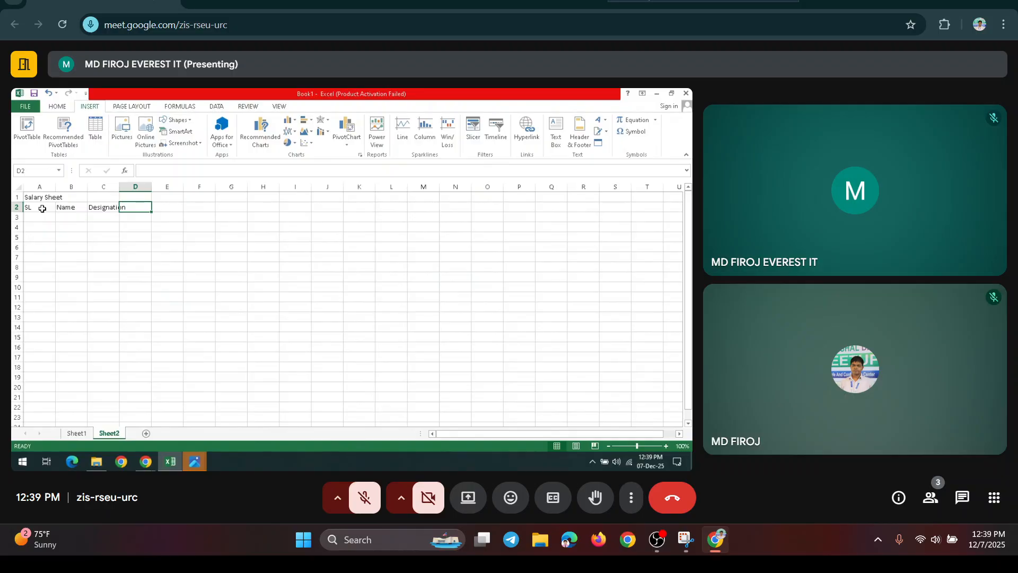
{"action": "type", "text": "Basic"}
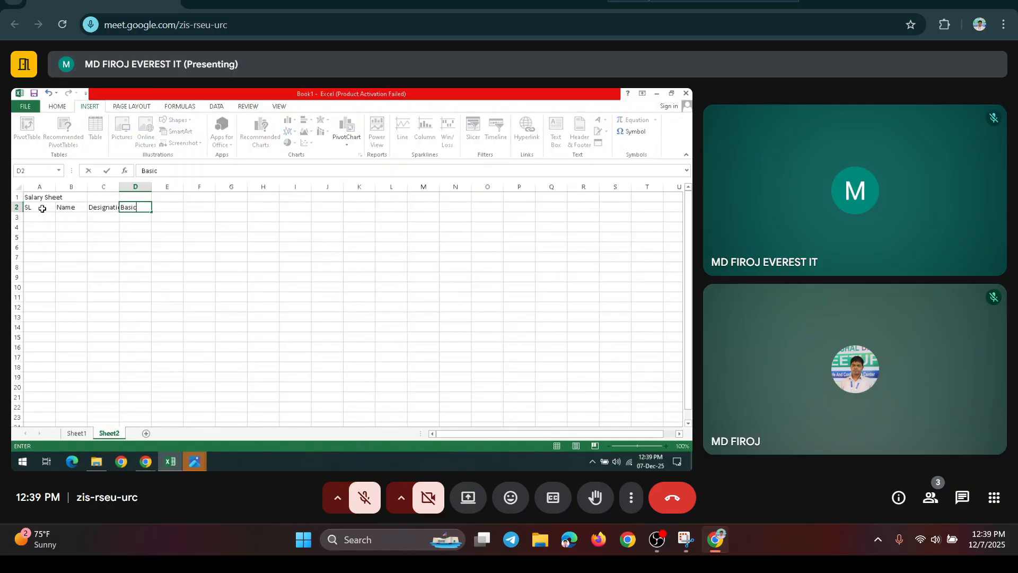
{"action": "type", "text": " Salary"}
{"action": "key", "text": "Tab"}
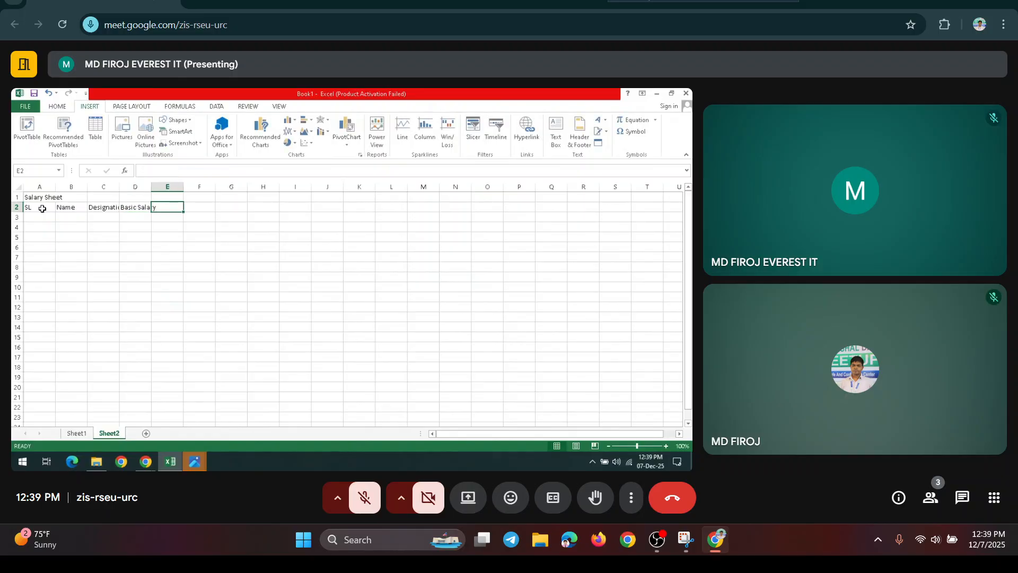
Enter the column header "House Rent" in E2.
{"action": "type", "text": "H"}
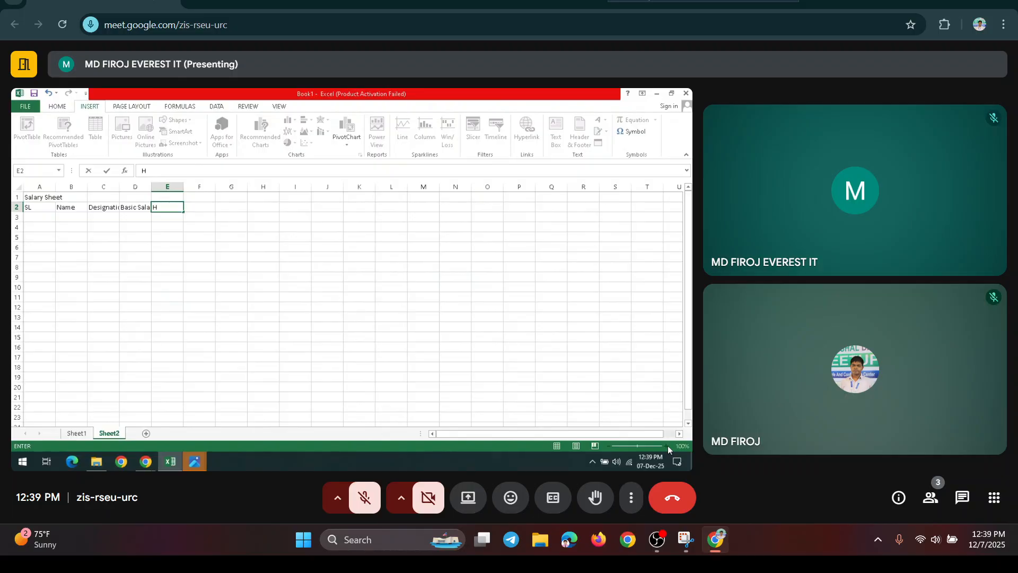
{"action": "left_click", "coordinate": [496, 316]}
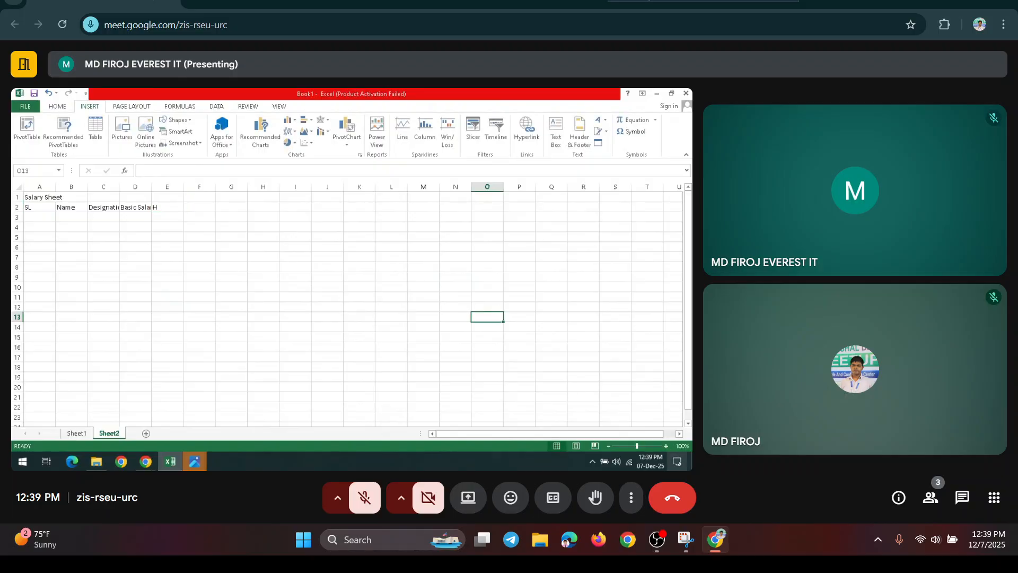
{"action": "left_click", "coordinate": [666, 445]}
{"action": "left_click", "coordinate": [666, 446]}
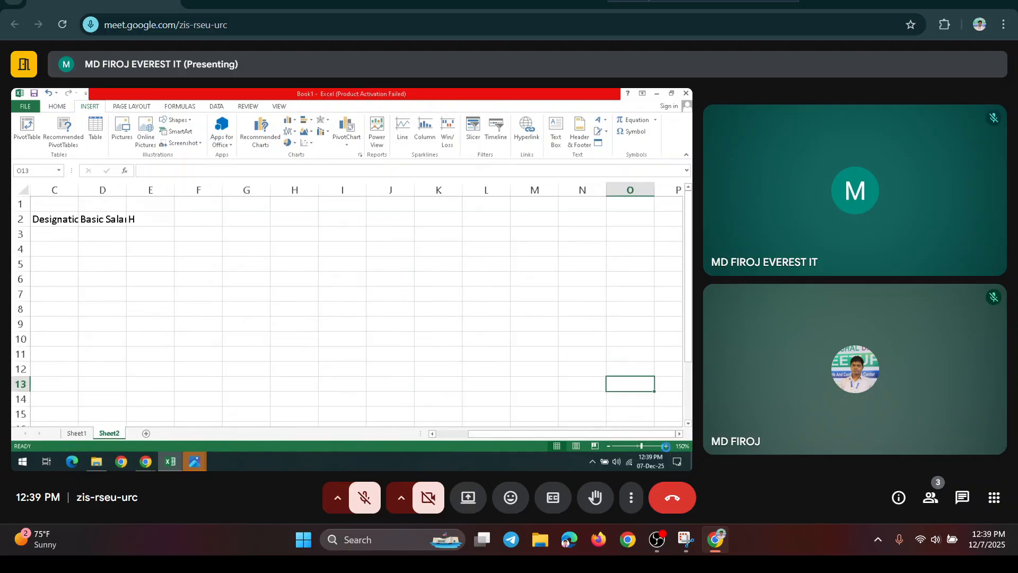
{"action": "left_click", "coordinate": [666, 445]}
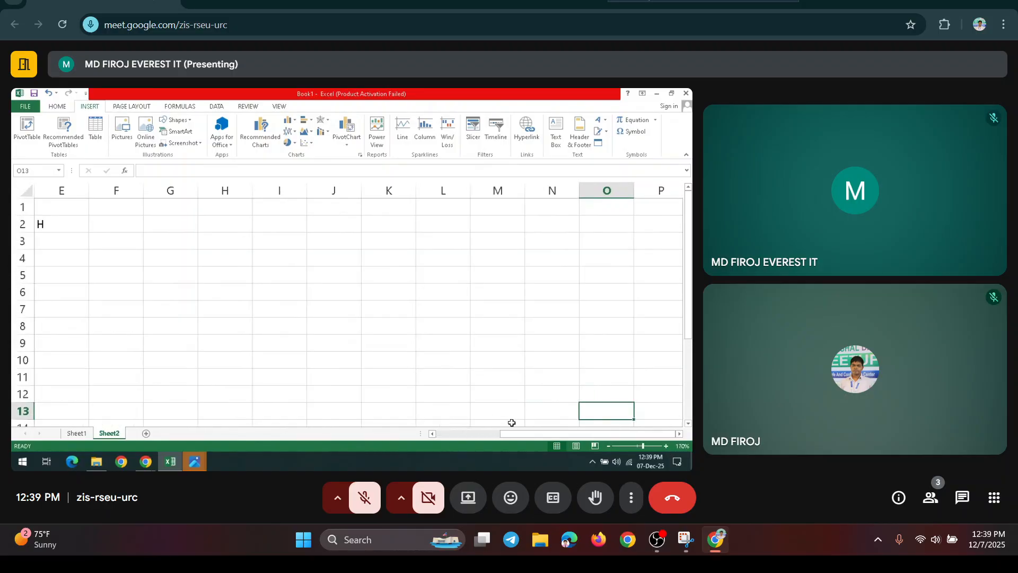
{"action": "left_click_drag", "start_coordinate": [537, 431], "coordinate": [432, 437]}
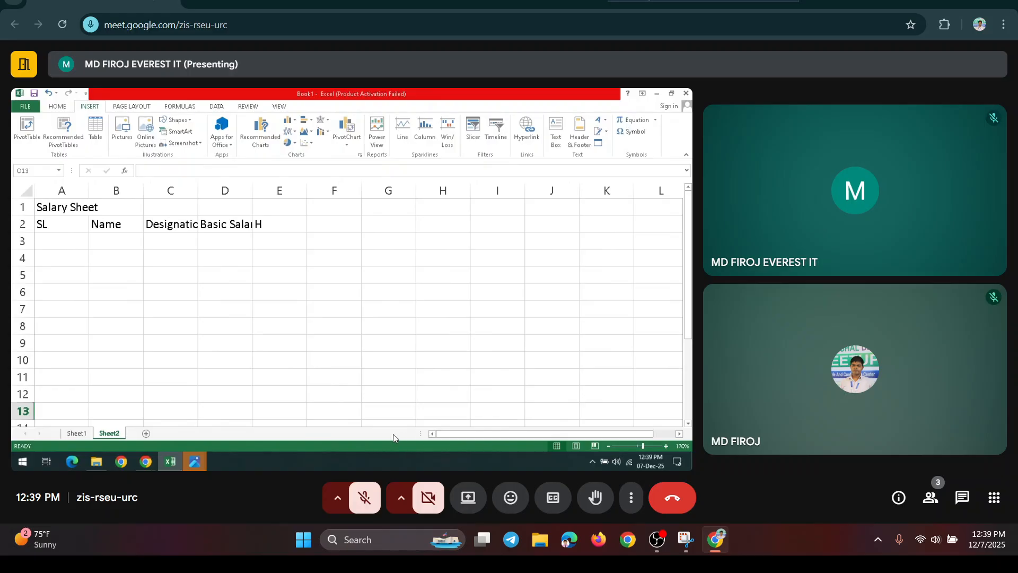
{"action": "left_click", "coordinate": [279, 226]}
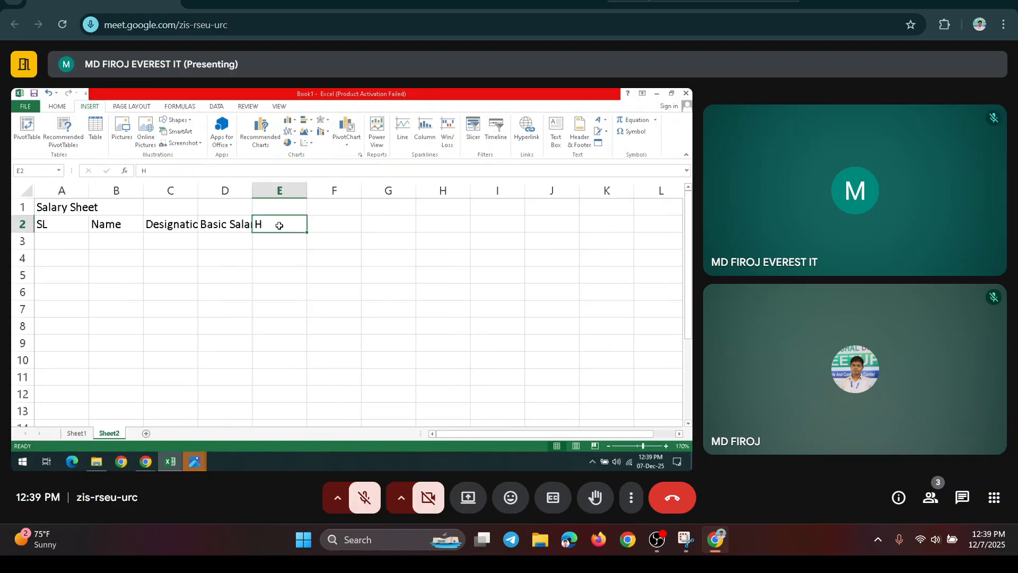
{"action": "type", "text": "Hous"}
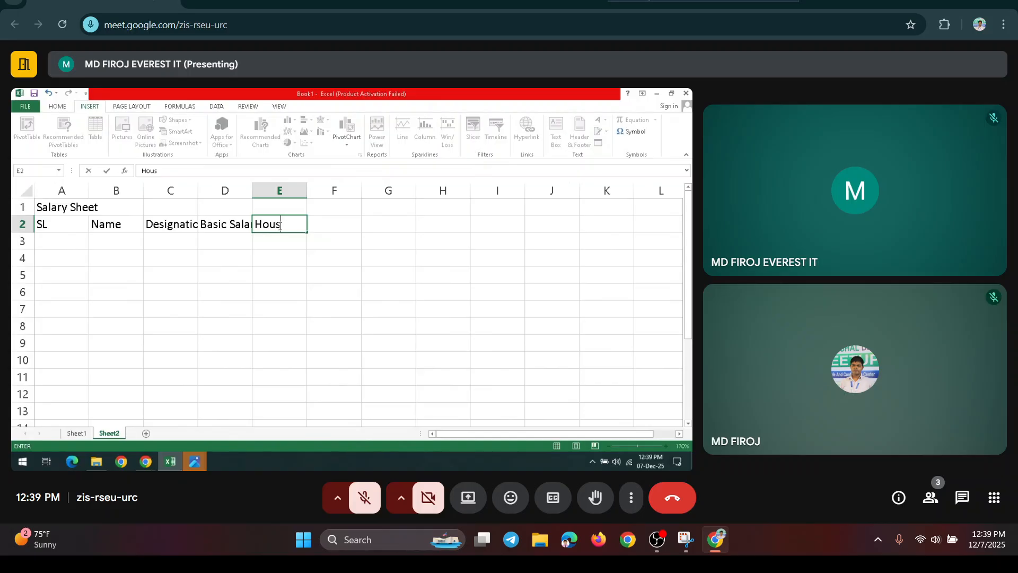
{"action": "type", "text": "e Rent"}
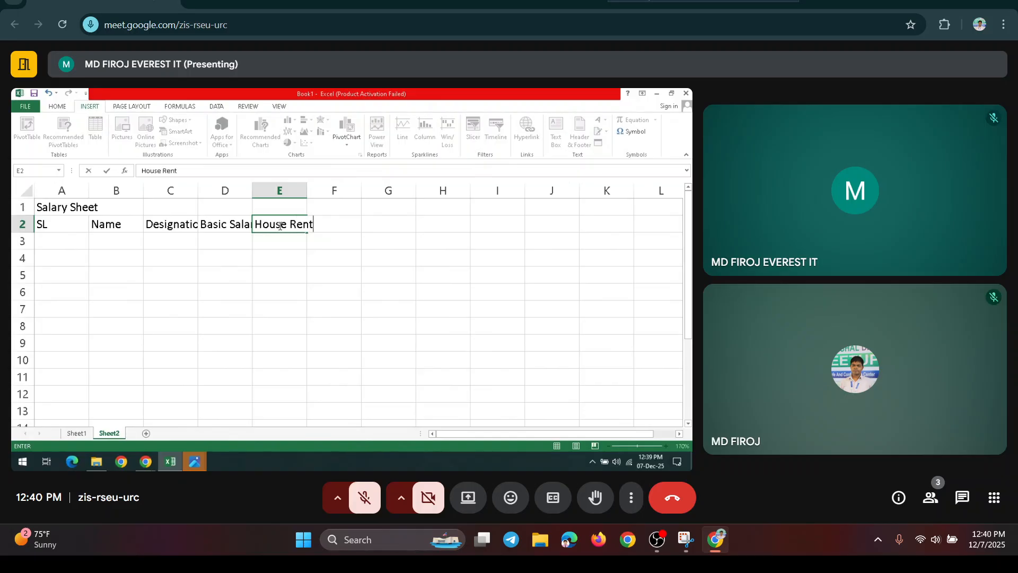
{"action": "key", "text": "Tab"}
Enter the column headers "M/A" in F2 and "D/A" in G2.
{"action": "type", "text": "M/A"}
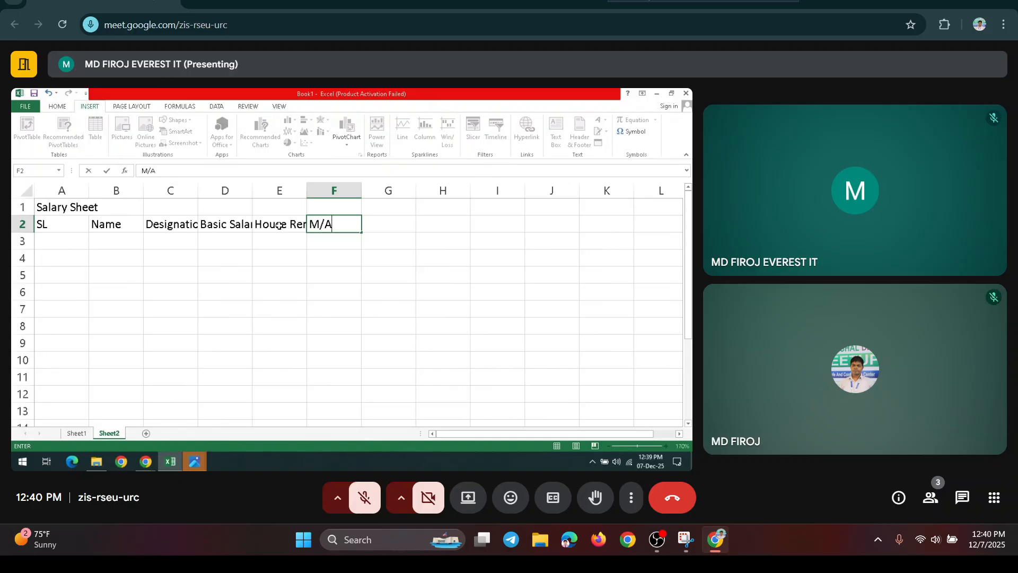
{"action": "key", "text": "Tab"}
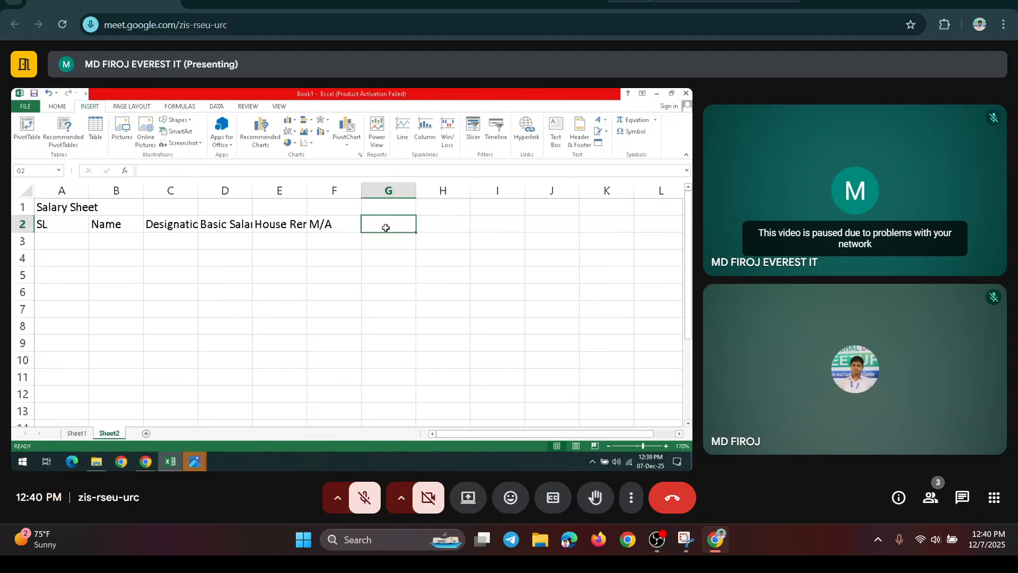
{"action": "type", "text": "D"}
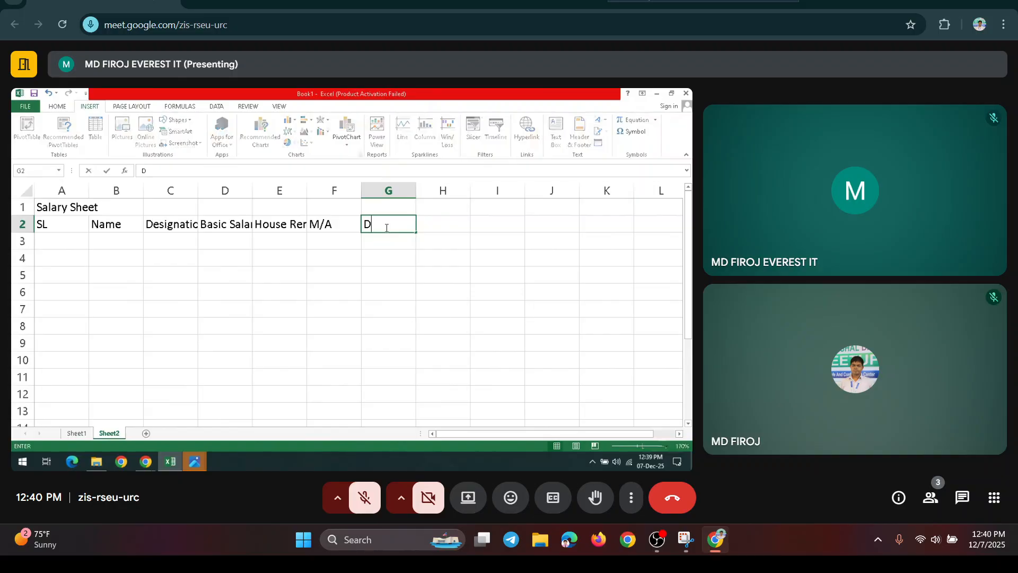
{"action": "type", "text": "/A"}
{"action": "key", "text": "Return"}
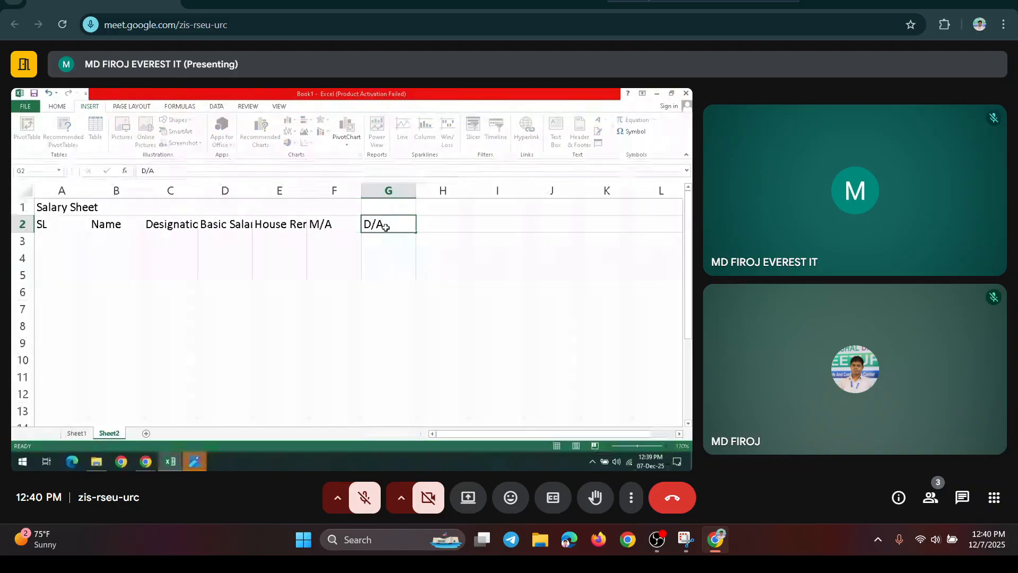
{"action": "key", "text": "Right"}
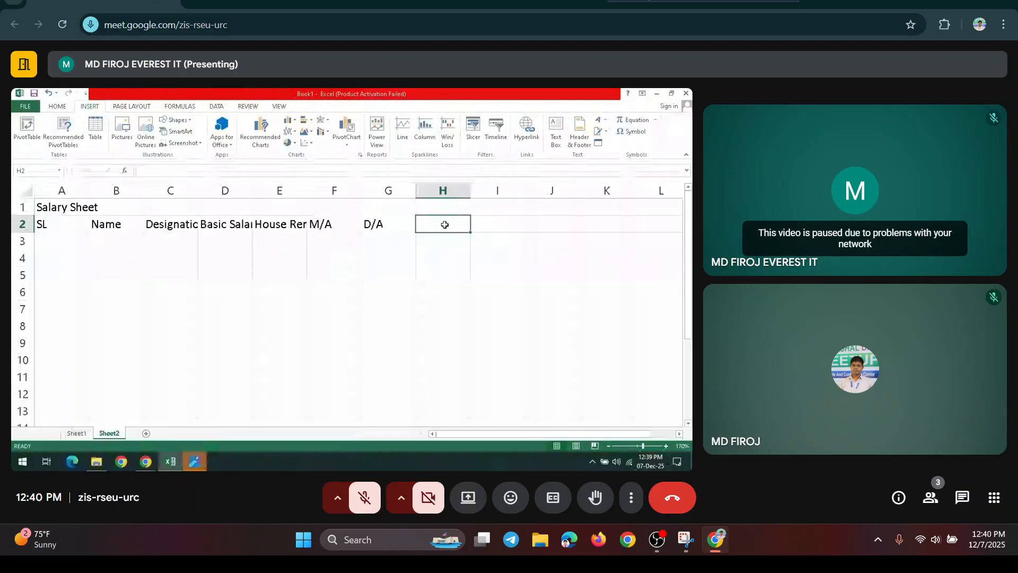
Enter the column headers "TAX" in H2 and "PF" in I2.
{"action": "type", "text": "TAX"}
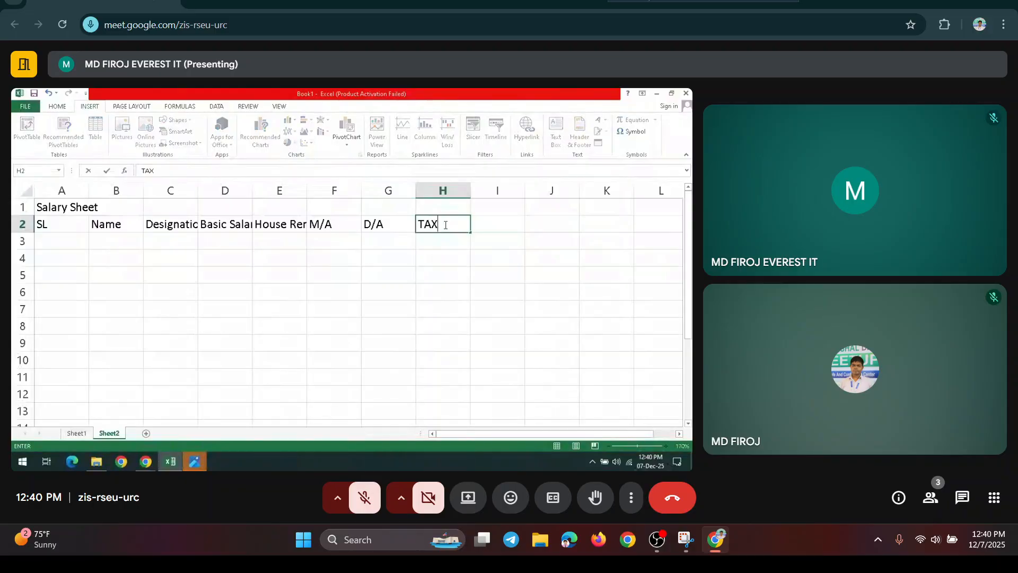
{"action": "key", "text": "Right"}
{"action": "type", "text": "P"}
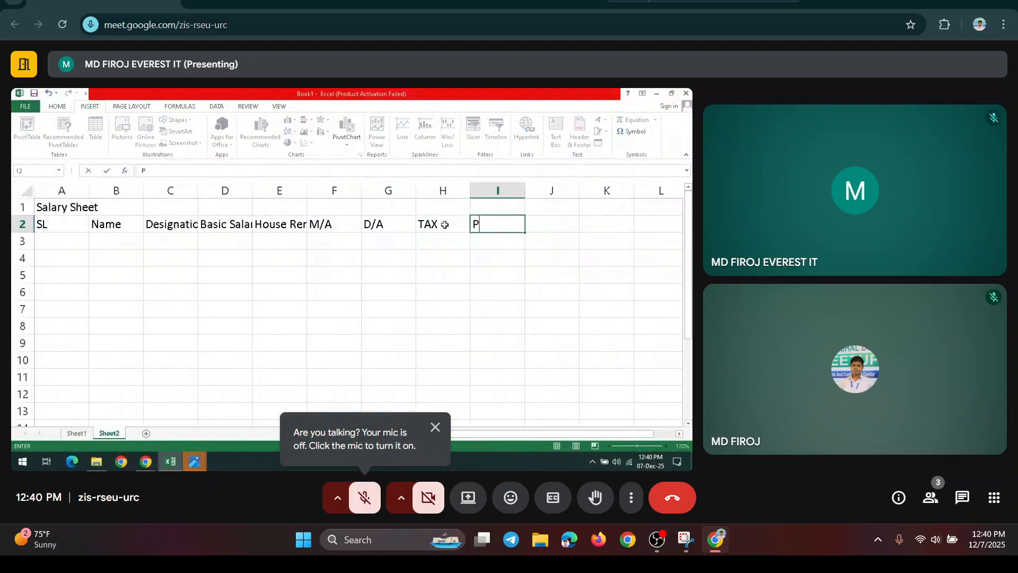
{"action": "type", "text": "F"}
{"action": "key", "text": "Right"}
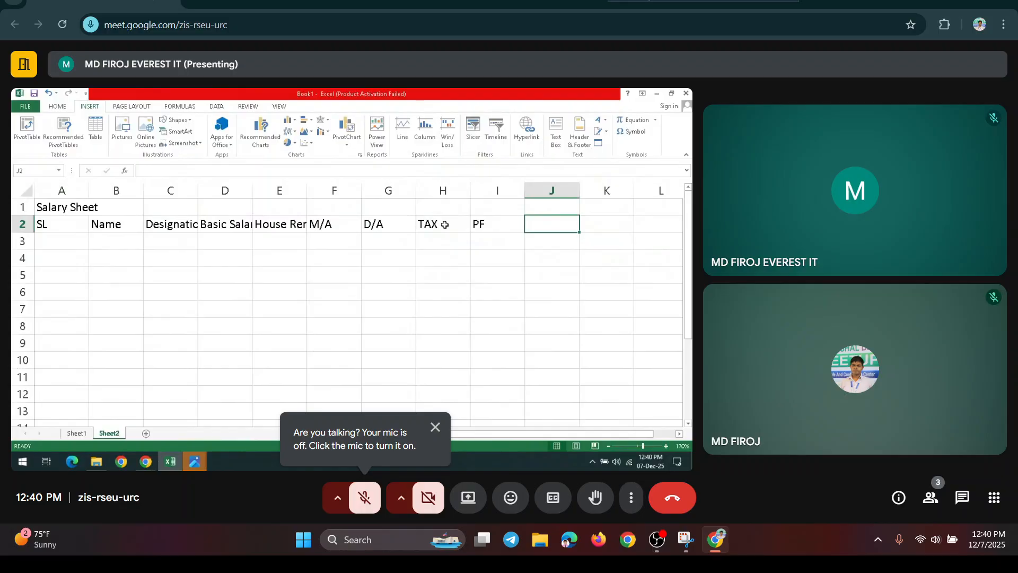
{"action": "type", "text": "Ot"}
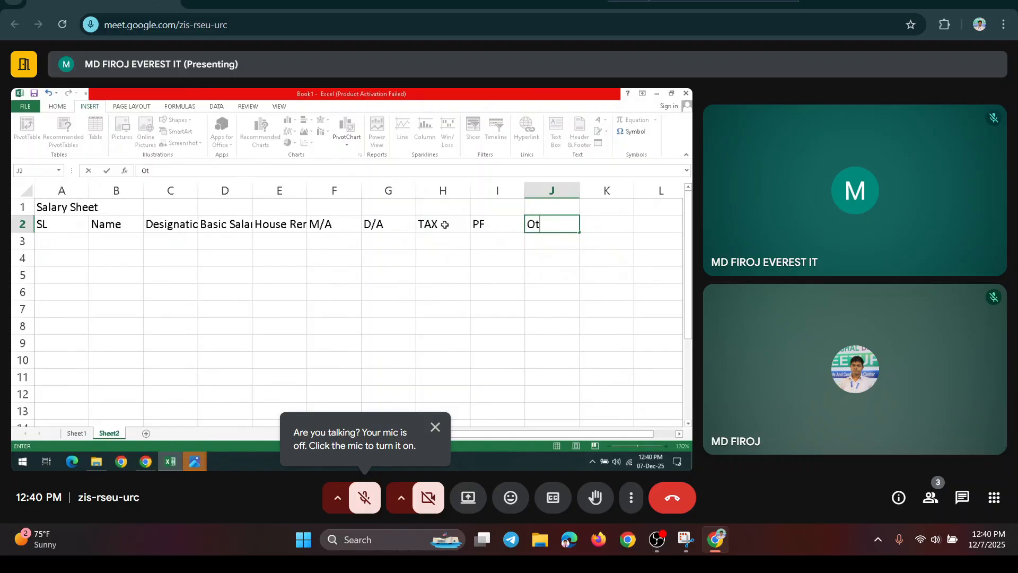
{"action": "key", "text": "BackSpace"}
{"action": "type", "text": "/D"}
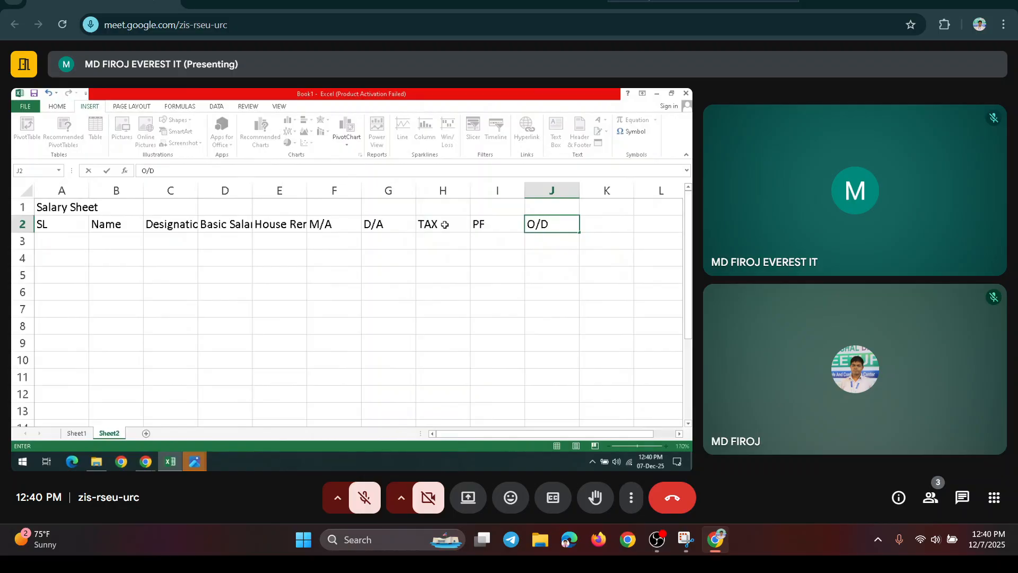
{"action": "key", "text": "Return"}
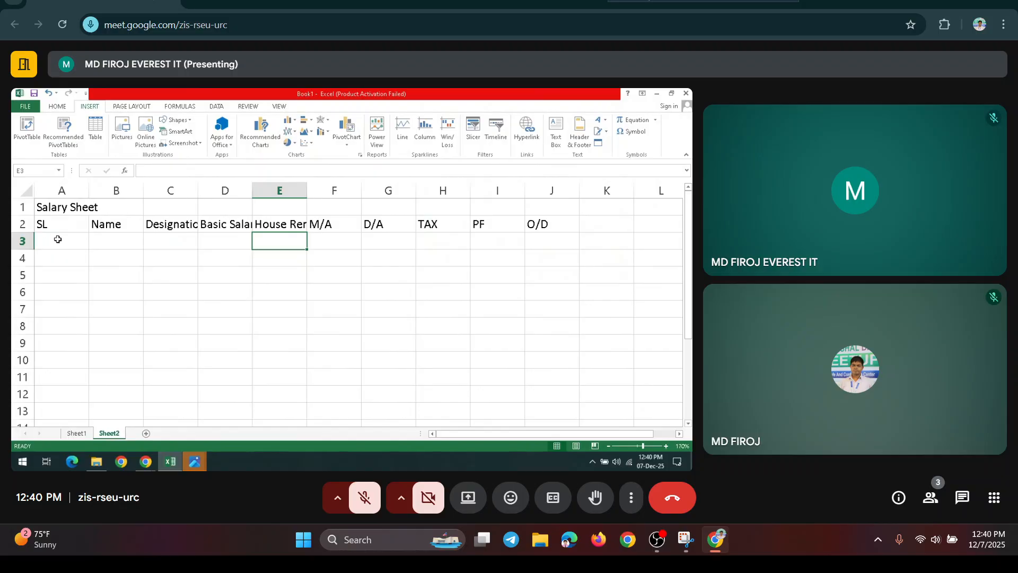
{"action": "left_click", "coordinate": [58, 239]}
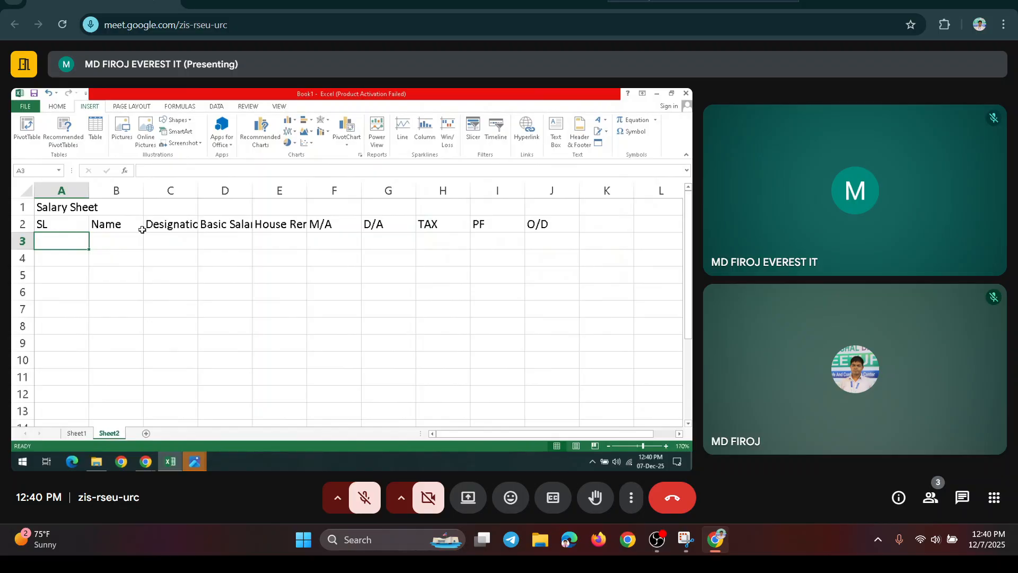
{"action": "left_click", "coordinate": [553, 221]}
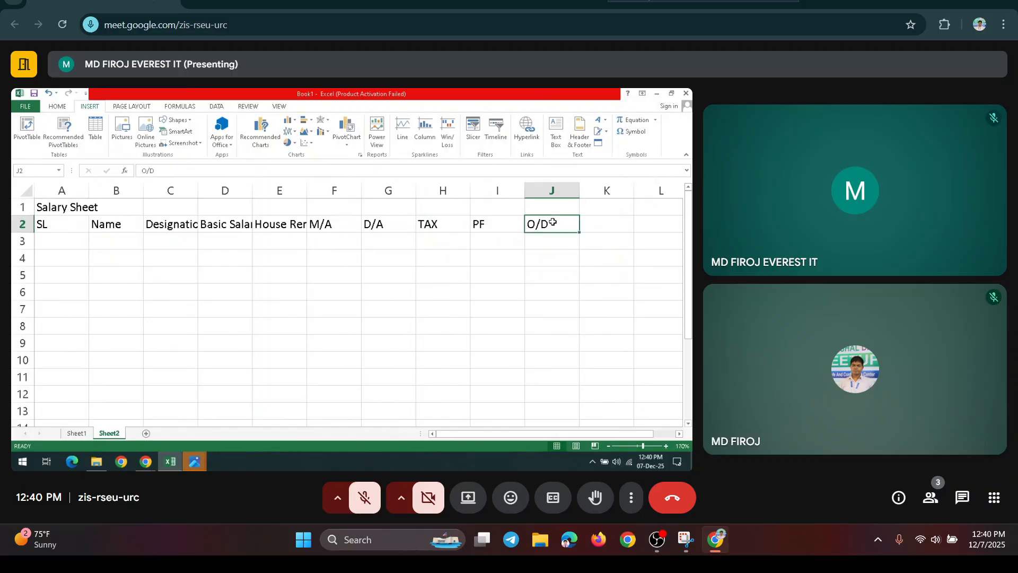
{"action": "key", "text": "Delete"}
Number the SL column from 1 to 10 in A3:A12, entering 1, 2 and 3 and extending the series.
{"action": "left_click", "coordinate": [67, 236]}
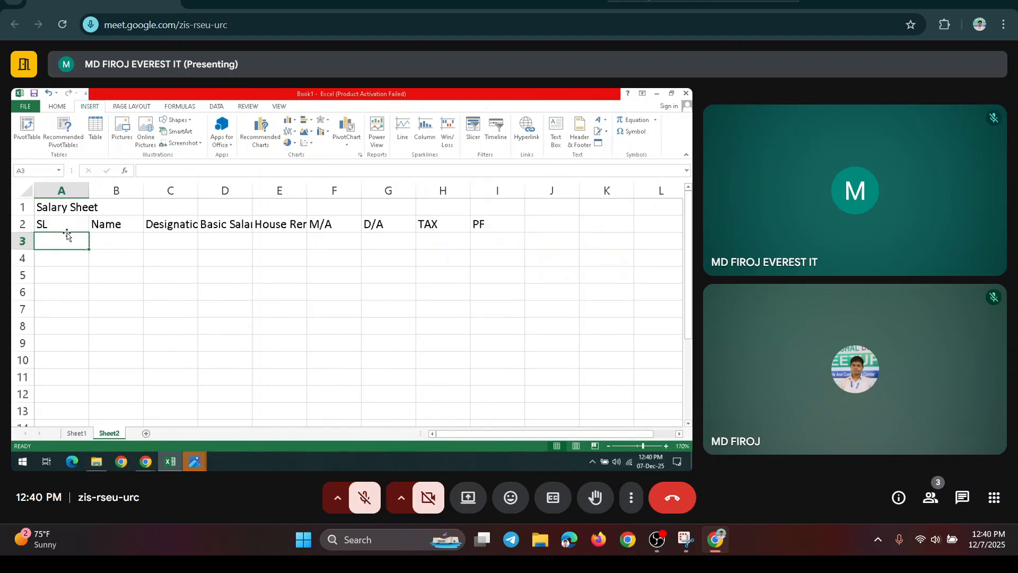
{"action": "type", "text": "1"}
{"action": "key", "text": "Return"}
{"action": "type", "text": "2"}
{"action": "key", "text": "Return"}
{"action": "type", "text": "3"}
{"action": "key", "text": "Return"}
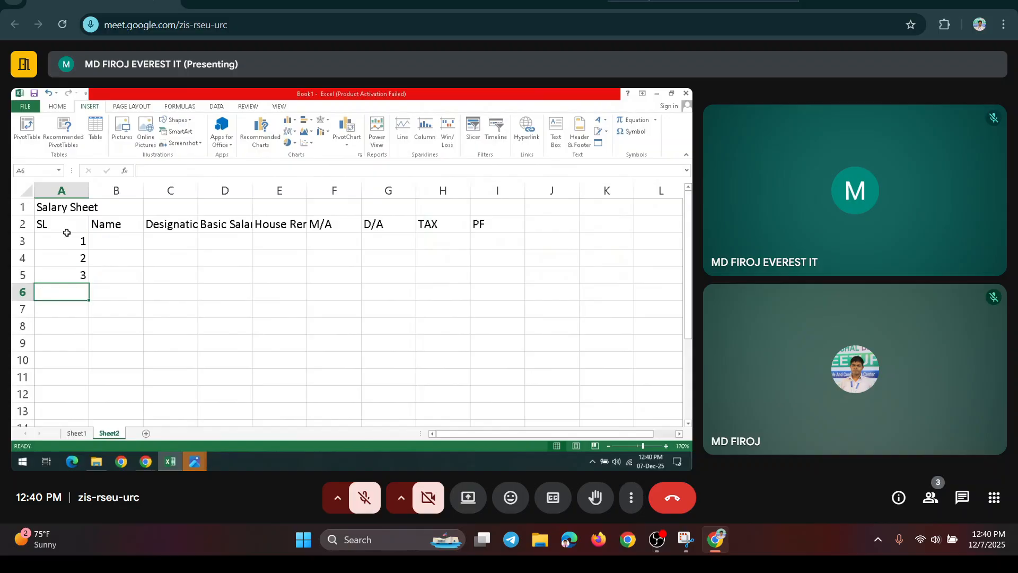
{"action": "left_click_drag", "start_coordinate": [84, 245], "coordinate": [95, 401]}
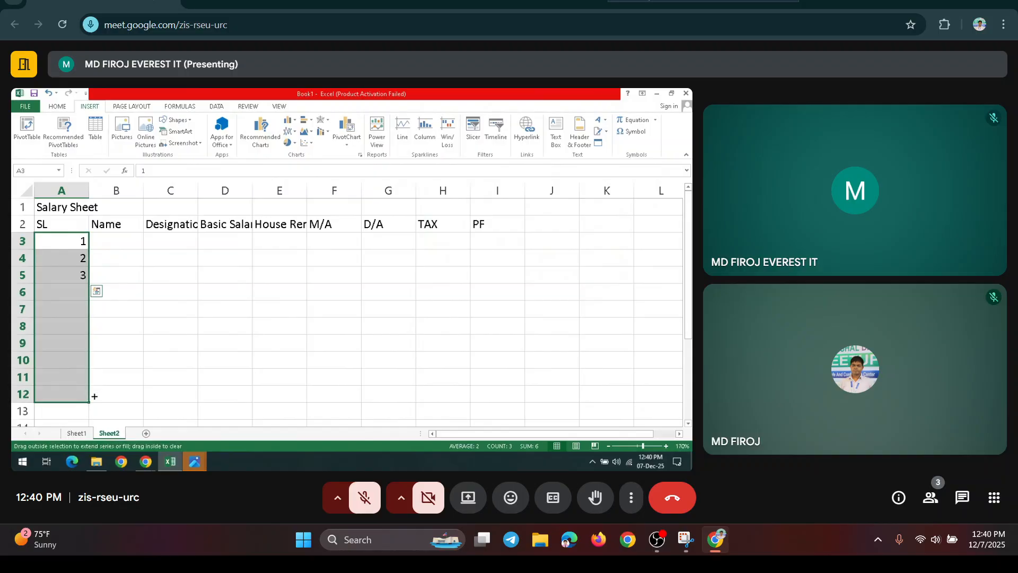
{"action": "left_click", "coordinate": [119, 244]}
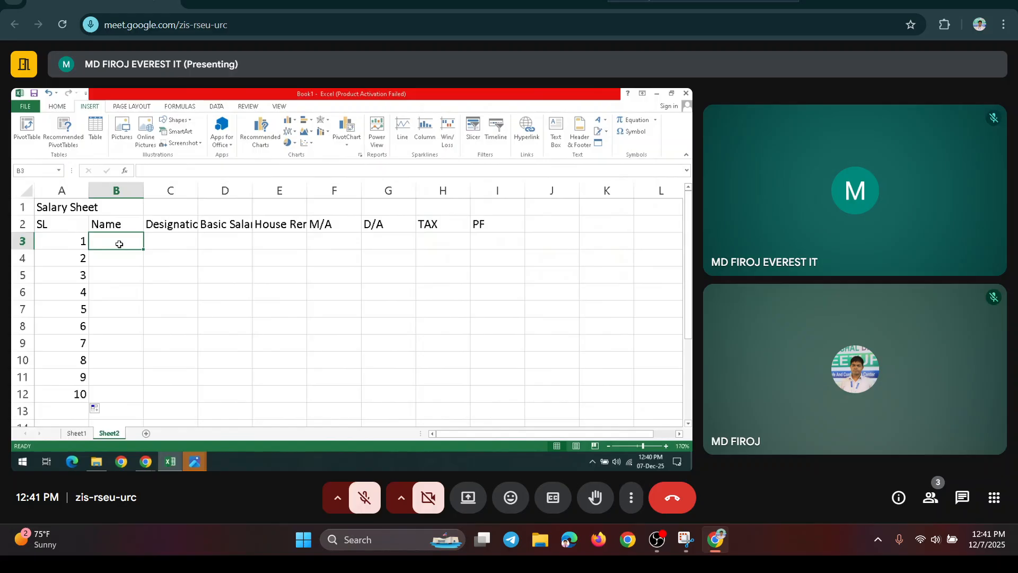
Enter three employee first names in B3:B5 and repeat them down the Name column to B12.
{"action": "type", "text": "Abu"}
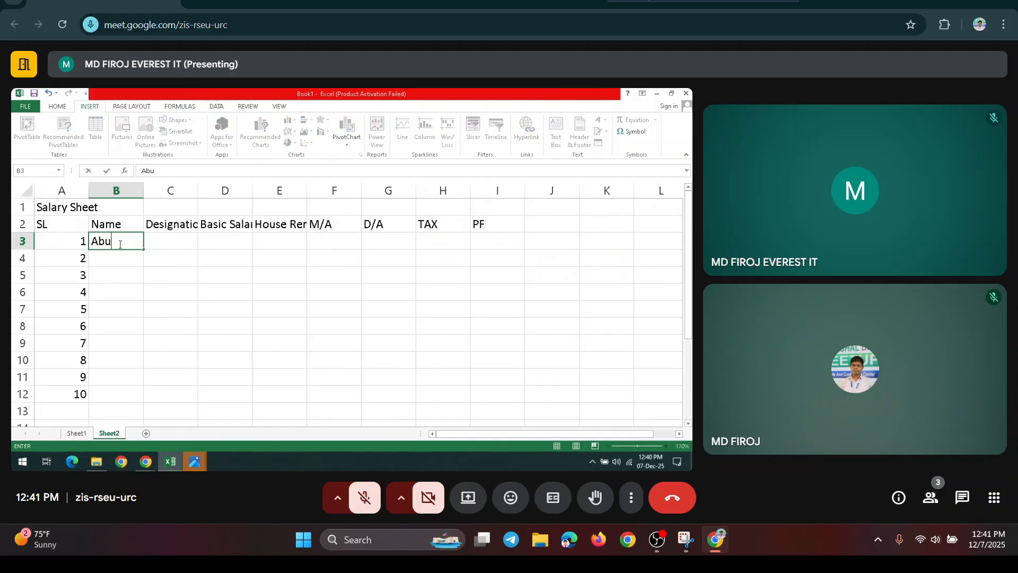
{"action": "type", "text": "l"}
{"action": "key", "text": "Return"}
{"action": "type", "text": "B"}
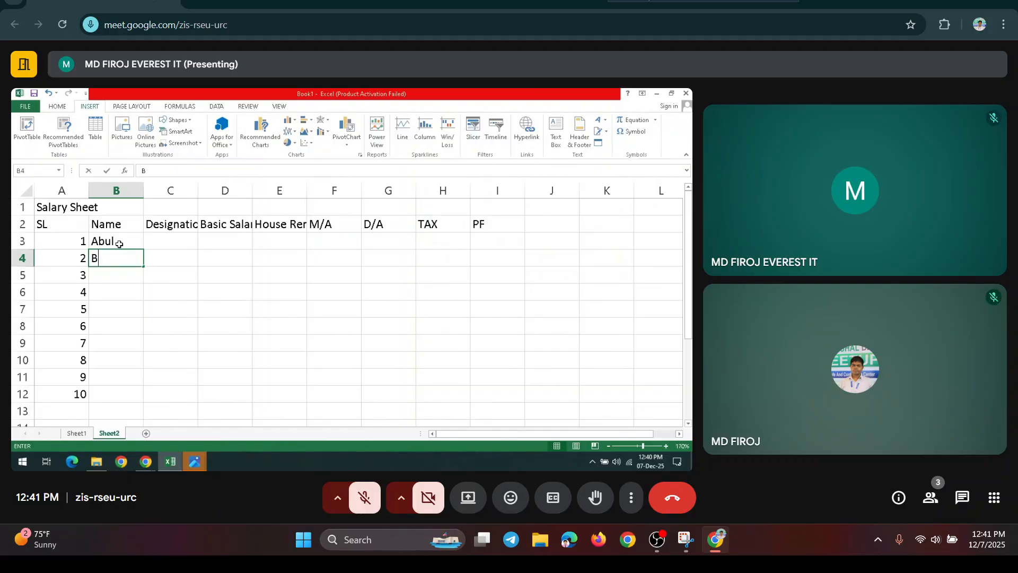
{"action": "type", "text": "abul"}
{"action": "key", "text": "Left"}
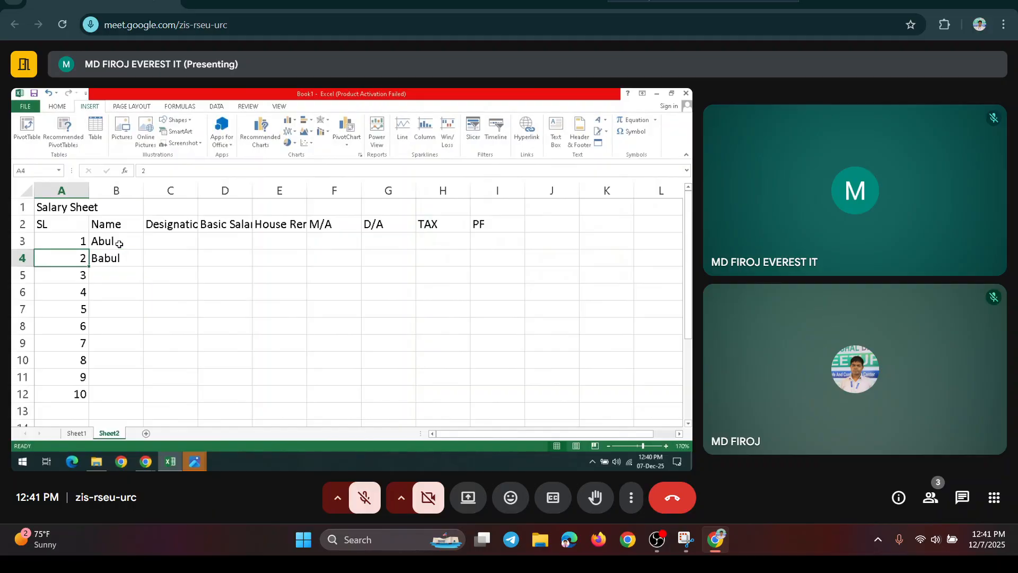
{"action": "left_click", "coordinate": [132, 272]}
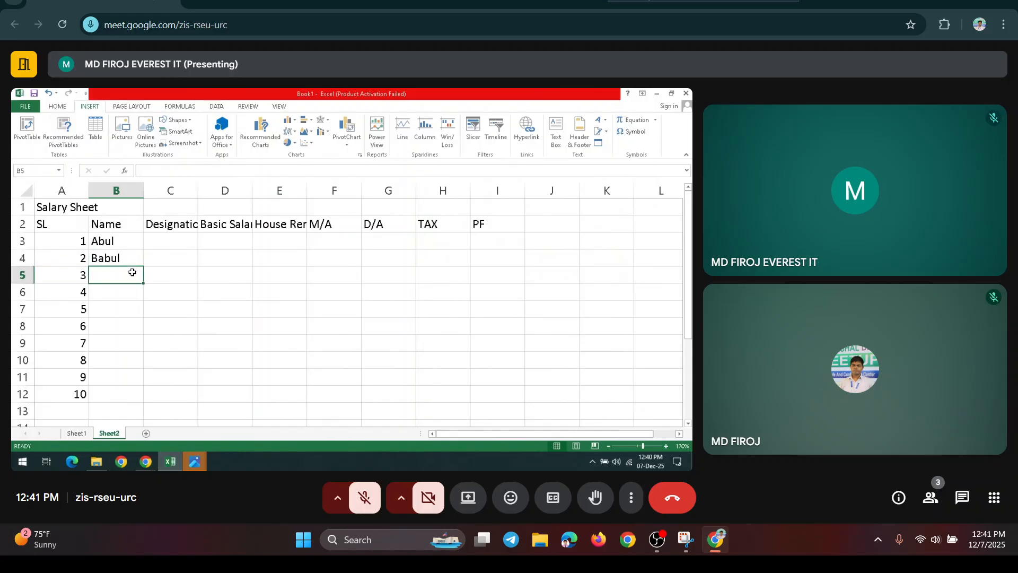
{"action": "type", "text": "Kabu"}
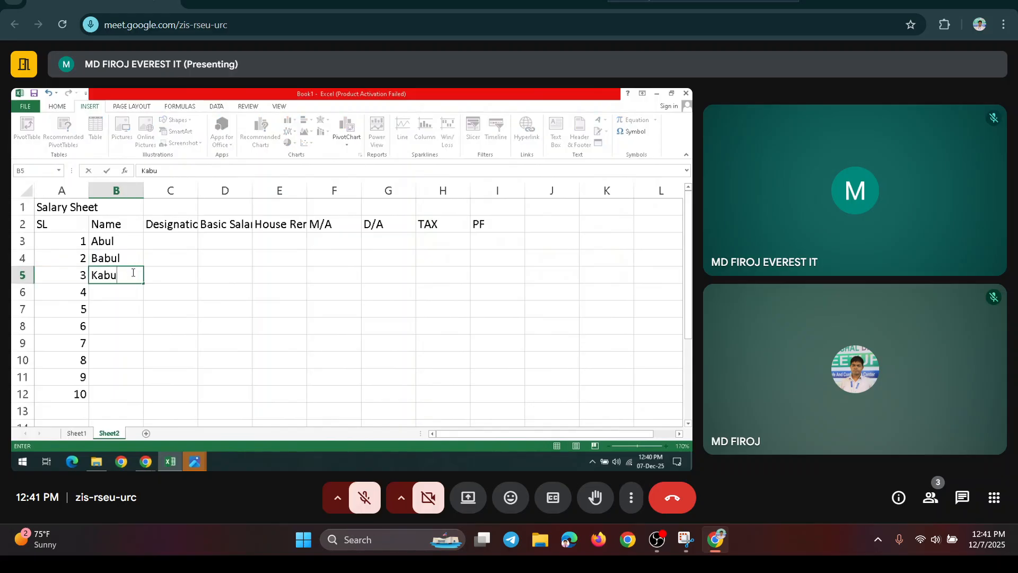
{"action": "type", "text": "l"}
{"action": "key", "text": "Return"}
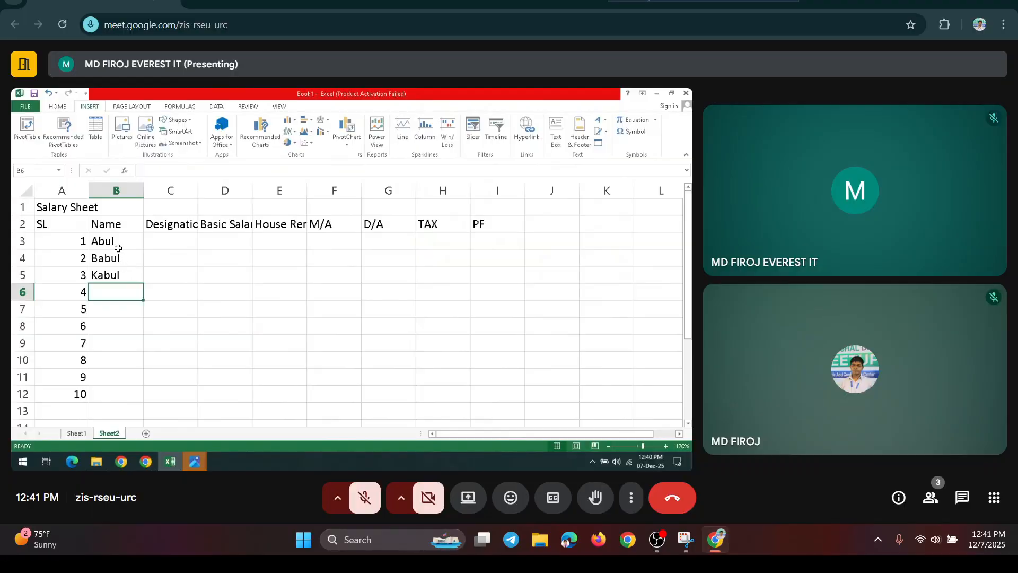
{"action": "left_click_drag", "start_coordinate": [117, 246], "coordinate": [141, 396]}
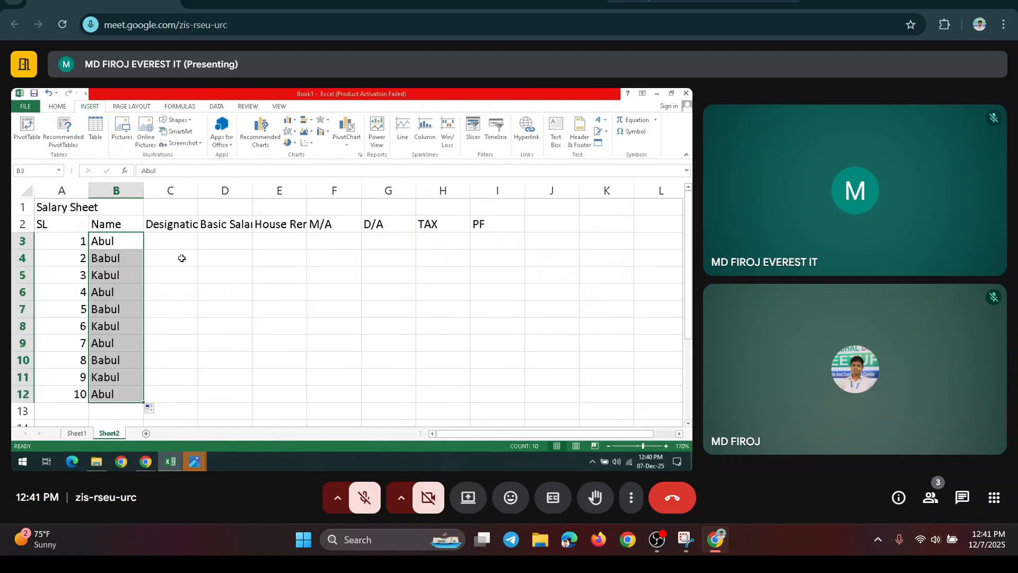
Enter the designations "MD" in C3, "DMD" in C4 and "CEO" in C5.
{"action": "left_click", "coordinate": [182, 239]}
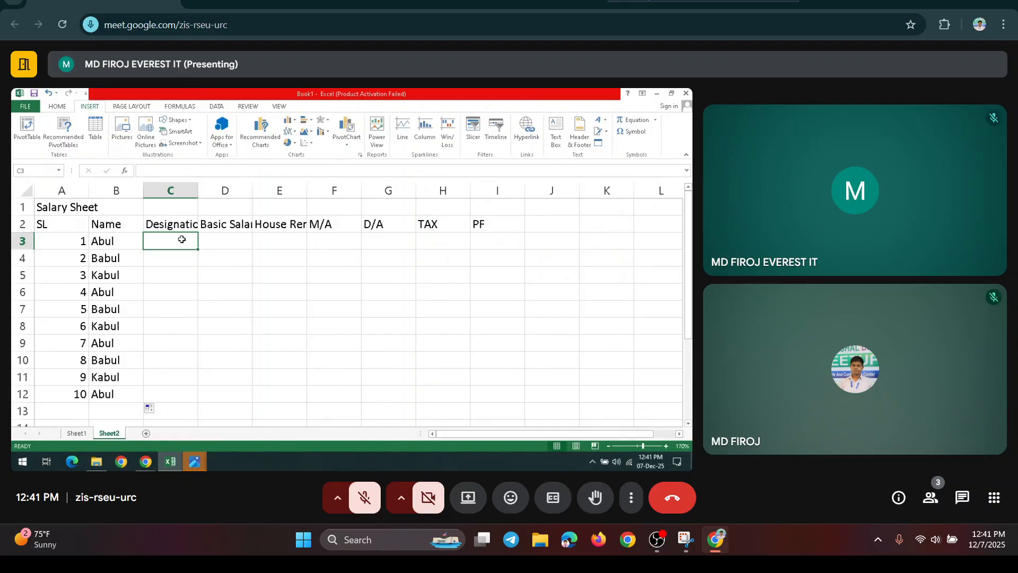
{"action": "type", "text": "HR"}
{"action": "key", "text": "BackSpace"}
{"action": "key", "text": "BackSpace"}
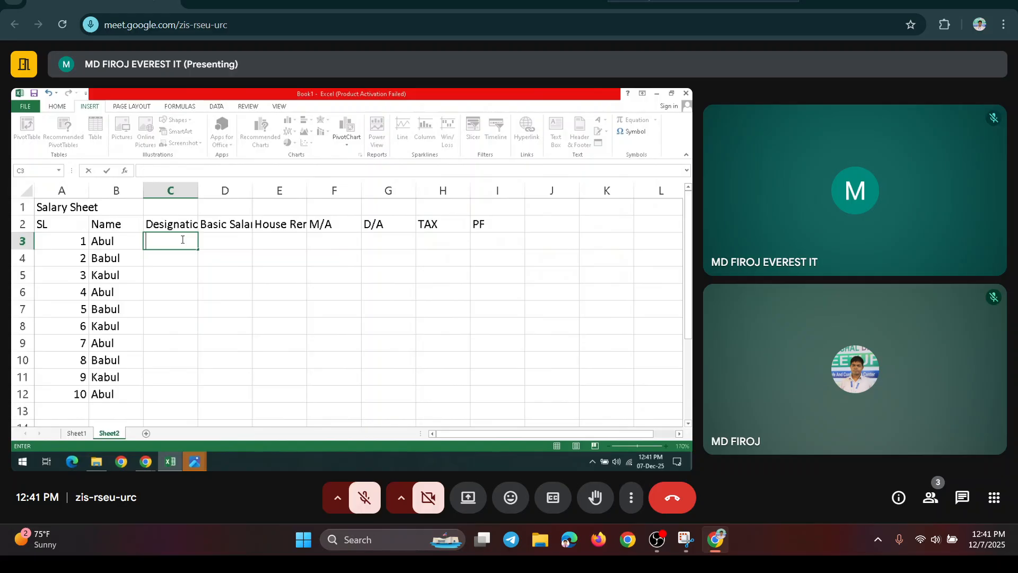
{"action": "type", "text": "MD"}
{"action": "key", "text": "Return"}
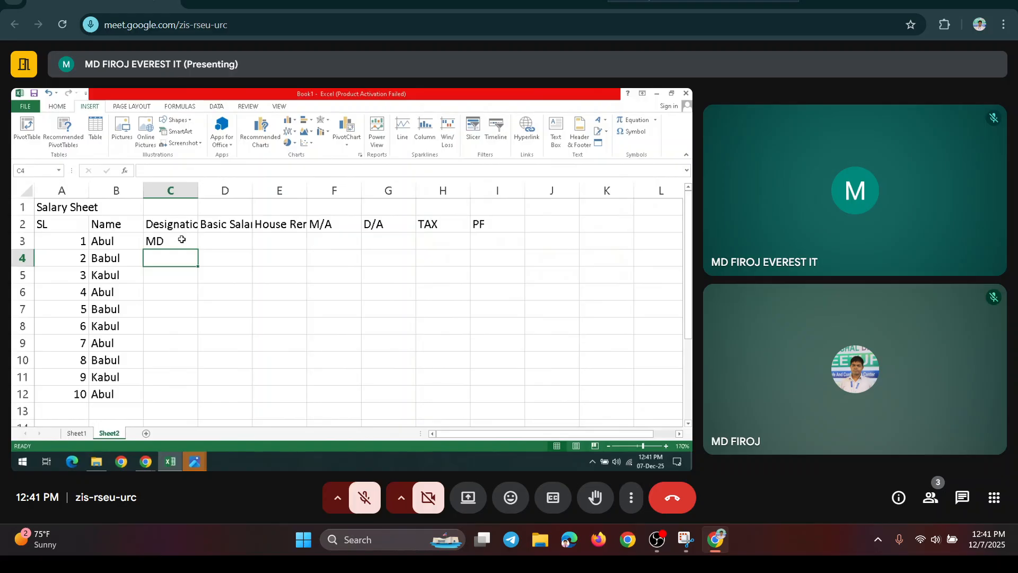
{"action": "type", "text": "DMD"}
{"action": "key", "text": "Return"}
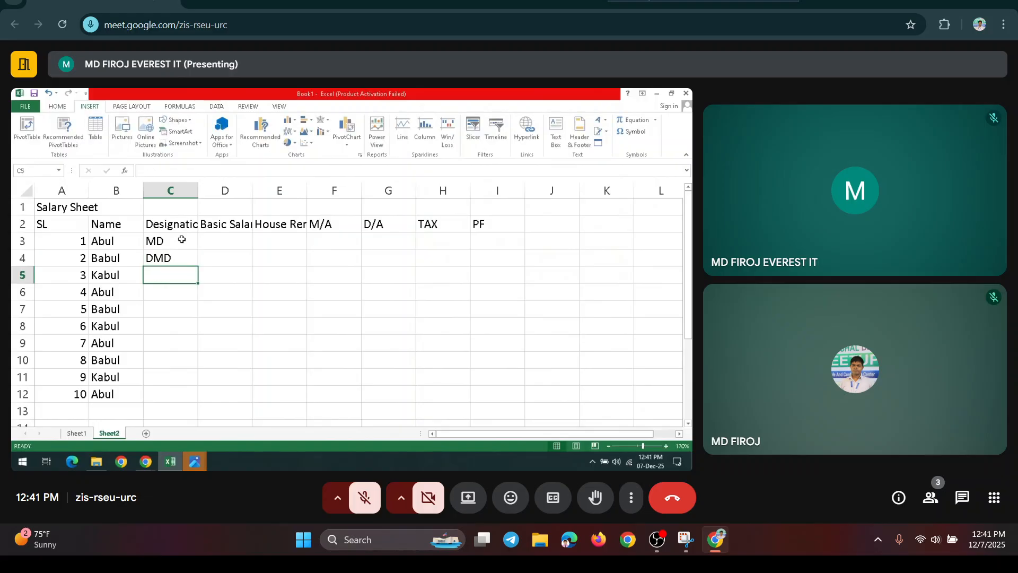
{"action": "type", "text": "CEO"}
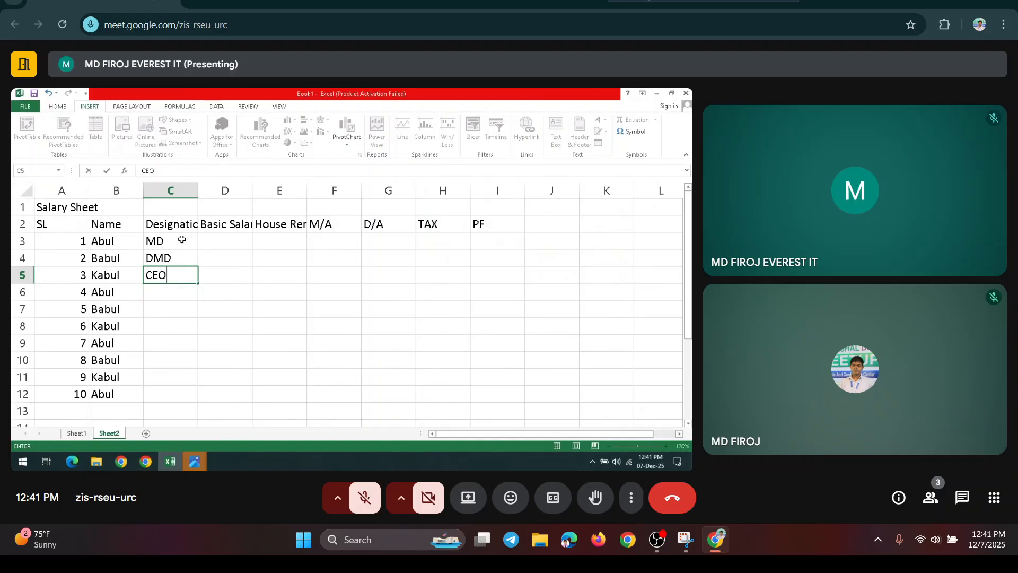
{"action": "key", "text": "Return"}
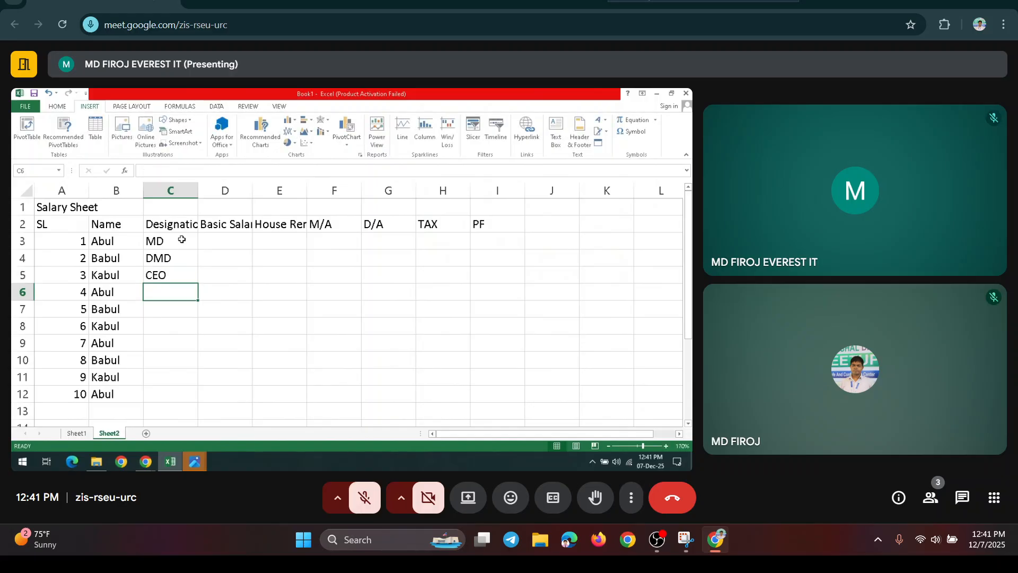
Enter the designations "HR" in C6 and "Admin Manager" in C7.
{"action": "type", "text": "HR "}
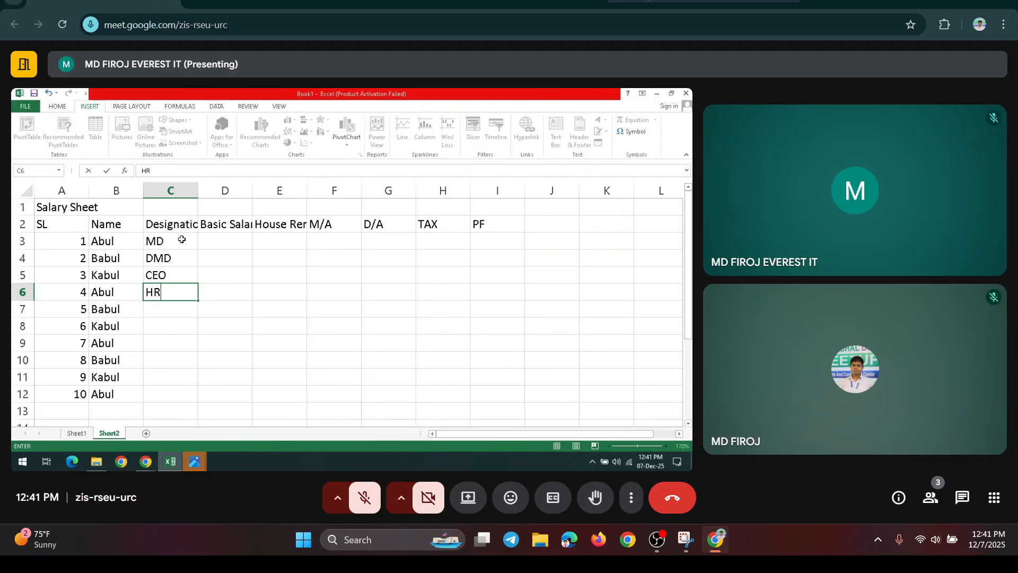
{"action": "type", "text": "A="}
{"action": "key", "text": "BackSpace"}
{"action": "key", "text": "BackSpace"}
{"action": "key", "text": "BackSpace"}
{"action": "key", "text": "Return"}
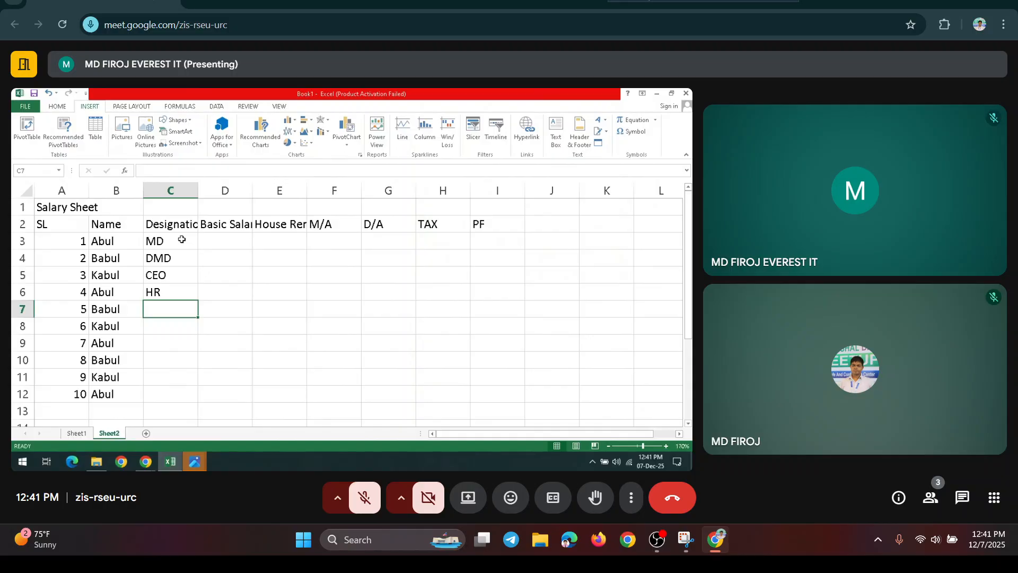
{"action": "type", "text": "Admi"}
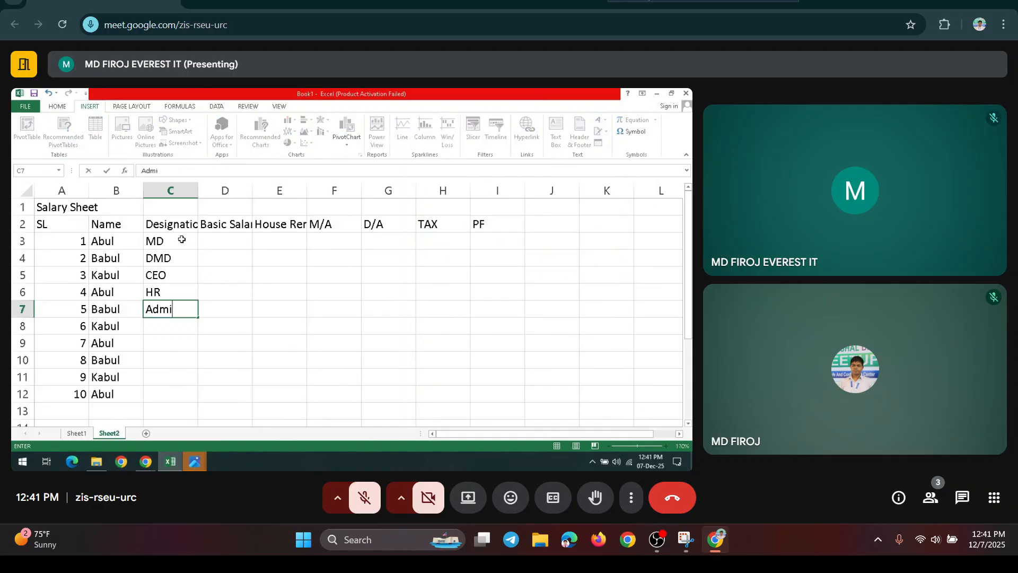
{"action": "type", "text": "n Manager"}
{"action": "key", "text": "Return"}
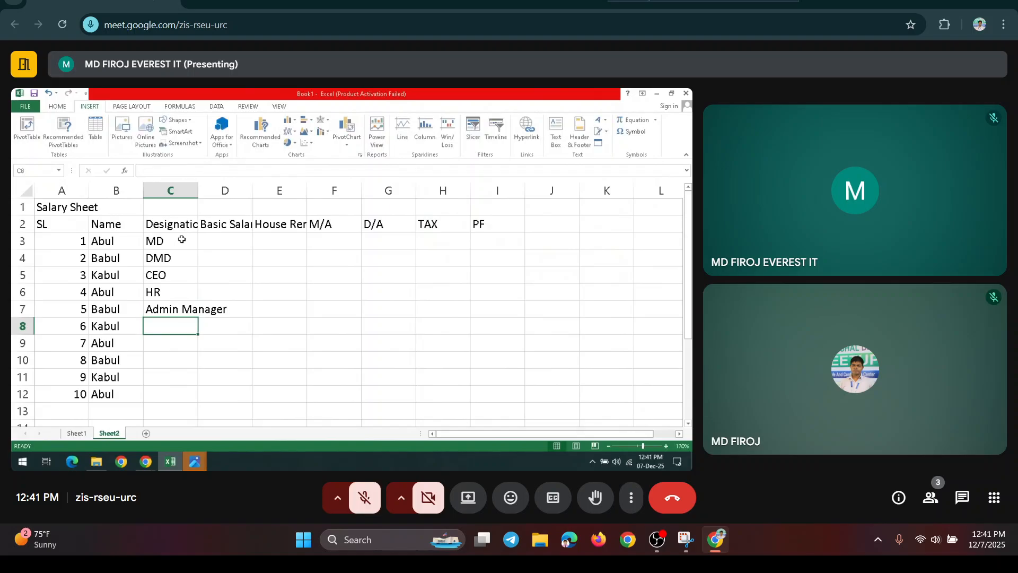
Enter the designation "Executive" in each of the cells C8, C9 and C10.
{"action": "type", "text": "Execu"}
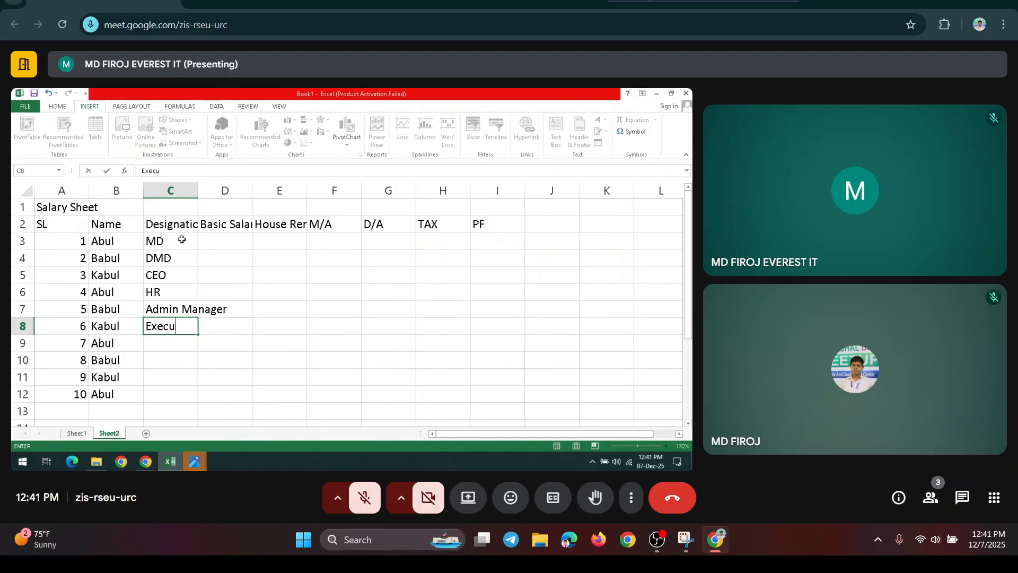
{"action": "type", "text": "tive"}
{"action": "key", "text": "Return"}
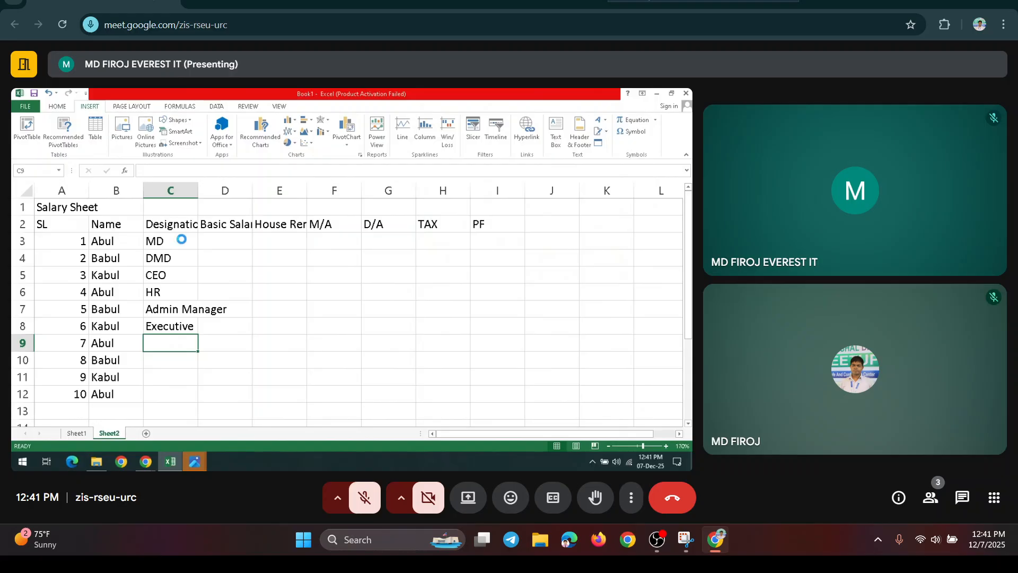
{"action": "type", "text": "E"}
{"action": "key", "text": "Return"}
{"action": "type", "text": "E"}
{"action": "key", "text": "Return"}
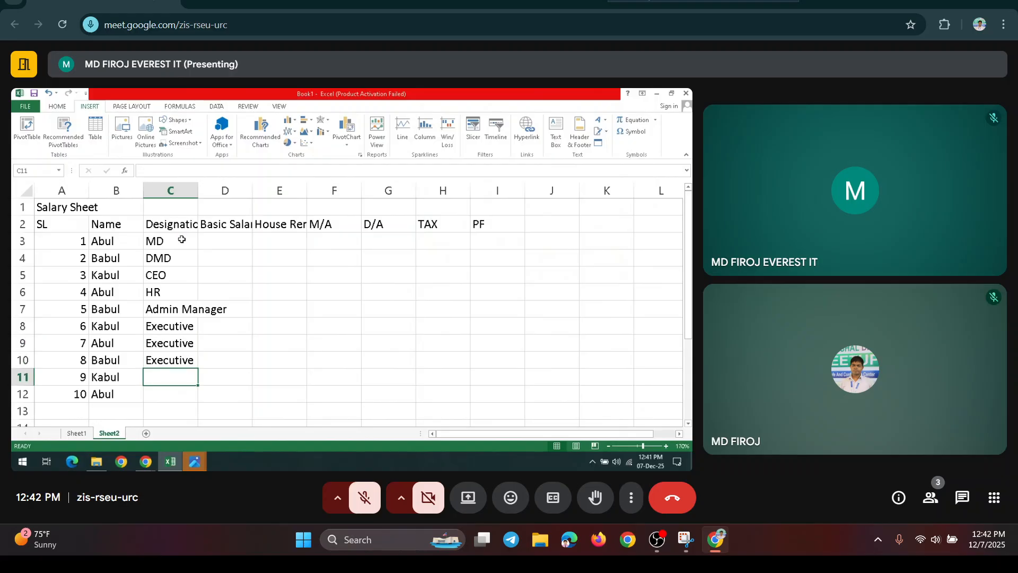
Enter the designation "Jr. Execcutive" in C11 and copy it down to C12.
{"action": "type", "text": "Jr. "}
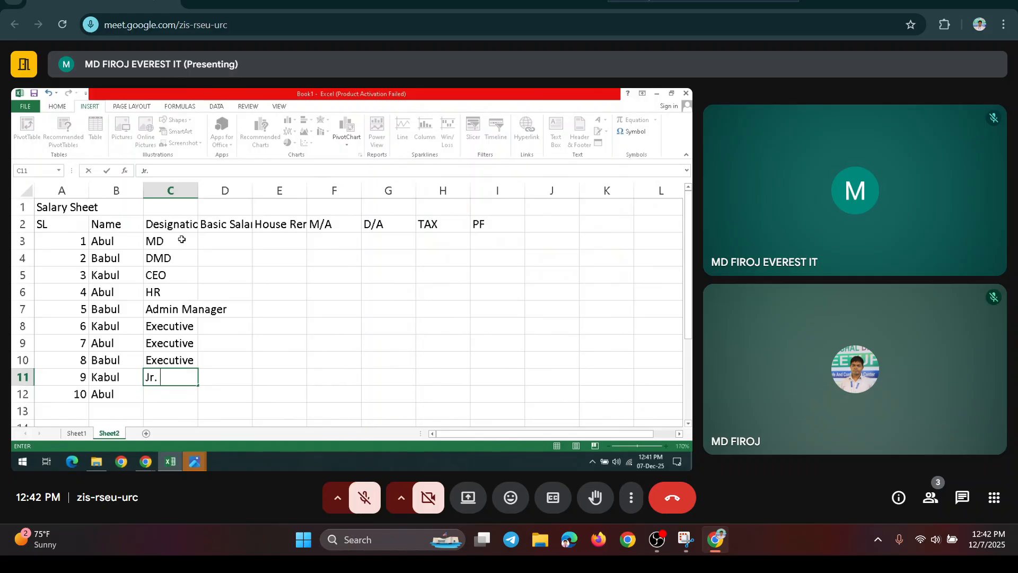
{"action": "type", "text": "Execcutive"}
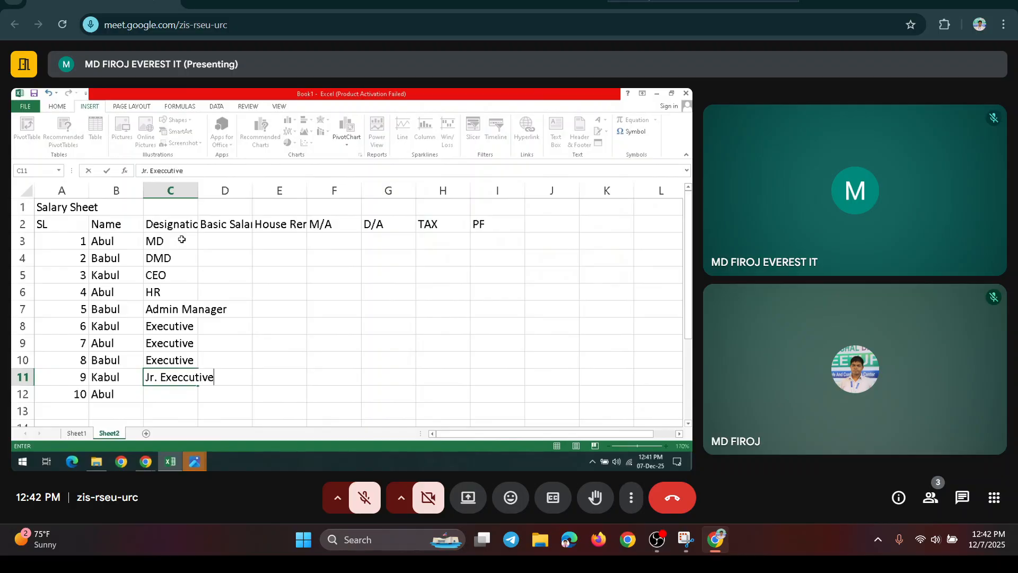
{"action": "key", "text": "Return"}
{"action": "key", "text": "ctrl+d"}
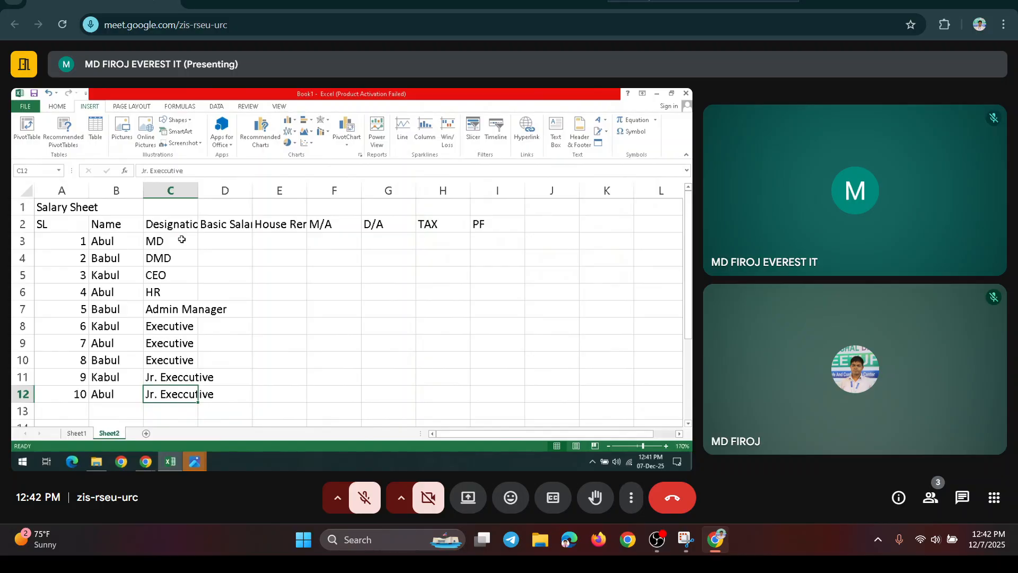
Enter the basic salaries 120000 in D3, 100000 in D4 and 80000 in D5.
{"action": "left_click", "coordinate": [225, 238]}
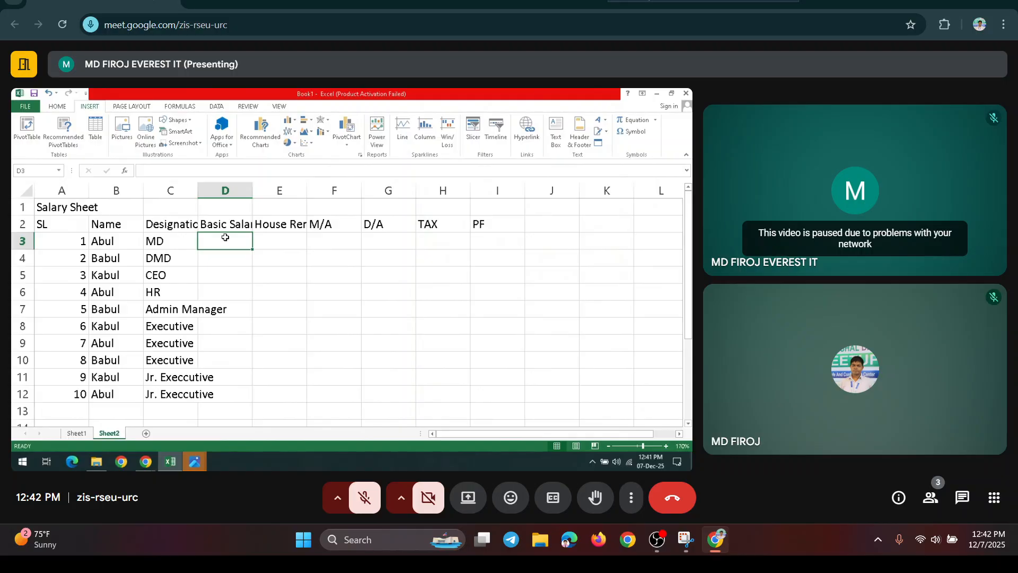
{"action": "type", "text": "120000"}
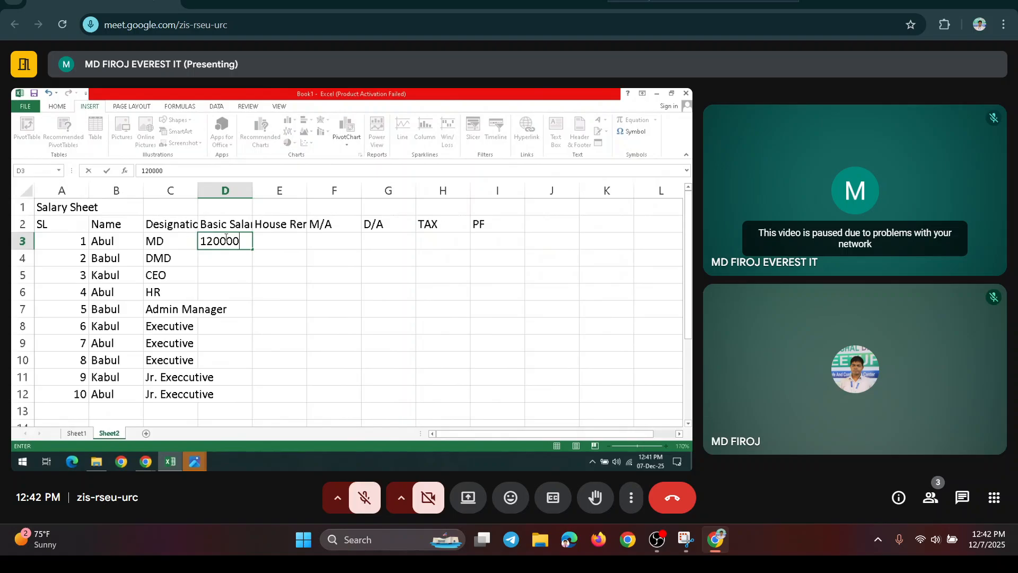
{"action": "key", "text": "Return"}
{"action": "type", "text": "100000"}
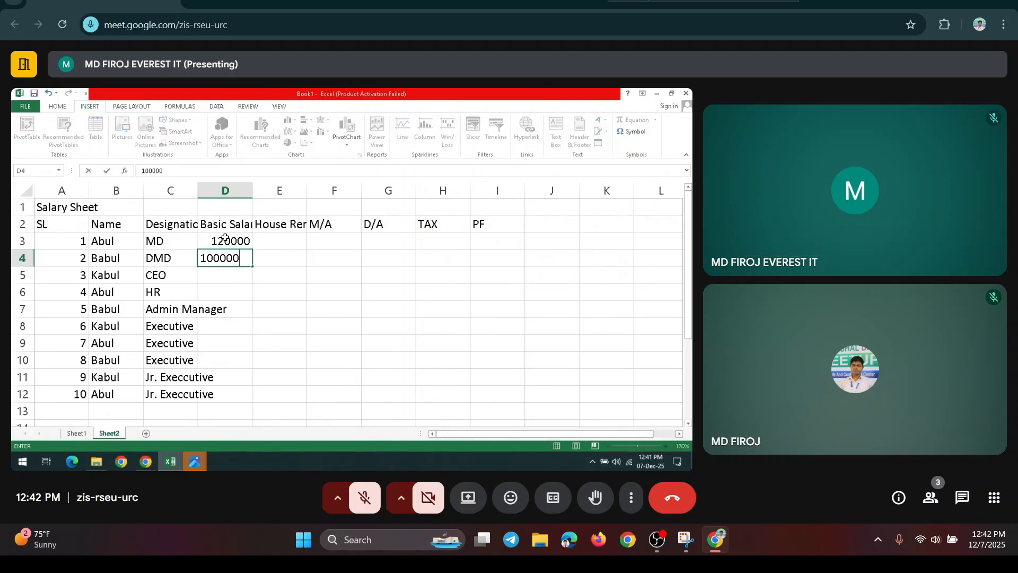
{"action": "key", "text": "Return"}
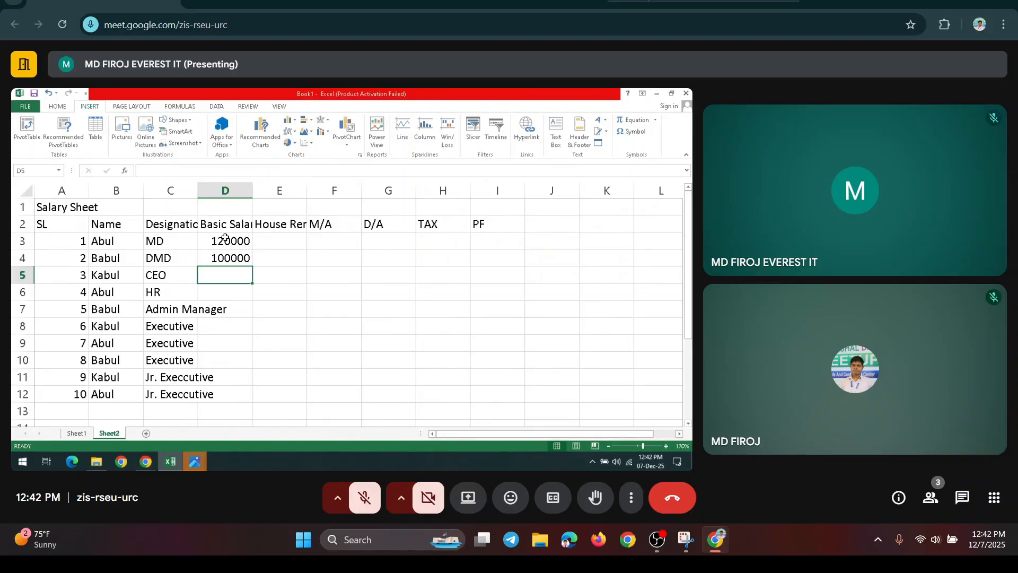
{"action": "type", "text": "80000"}
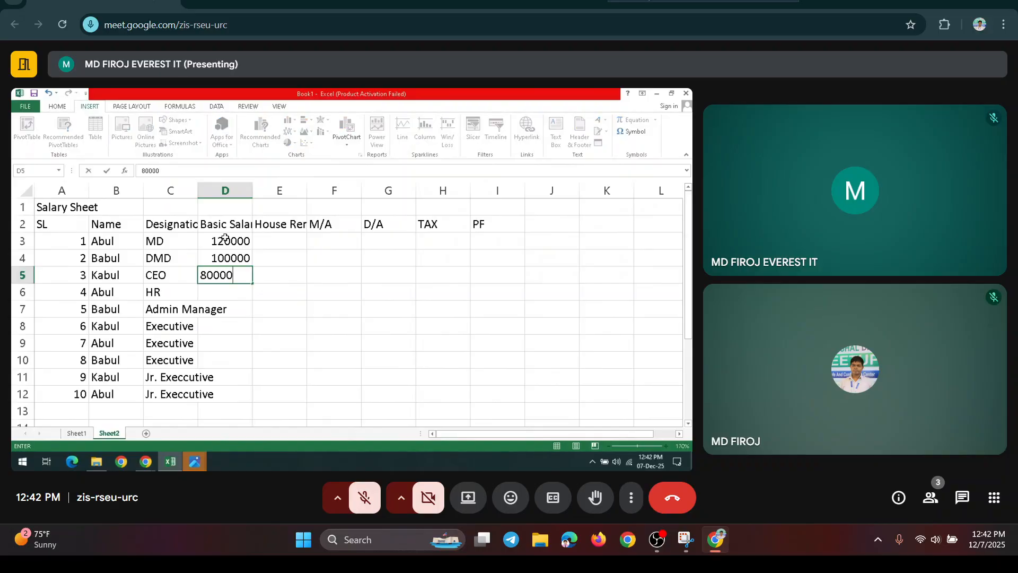
{"action": "key", "text": "Return"}
Try extending the basic salary series from D3:D5 down to D12, and undo the fill.
{"action": "left_click_drag", "start_coordinate": [226, 241], "coordinate": [229, 273]}
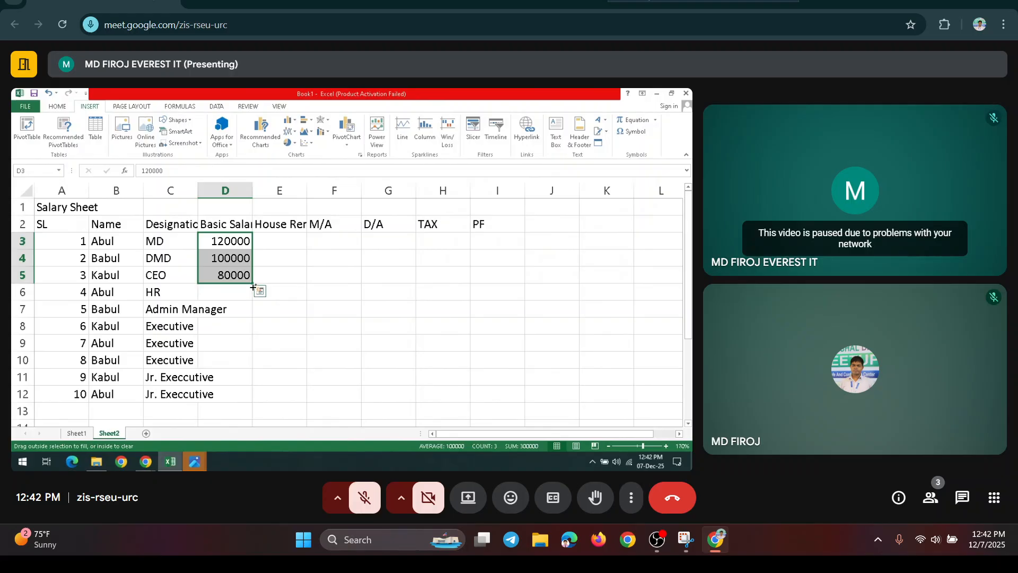
{"action": "left_click_drag", "start_coordinate": [252, 286], "coordinate": [252, 401]}
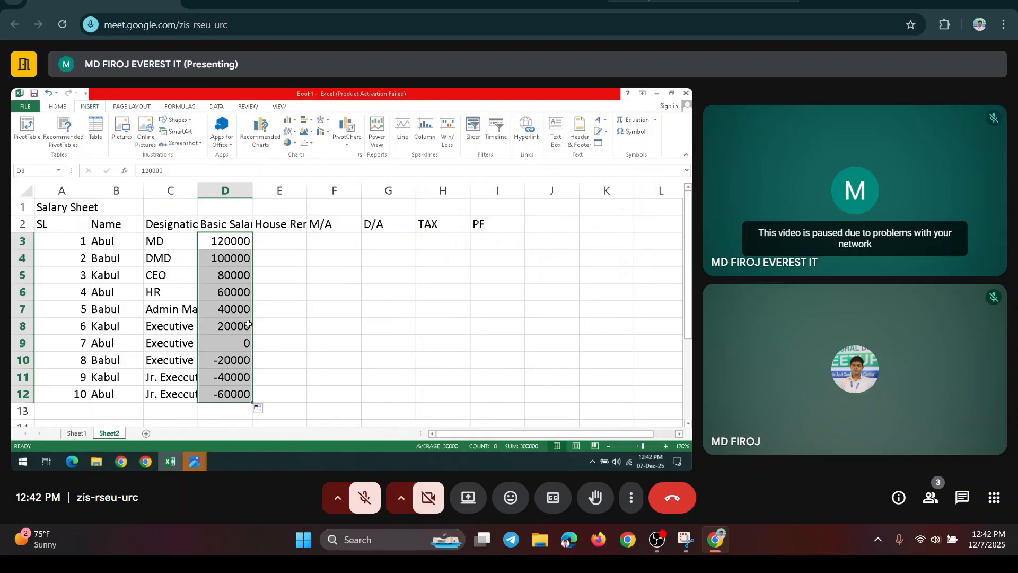
{"action": "key", "text": "ctrl+z"}
Enter the basic salary 75000 for the HR row in D6.
{"action": "left_click", "coordinate": [234, 292]}
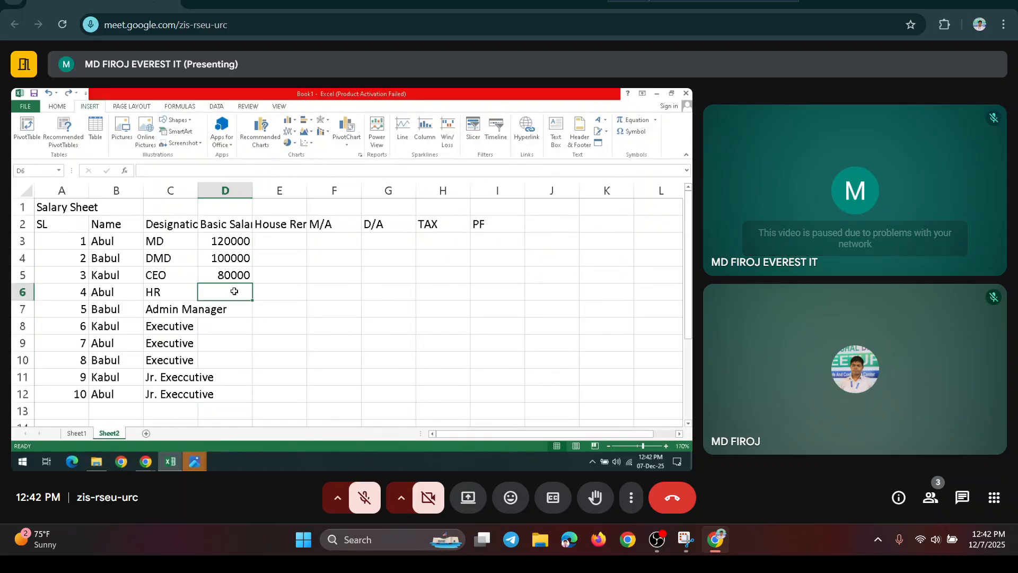
{"action": "left_click", "coordinate": [245, 276]}
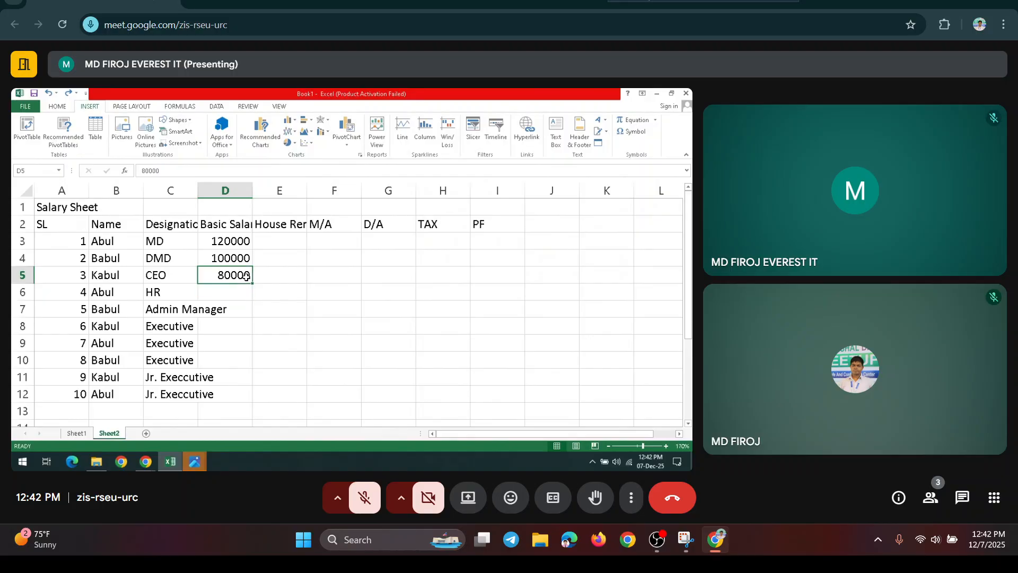
{"action": "left_click", "coordinate": [228, 290]}
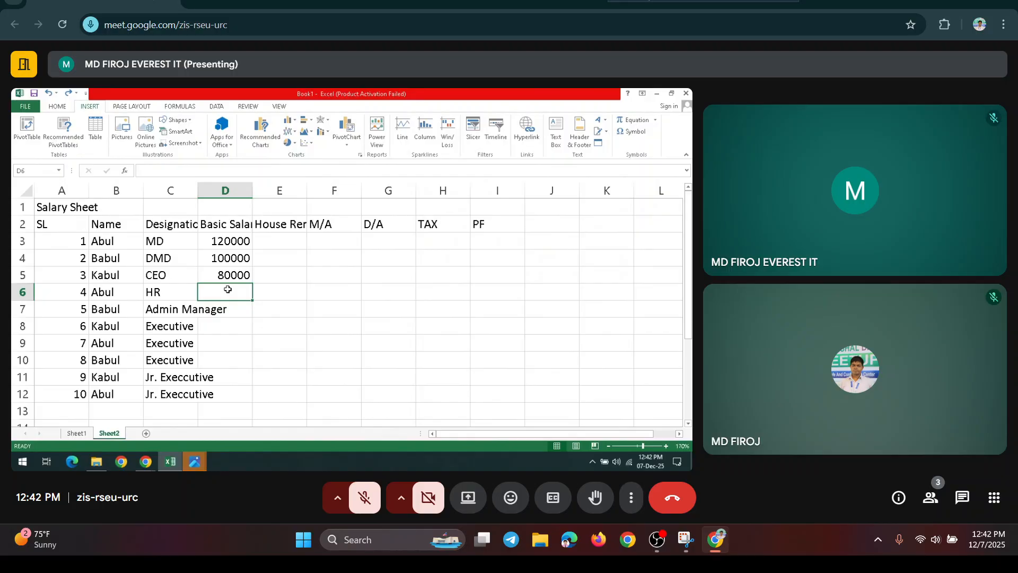
{"action": "type", "text": "75"}
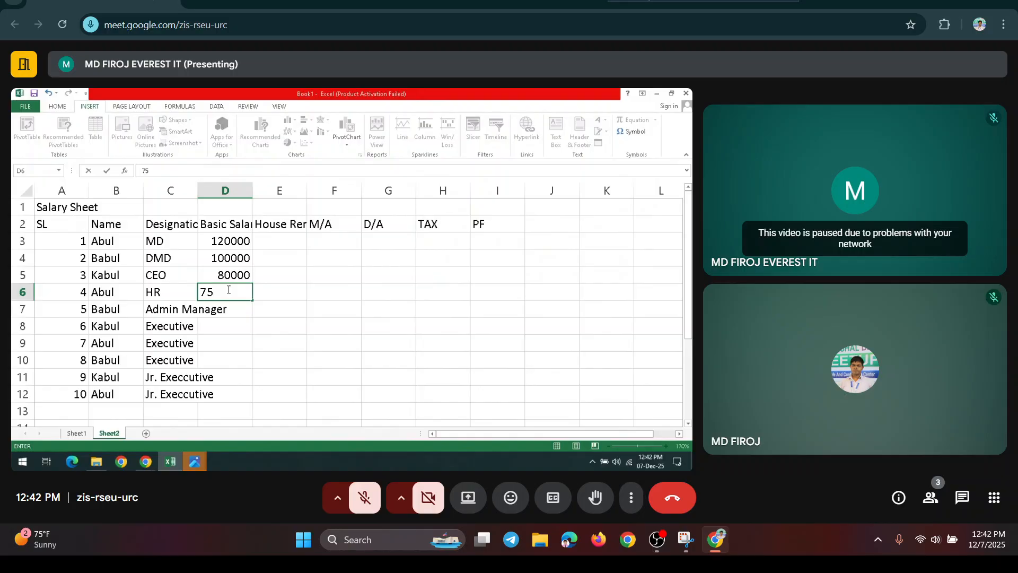
{"action": "type", "text": "000"}
{"action": "key", "text": "Return"}
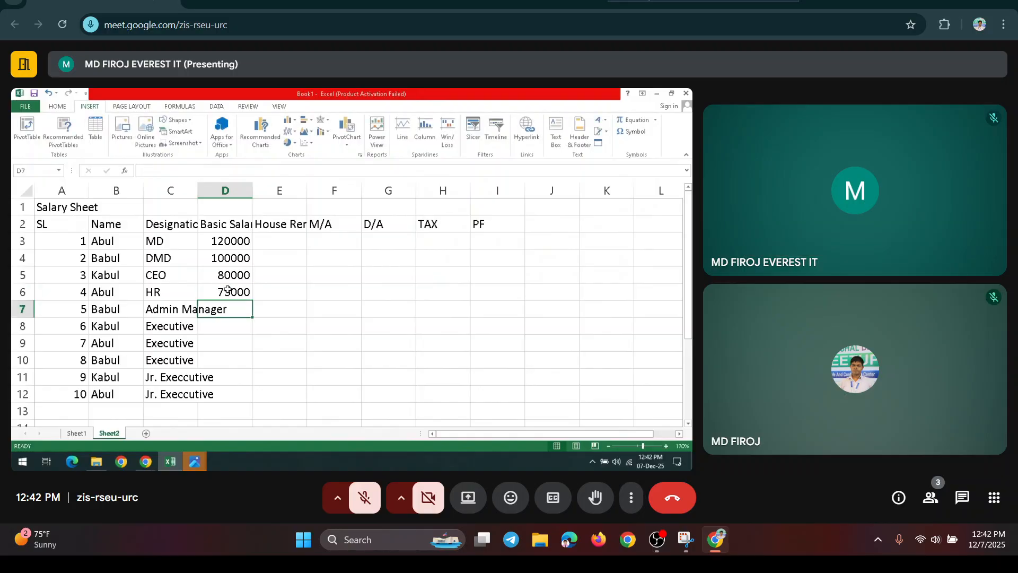
Enter the basic salaries 60000 in D7 for the Admin Manager and 55000 in D8 for the first Executive.
{"action": "type", "text": "60000"}
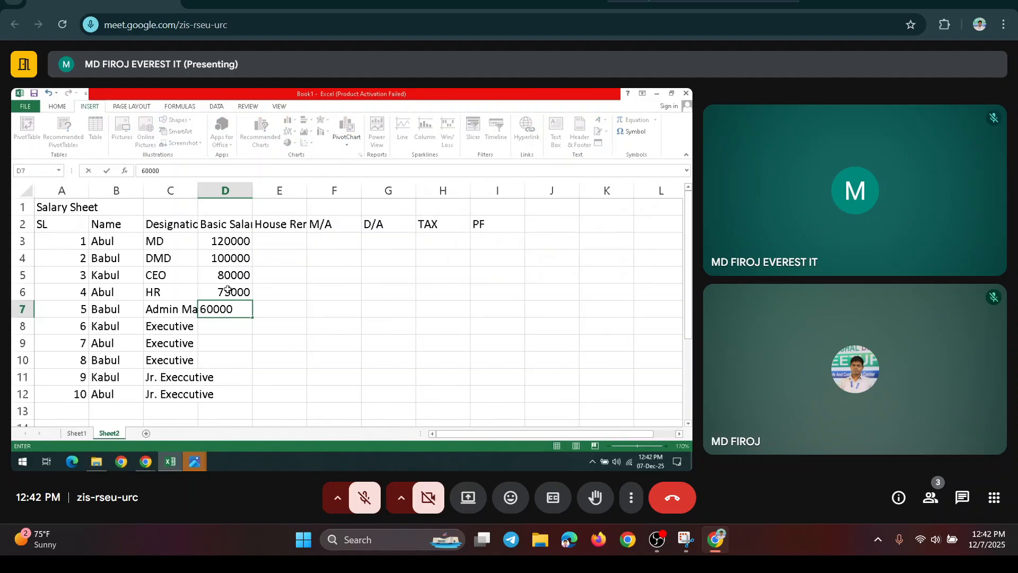
{"action": "key", "text": "Return"}
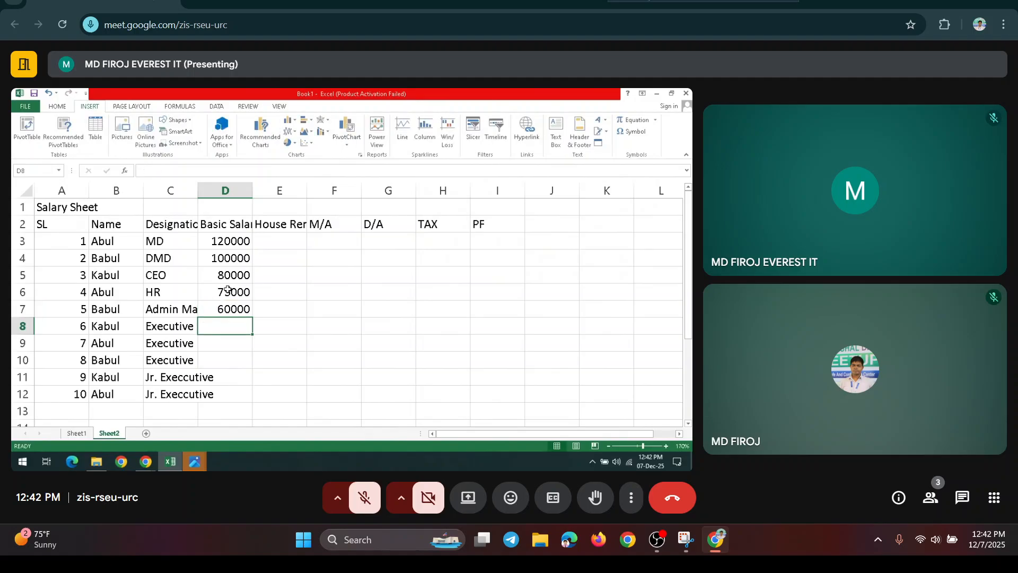
{"action": "type", "text": "55"}
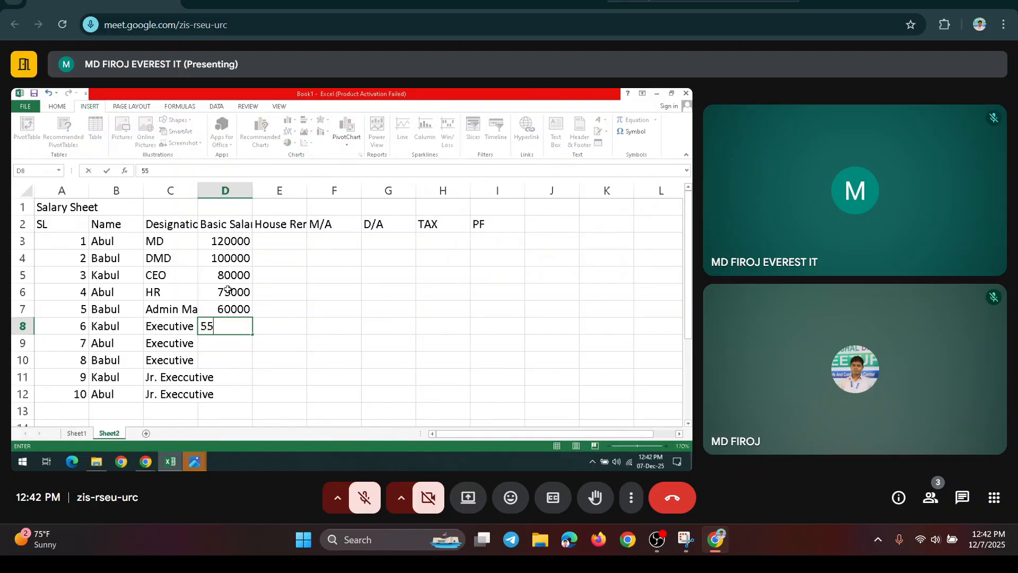
{"action": "key", "text": "Return"}
{"action": "key", "text": "Return"}
{"action": "key", "text": "Return"}
{"action": "key", "text": "Up"}
{"action": "key", "text": "Up"}
{"action": "key", "text": "Up"}
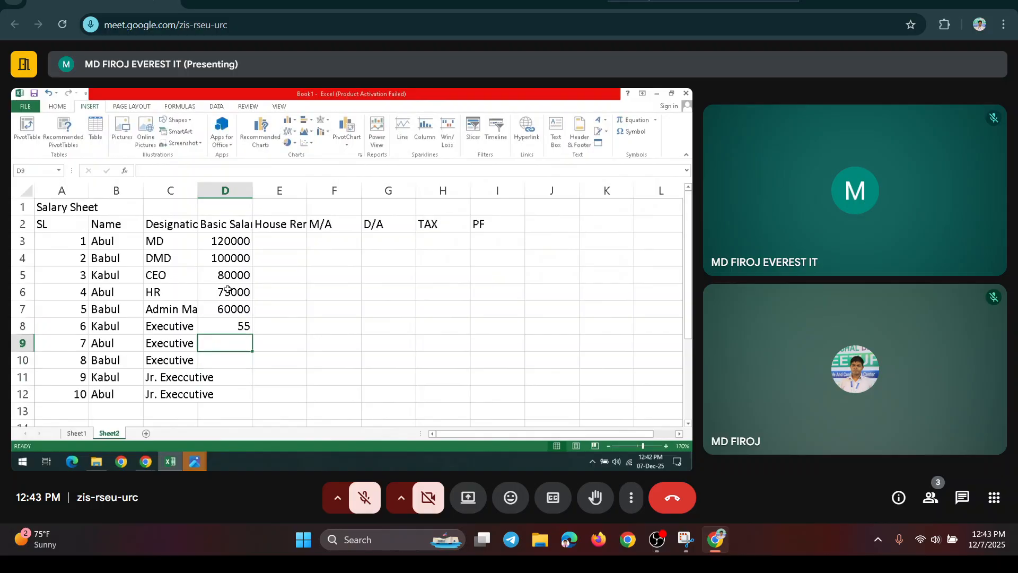
{"action": "key", "text": "F2"}
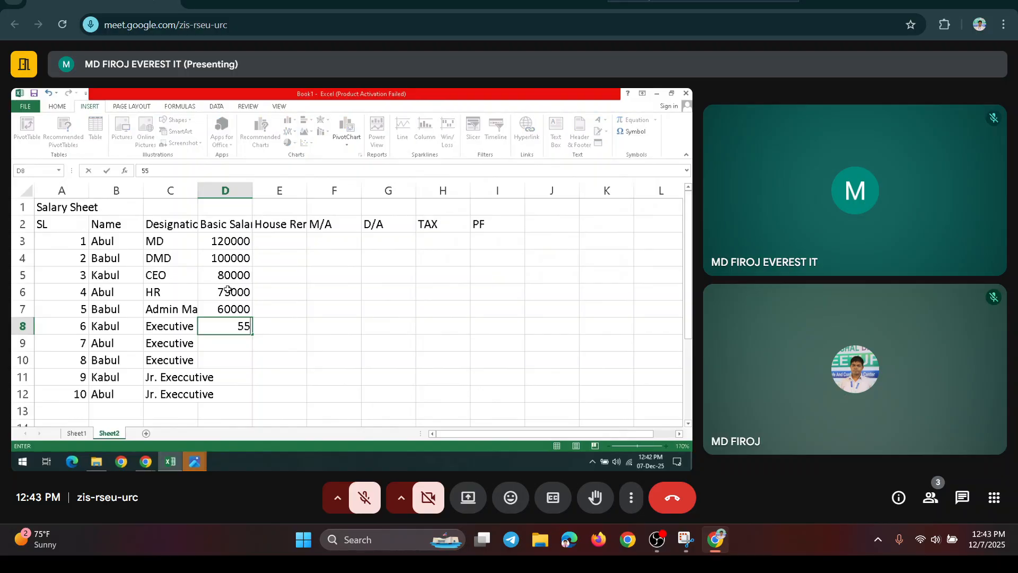
{"action": "type", "text": "000"}
{"action": "key", "text": "Return"}
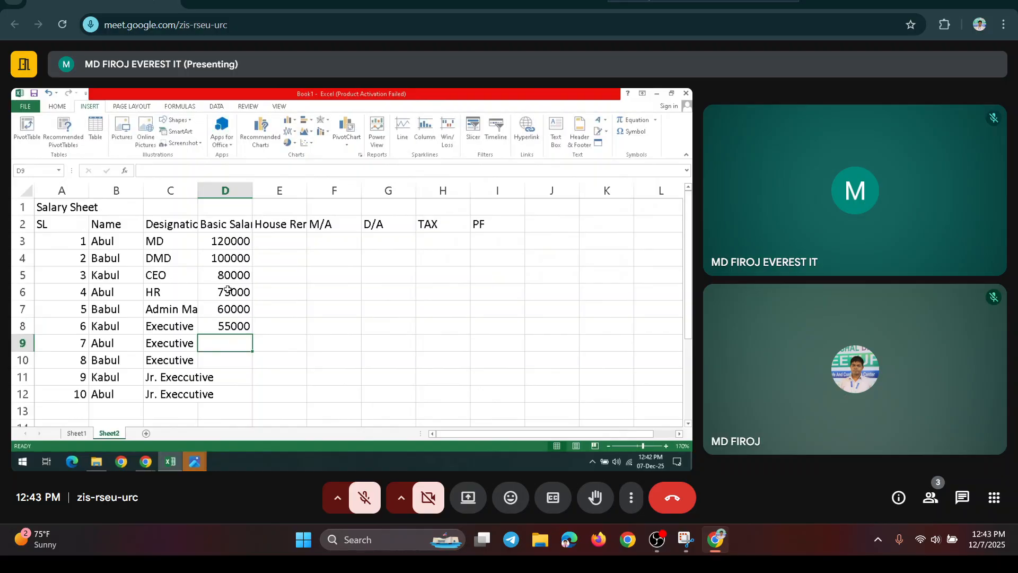
Copy the basic salary in D8 down to D9 and D10 for the other two Executives.
{"action": "key", "text": "ctrl+d"}
{"action": "key", "text": "Down"}
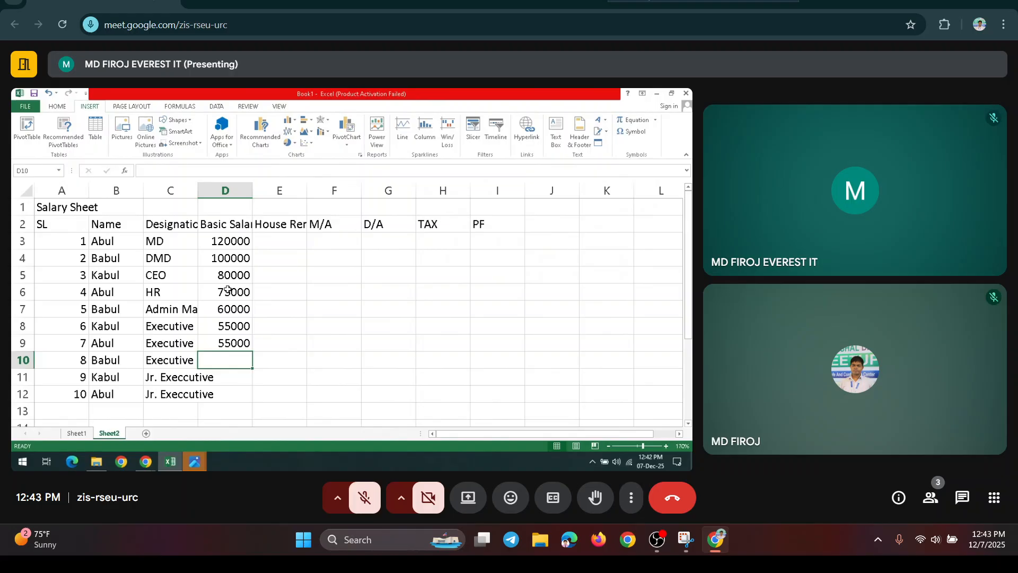
{"action": "key", "text": "ctrl+d"}
{"action": "key", "text": "Down"}
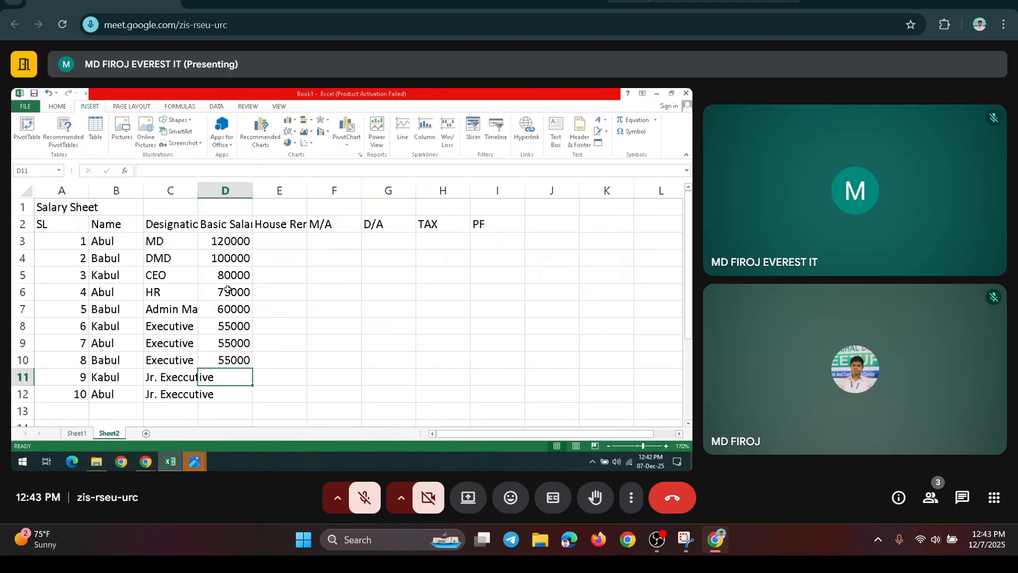
Enter the basic salary 50000 in D11 and copy it down to D12 for both junior executives.
{"action": "type", "text": "50000"}
{"action": "key", "text": "Return"}
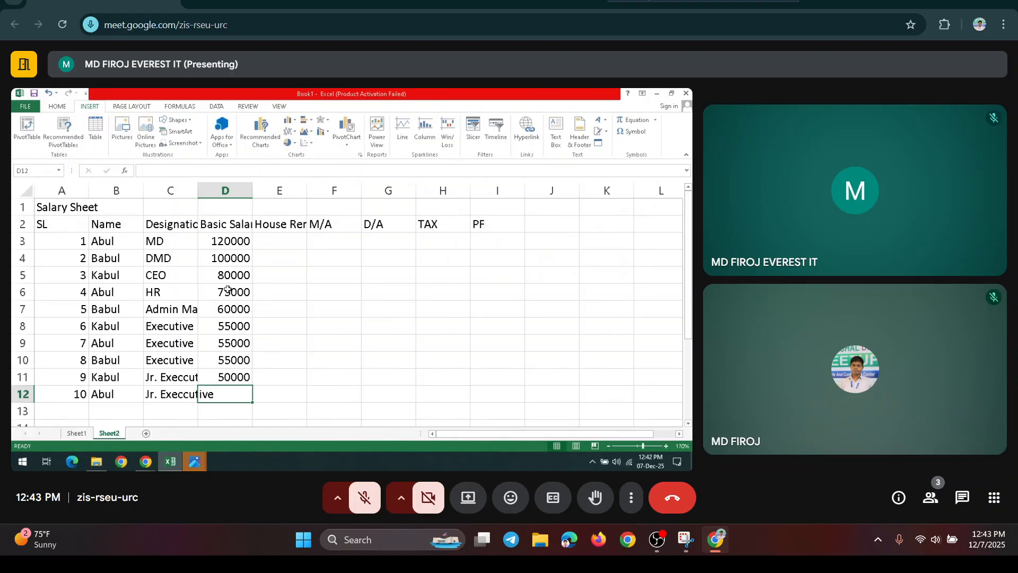
{"action": "key", "text": "ctrl+d"}
Calculate house rent in E3 with the formula =SUM(D3*50%) and fill it down to E12.
{"action": "left_click", "coordinate": [242, 244]}
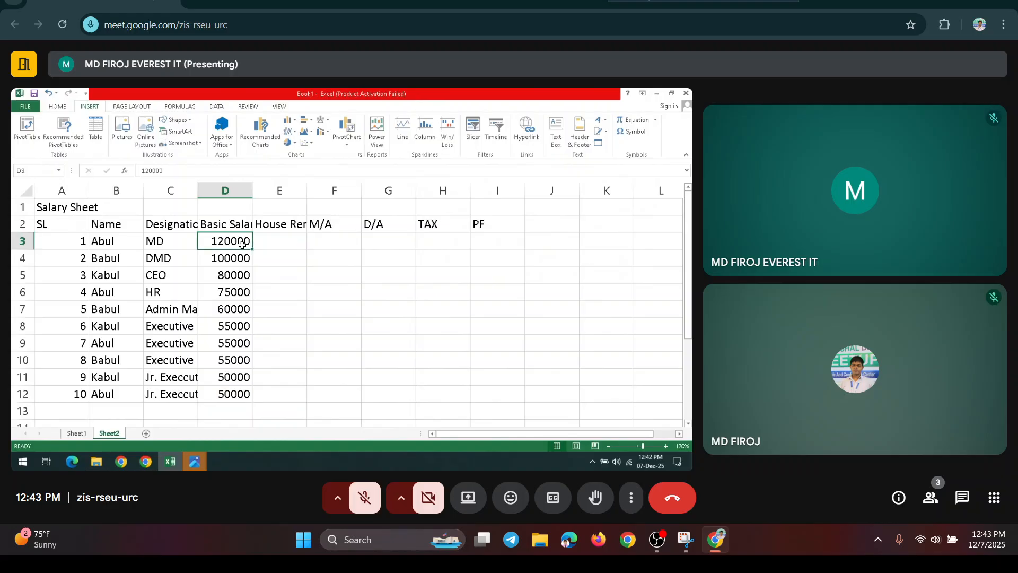
{"action": "left_click", "coordinate": [271, 239]}
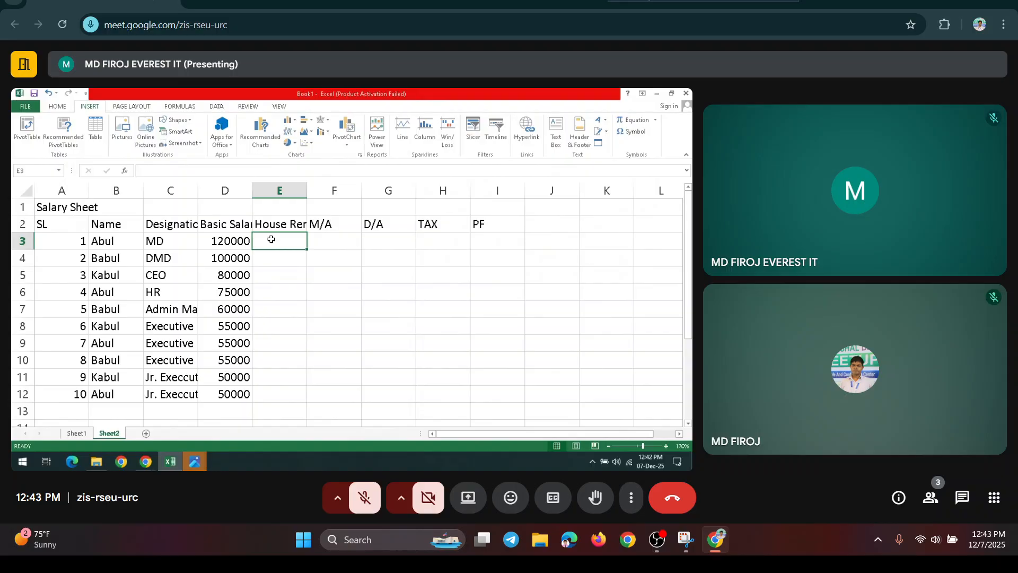
{"action": "type", "text": "="}
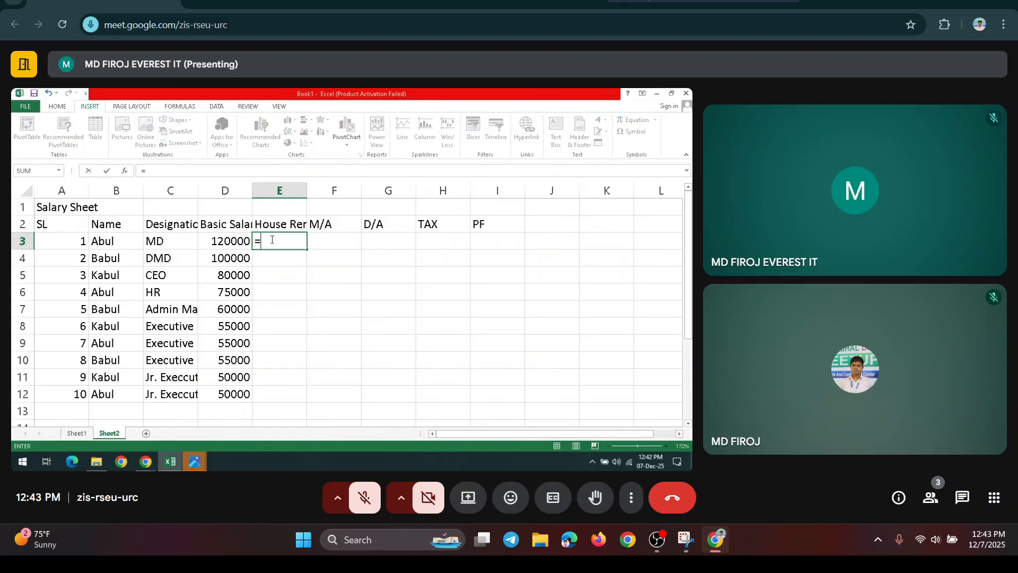
{"action": "type", "text": "SUM("}
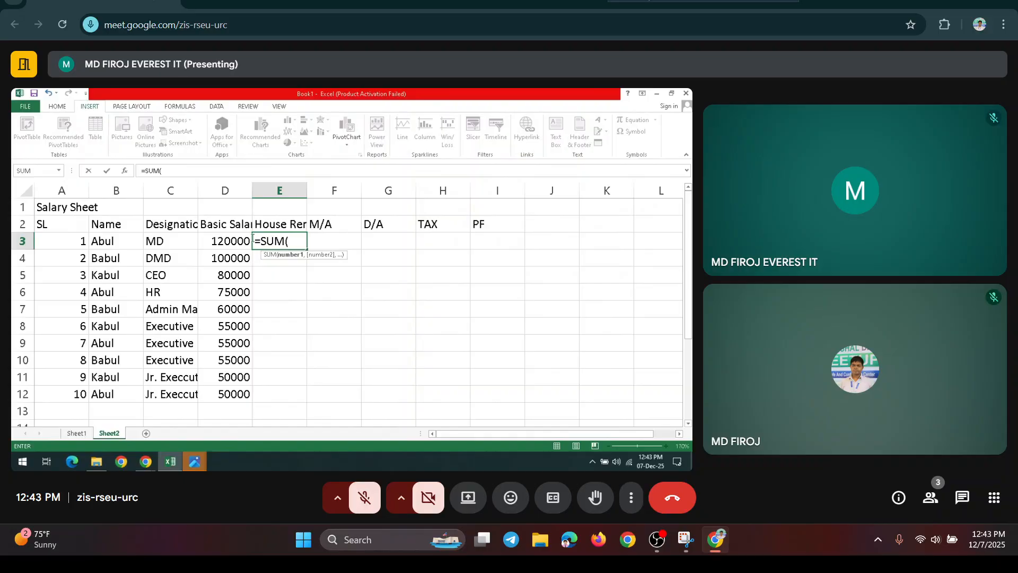
{"action": "left_click", "coordinate": [231, 241]}
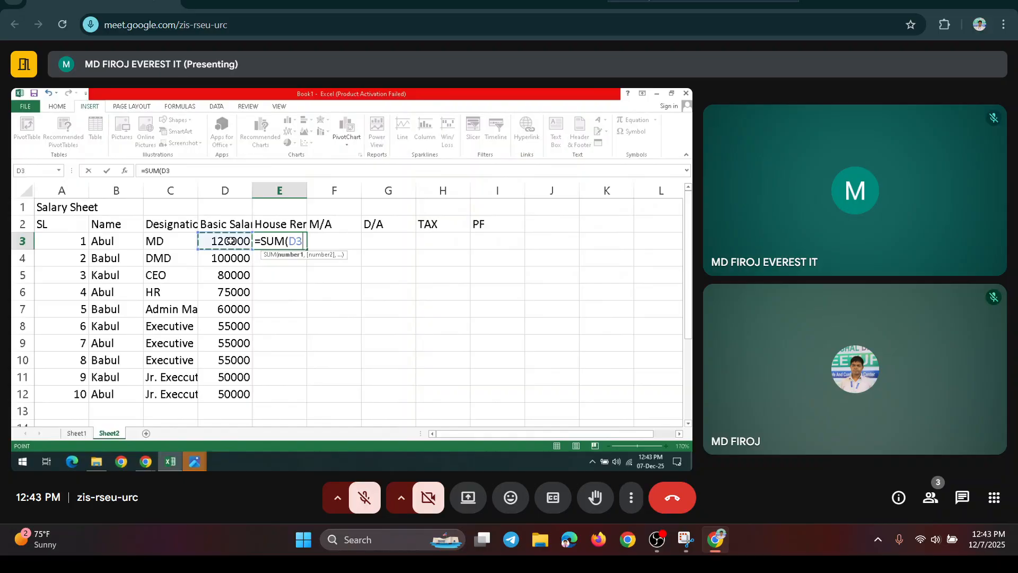
{"action": "type", "text": "*50%)"}
{"action": "key", "text": "Return"}
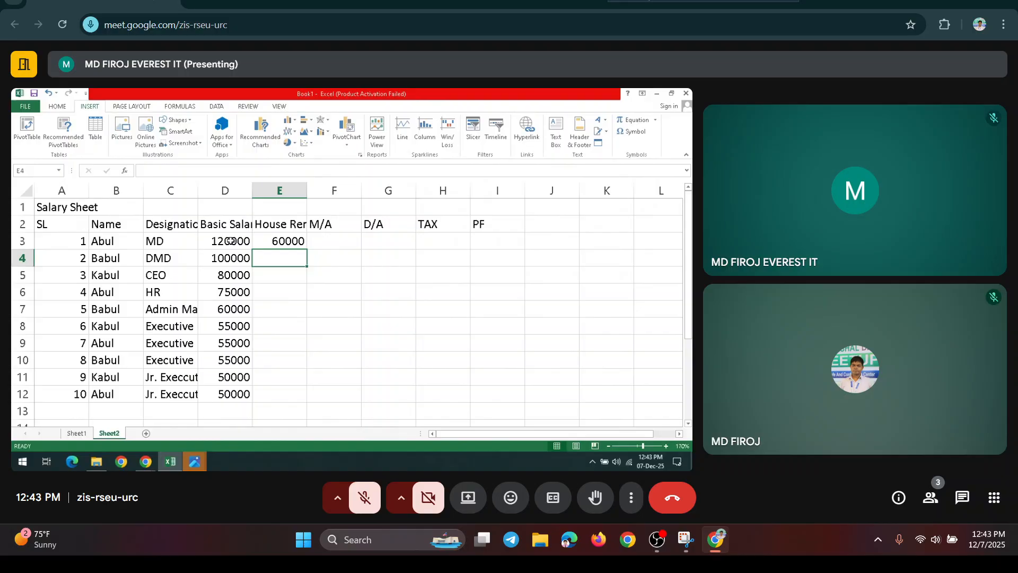
{"action": "left_click", "coordinate": [285, 240]}
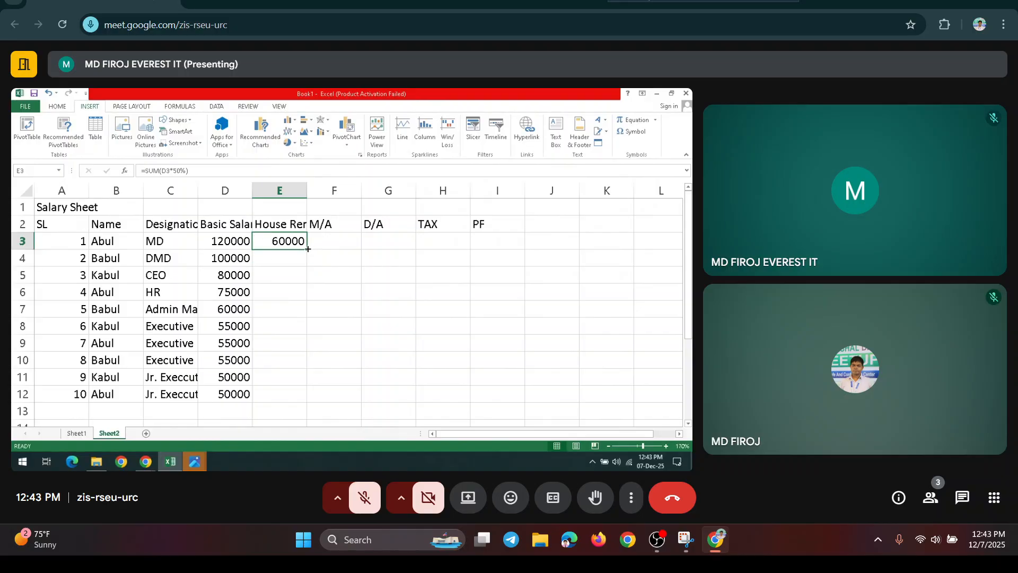
{"action": "double_click", "coordinate": [307, 248]}
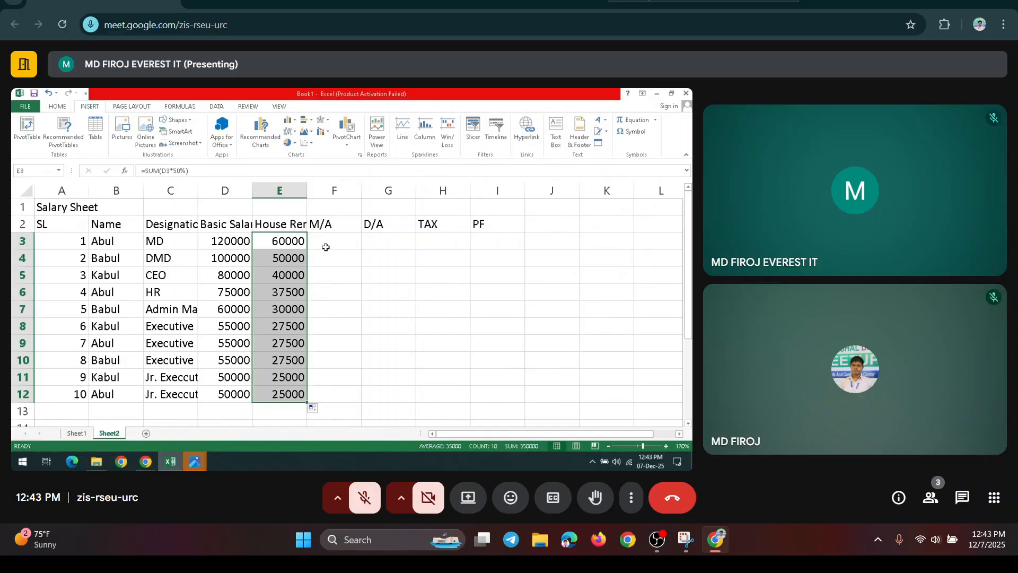
Enter the M/A amount 2000 in F3 and fill it down to F12.
{"action": "left_click", "coordinate": [329, 243]}
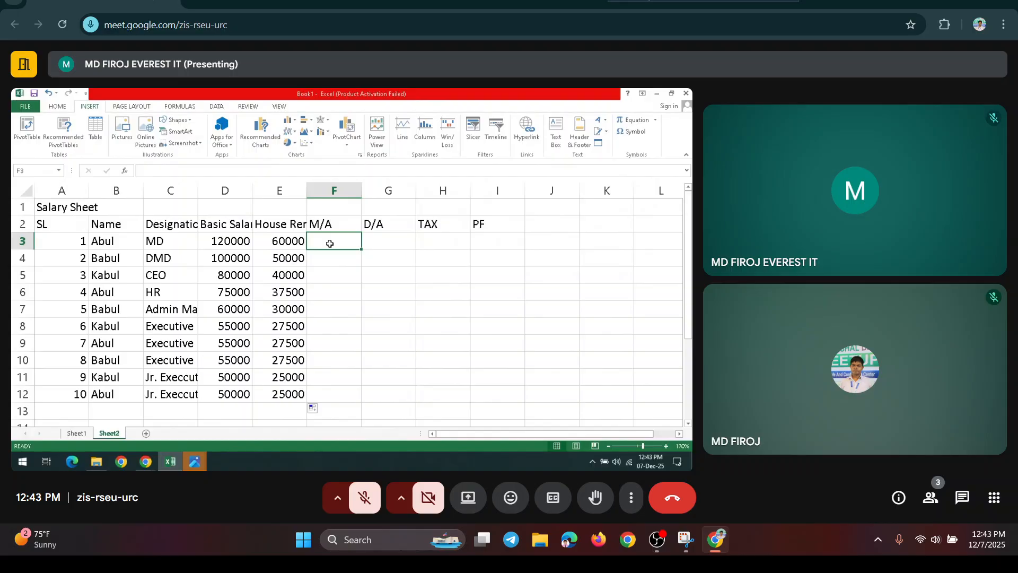
{"action": "type", "text": "2000"}
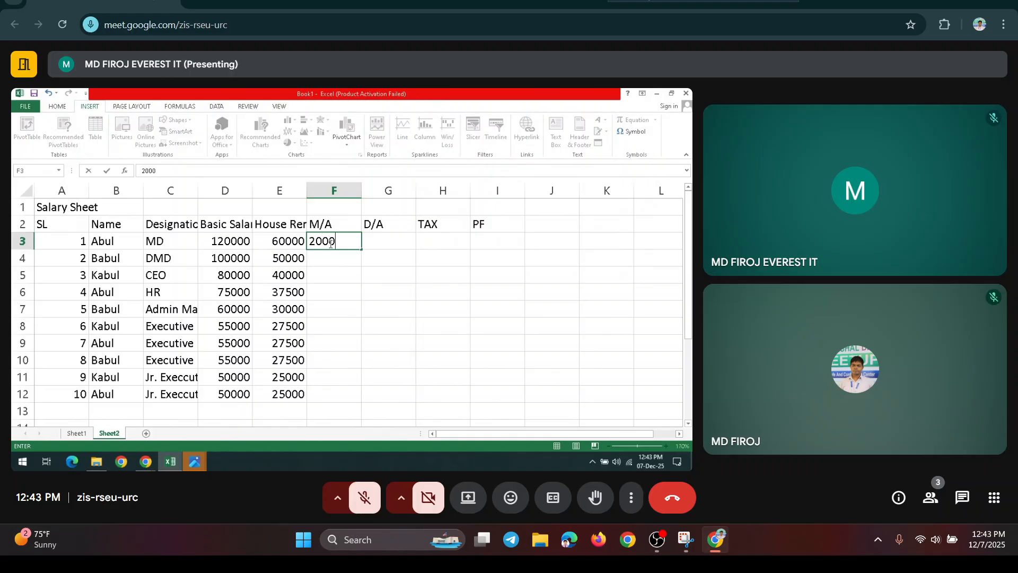
{"action": "key", "text": "Return"}
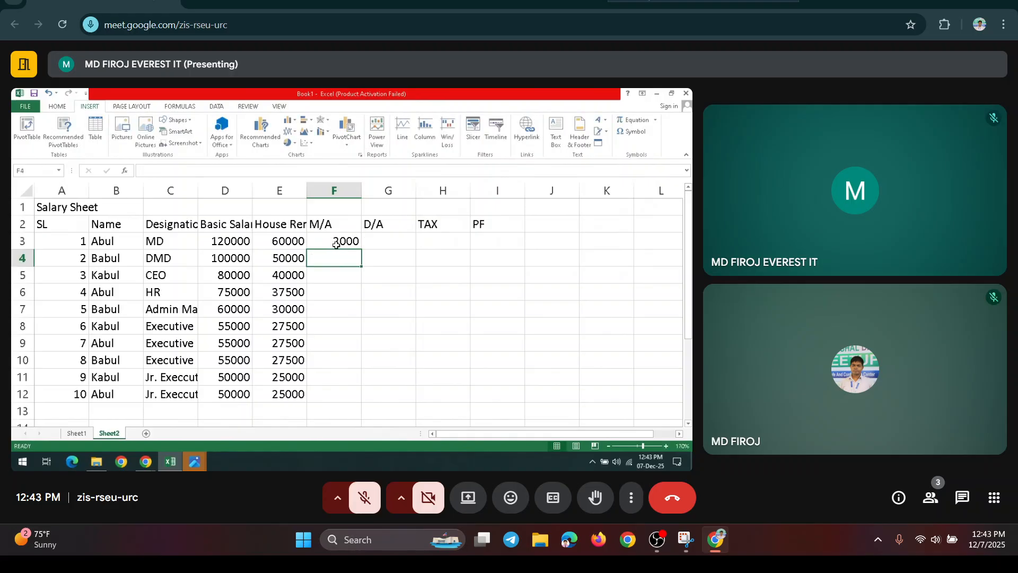
{"action": "left_click", "coordinate": [337, 244]}
{"action": "double_click", "coordinate": [362, 251]}
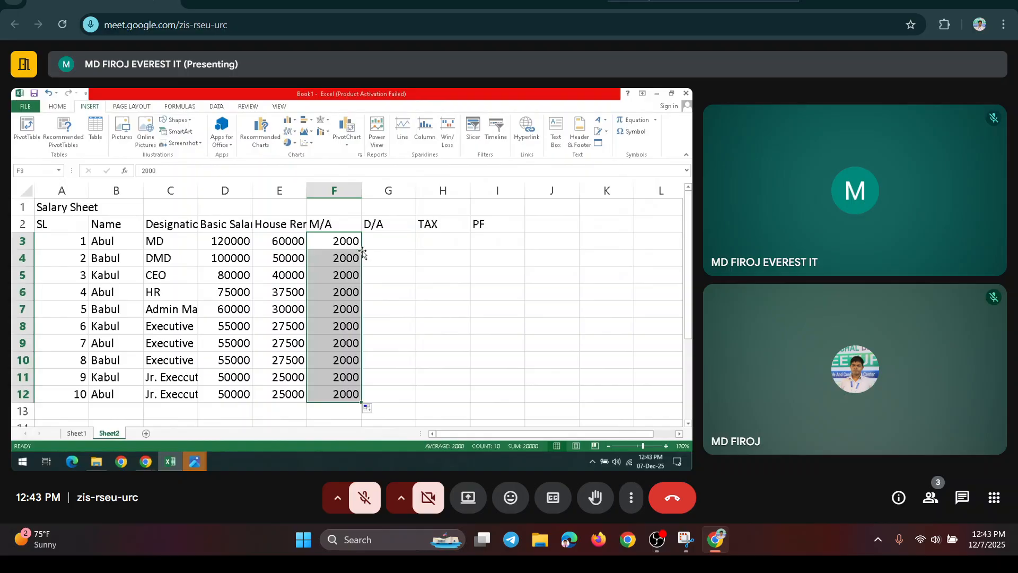
Enter the D/A amount 500 in G3 and fill it down to G12.
{"action": "left_click", "coordinate": [396, 241]}
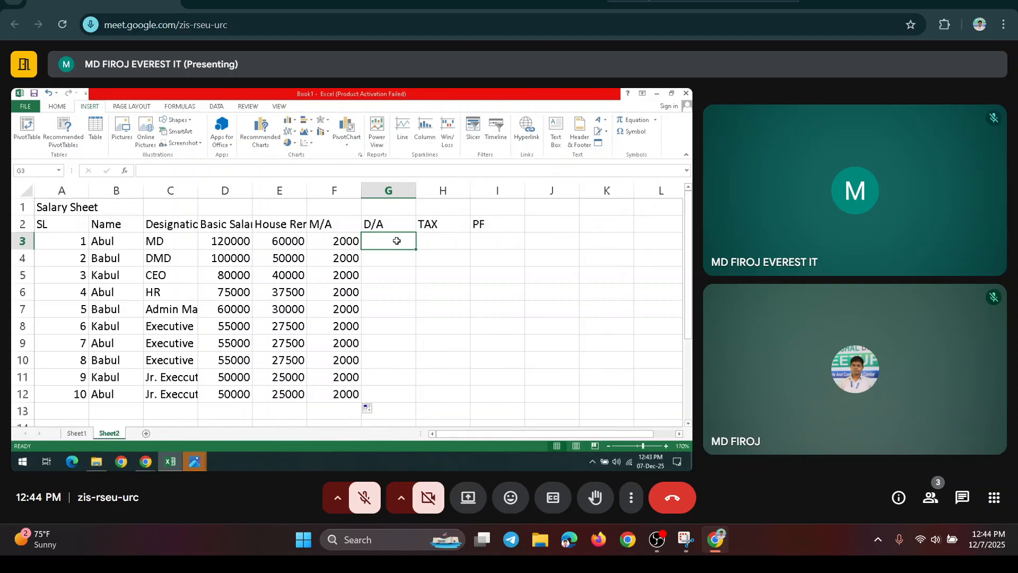
{"action": "type", "text": "500"}
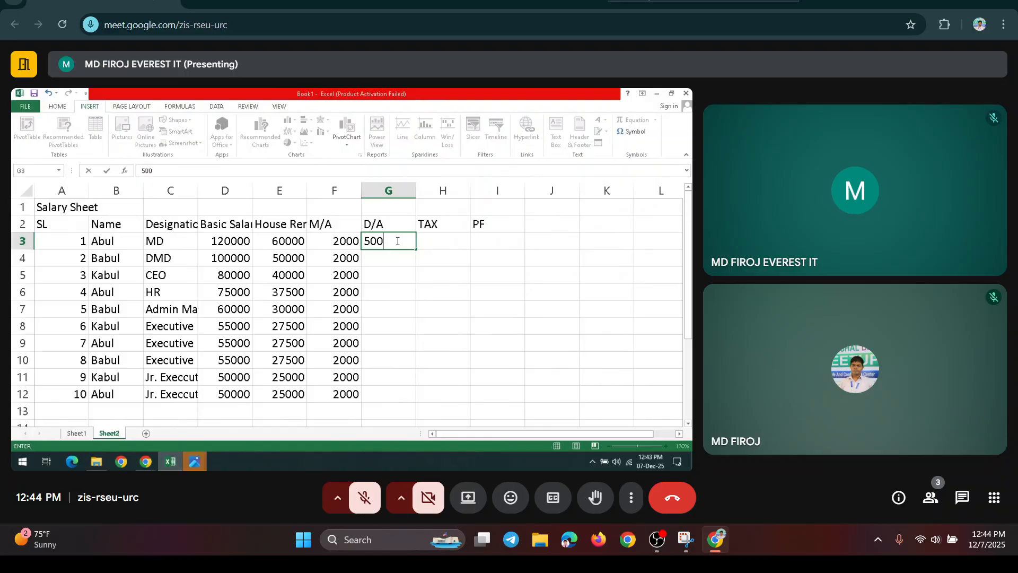
{"action": "key", "text": "Return"}
{"action": "left_click", "coordinate": [397, 241]}
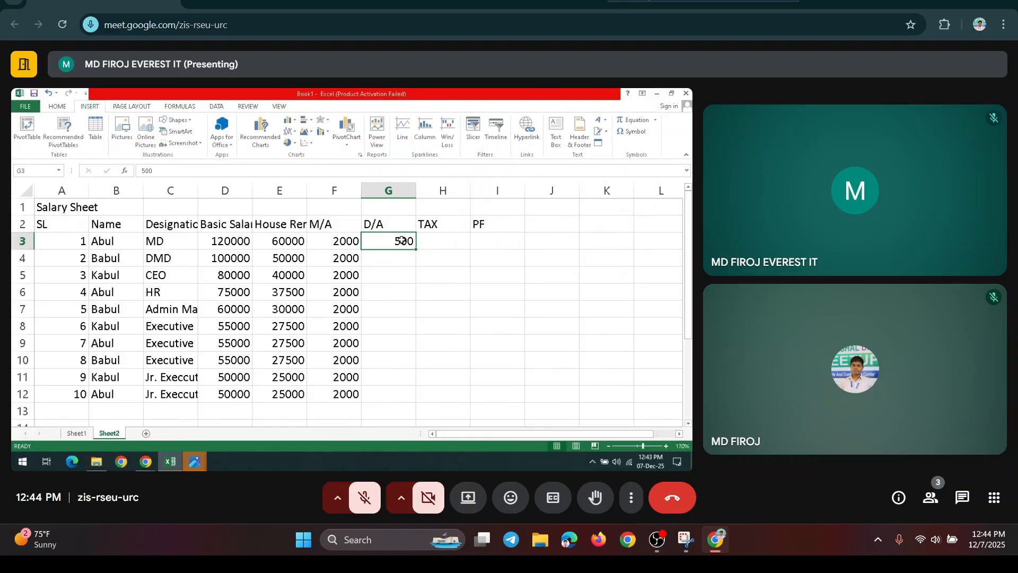
{"action": "double_click", "coordinate": [416, 250]}
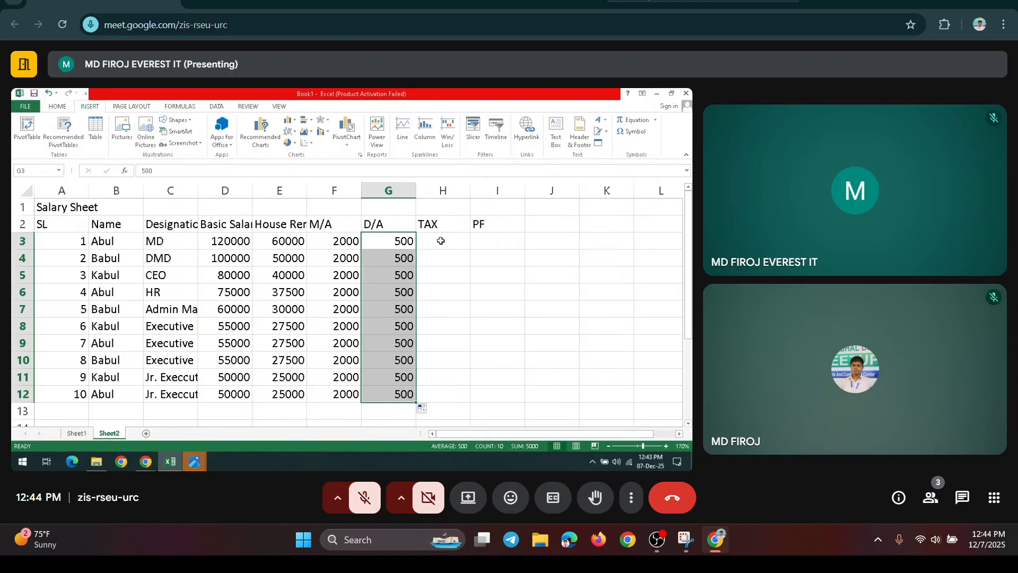
{"action": "left_click", "coordinate": [440, 241]}
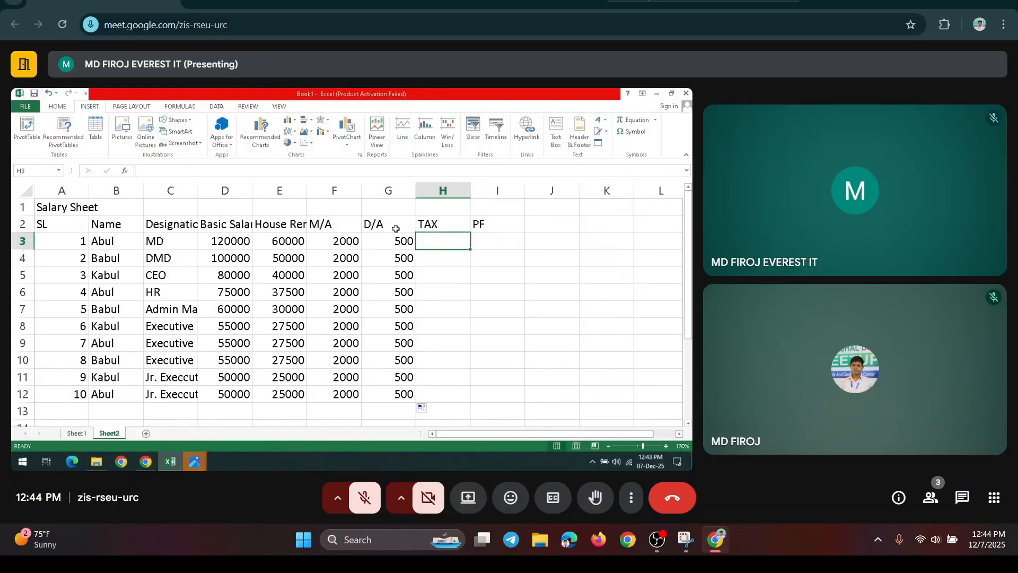
{"action": "left_click", "coordinate": [396, 229]}
{"action": "left_click", "coordinate": [401, 236]}
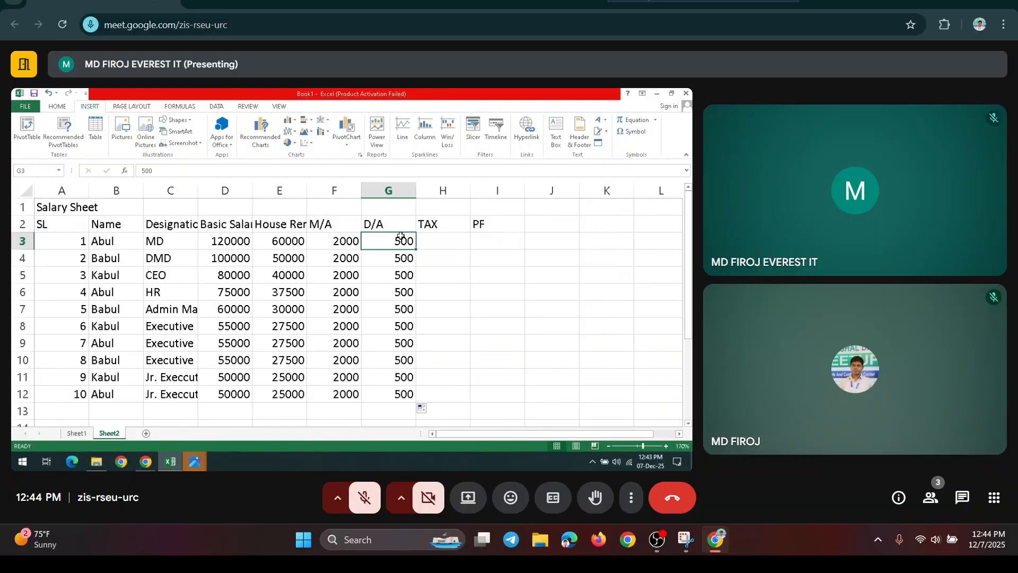
{"action": "left_click", "coordinate": [434, 242]}
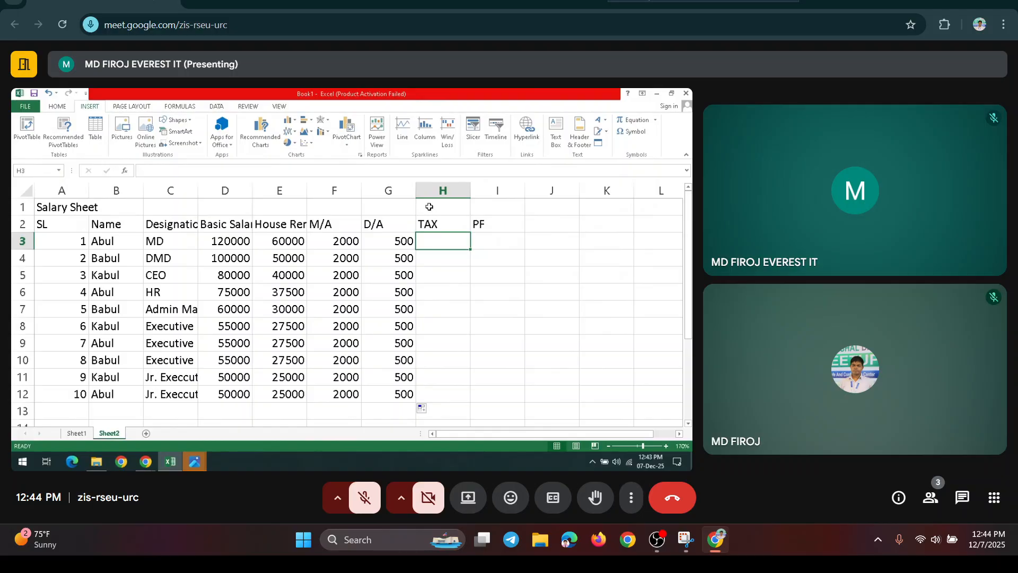
{"action": "left_click", "coordinate": [443, 191]}
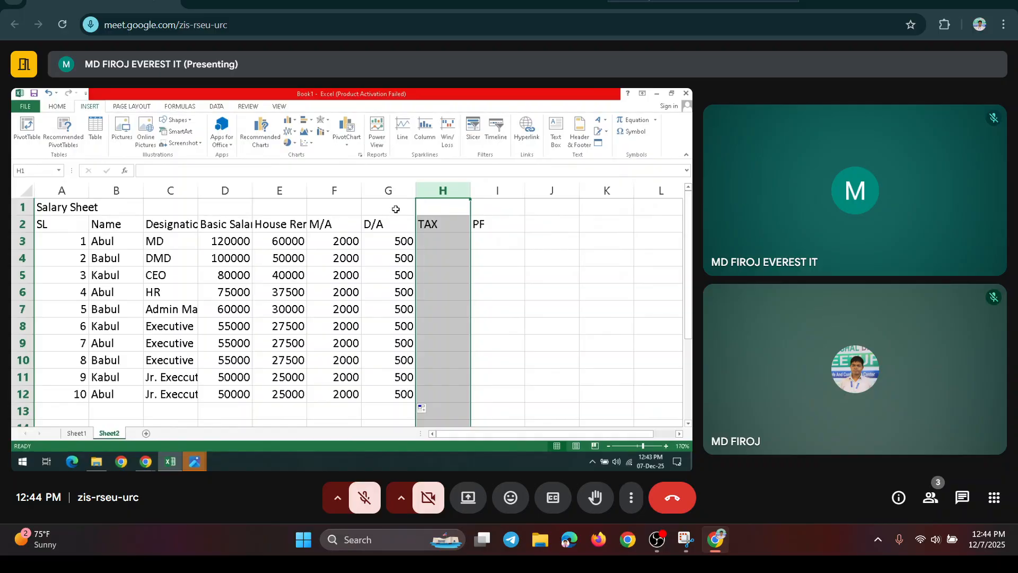
{"action": "left_click", "coordinate": [403, 229]}
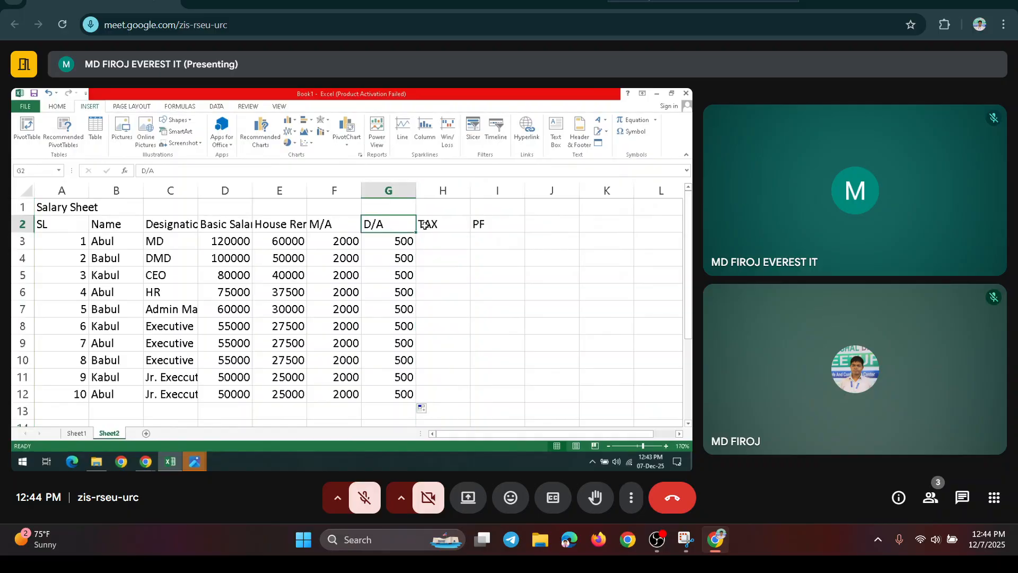
{"action": "left_click", "coordinate": [424, 225]}
Insert an empty column between the D/A and TAX columns.
{"action": "left_click", "coordinate": [440, 191]}
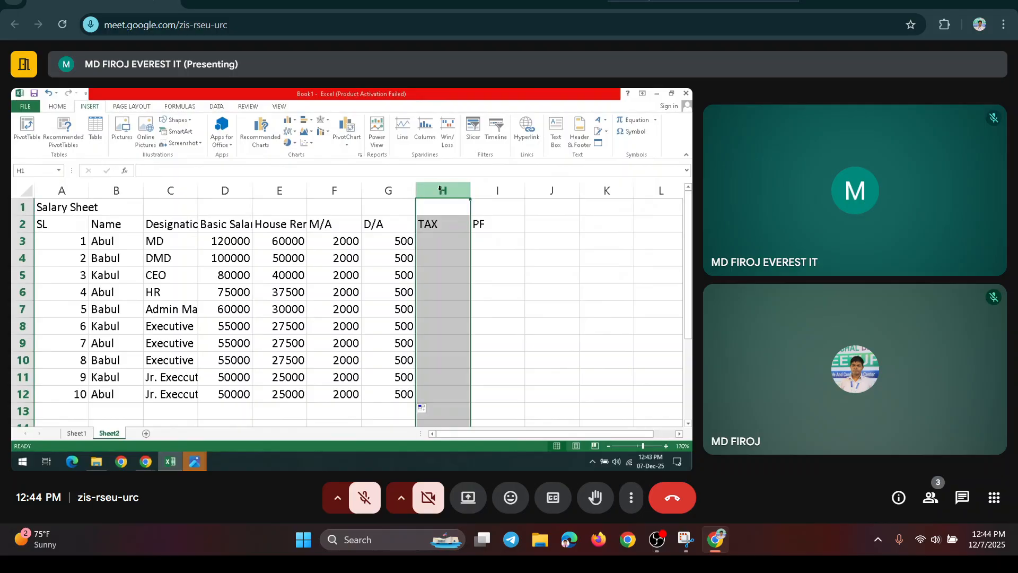
{"action": "right_click", "coordinate": [440, 189]}
{"action": "left_click", "coordinate": [459, 261]}
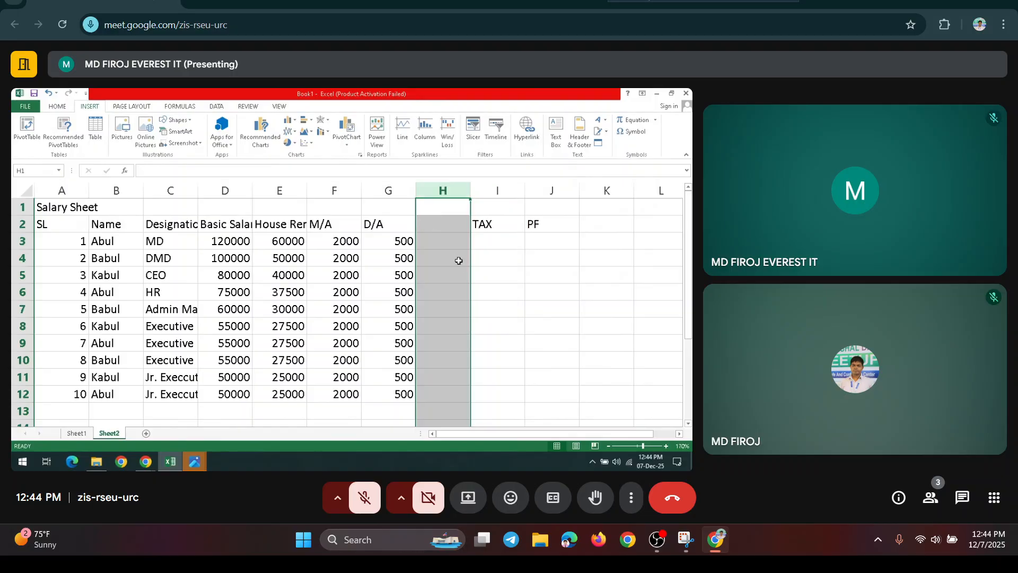
Enter the header Total Addition in H2, above the empty column before TAX.
{"action": "left_click", "coordinate": [445, 226]}
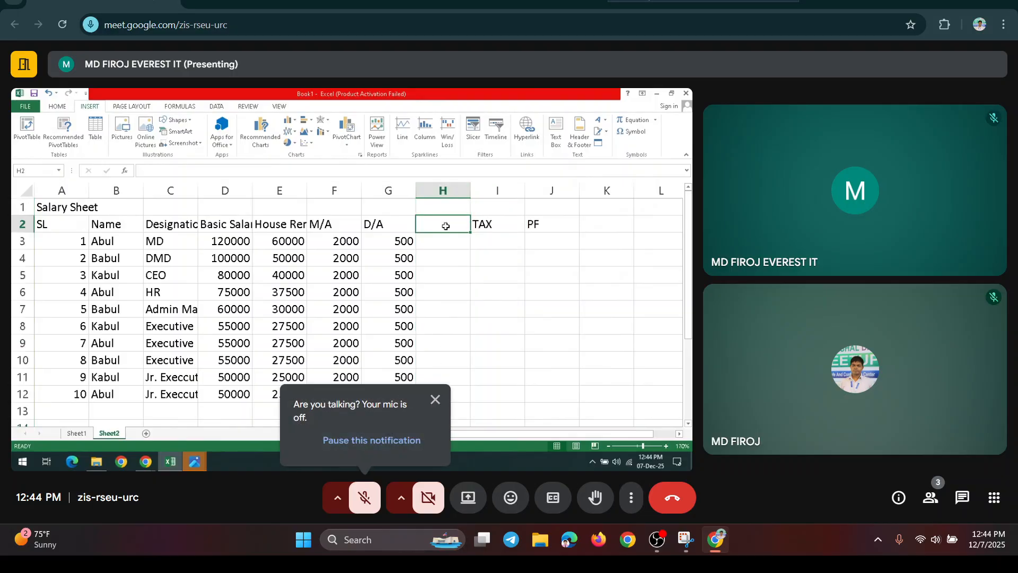
{"action": "type", "text": "Tot"}
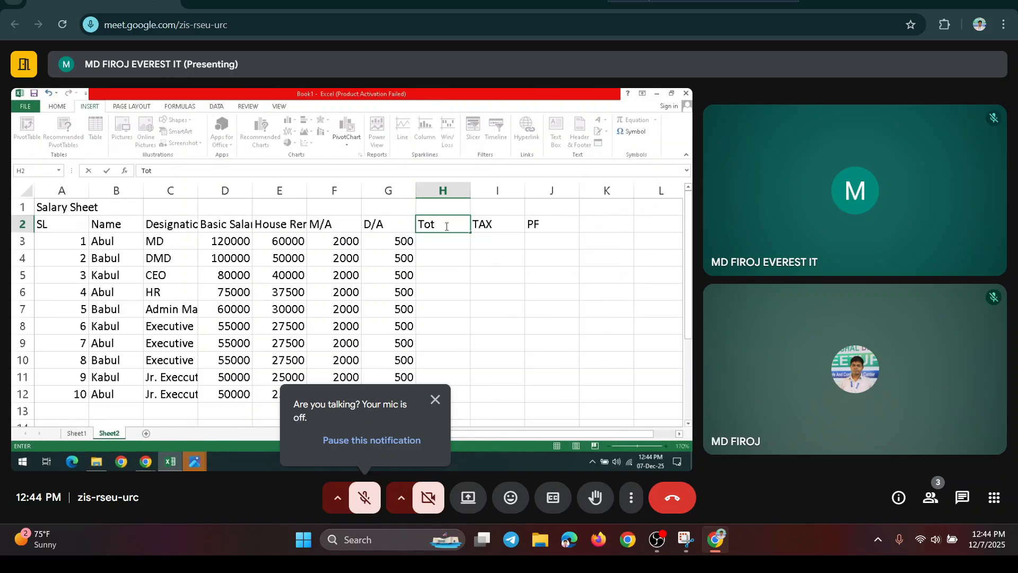
{"action": "type", "text": "l"}
{"action": "key", "text": "BackSpace"}
{"action": "type", "text": "al Addisi"}
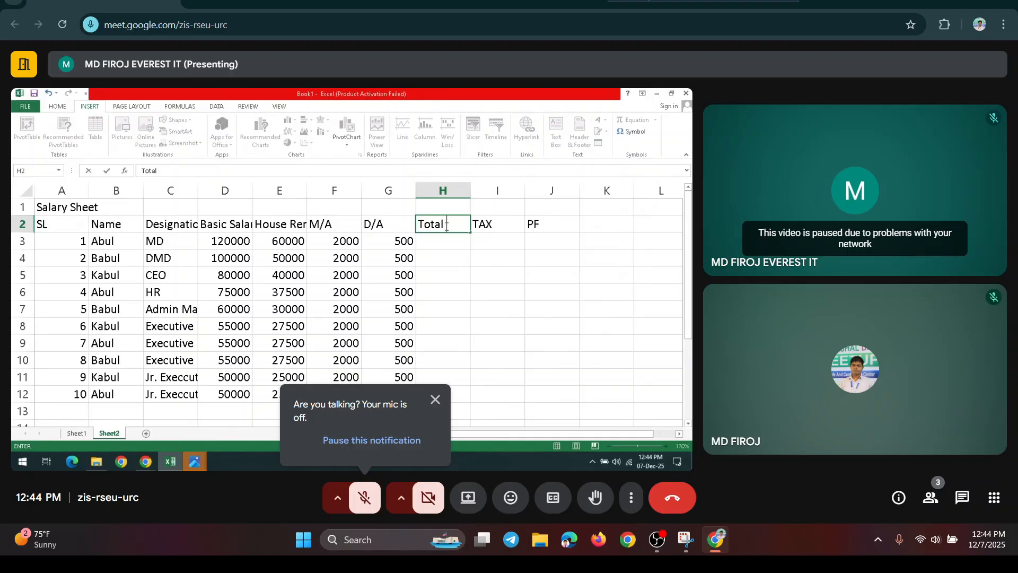
{"action": "type", "text": "n"}
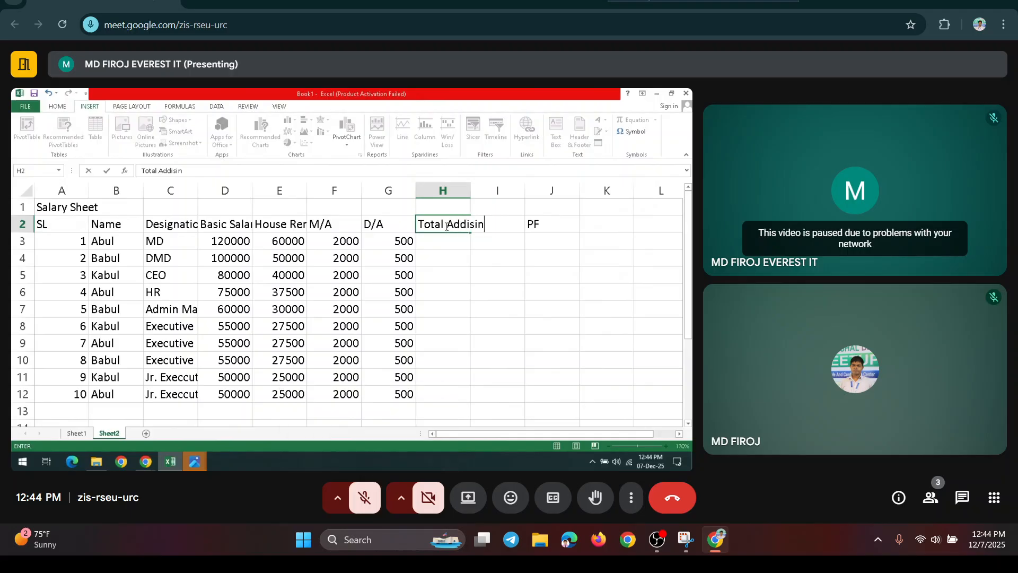
{"action": "key", "text": "BackSpace"}
{"action": "key", "text": "BackSpace"}
{"action": "key", "text": "BackSpace"}
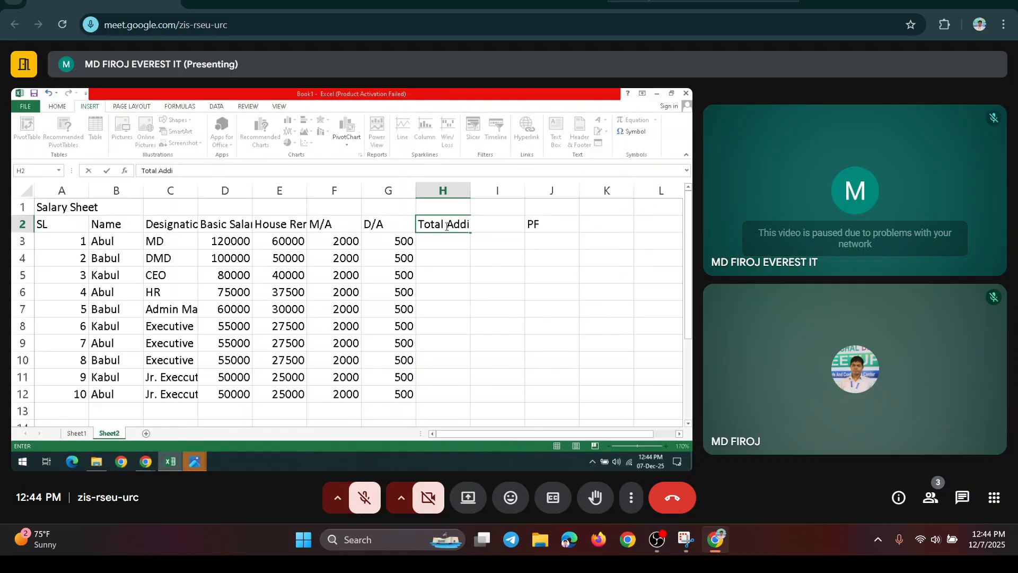
{"action": "type", "text": "tion"}
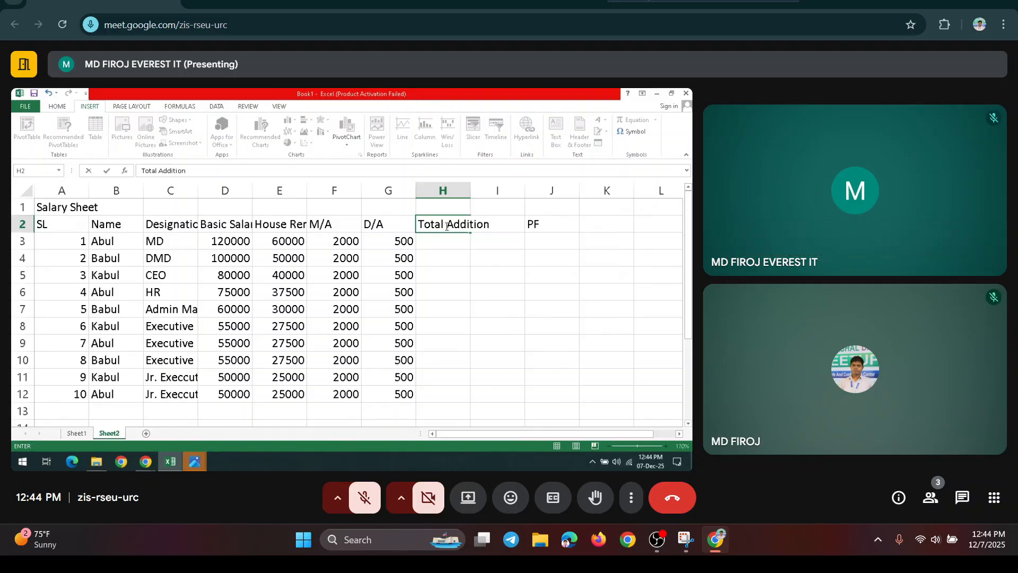
{"action": "key", "text": "Return"}
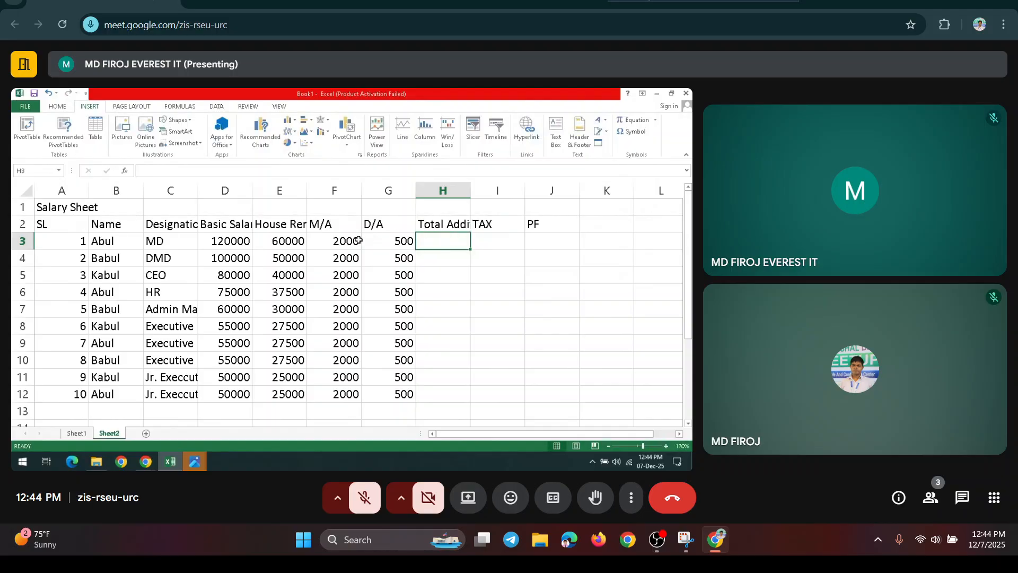
{"action": "left_click", "coordinate": [494, 241]}
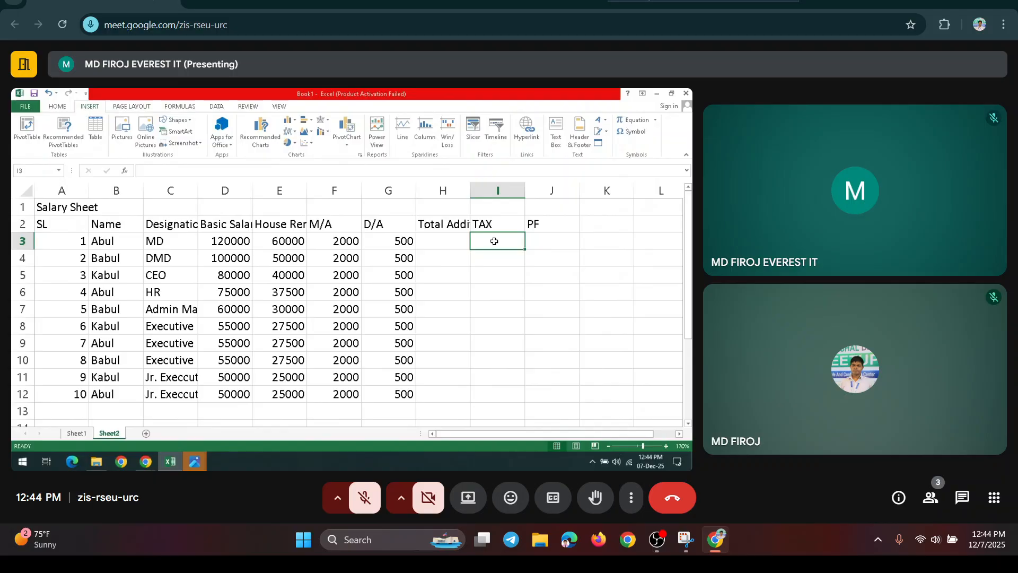
{"action": "left_click", "coordinate": [456, 242]}
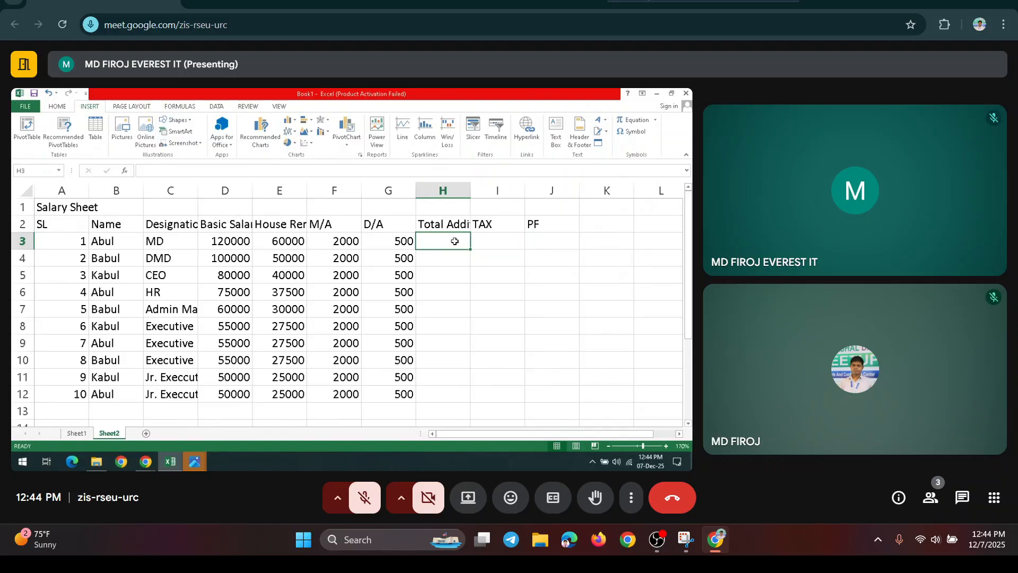
{"action": "left_click", "coordinate": [535, 240]}
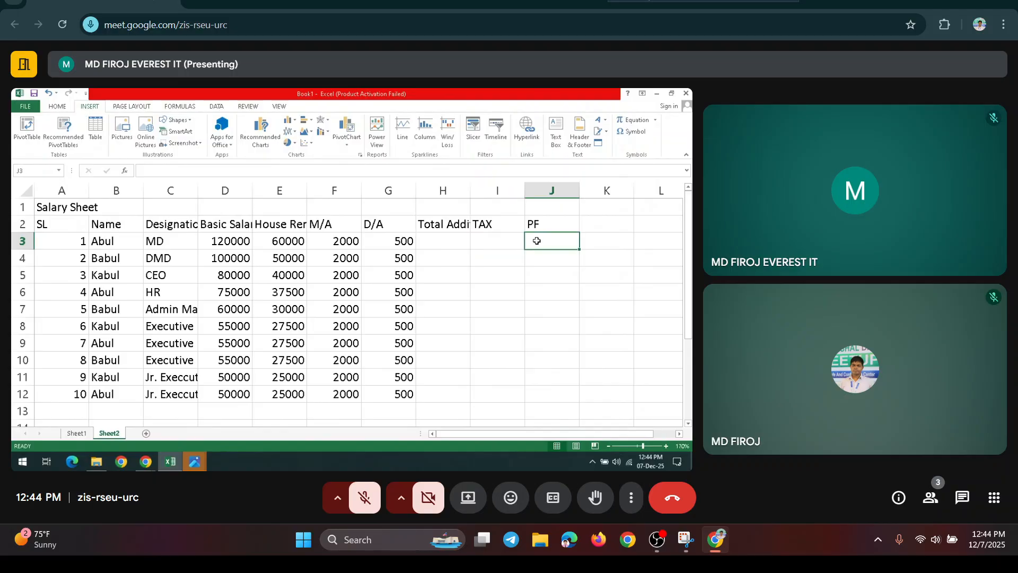
{"action": "left_click", "coordinate": [448, 240]}
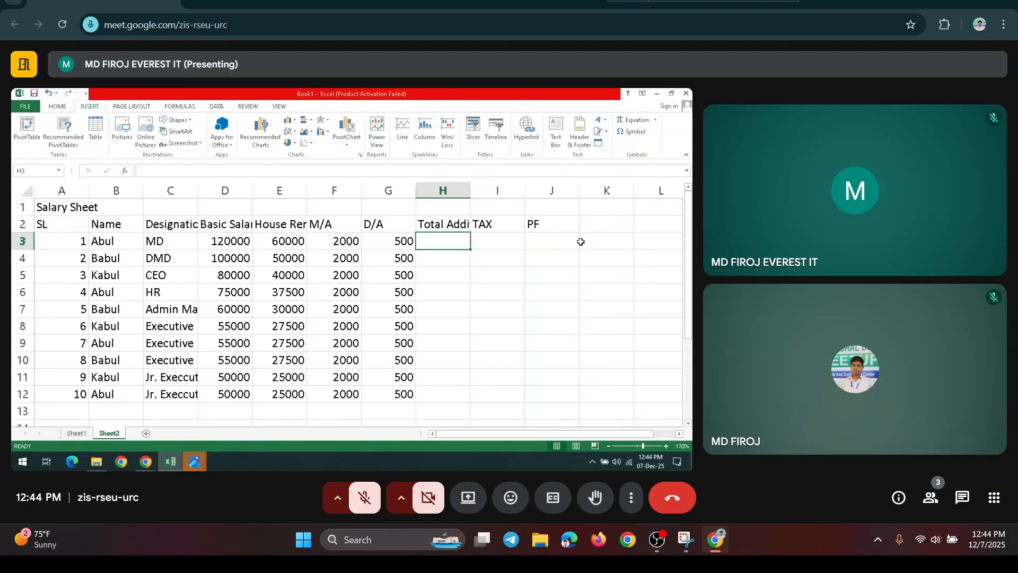
Enter the header TotalDeduction in K2, next to the PF header.
{"action": "left_click", "coordinate": [601, 224]}
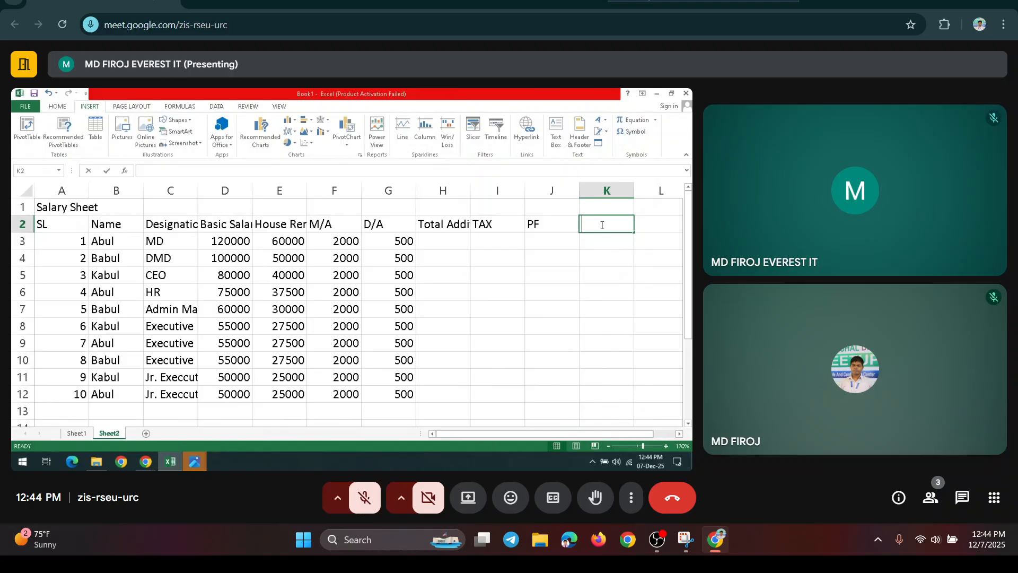
{"action": "type", "text": "Total"}
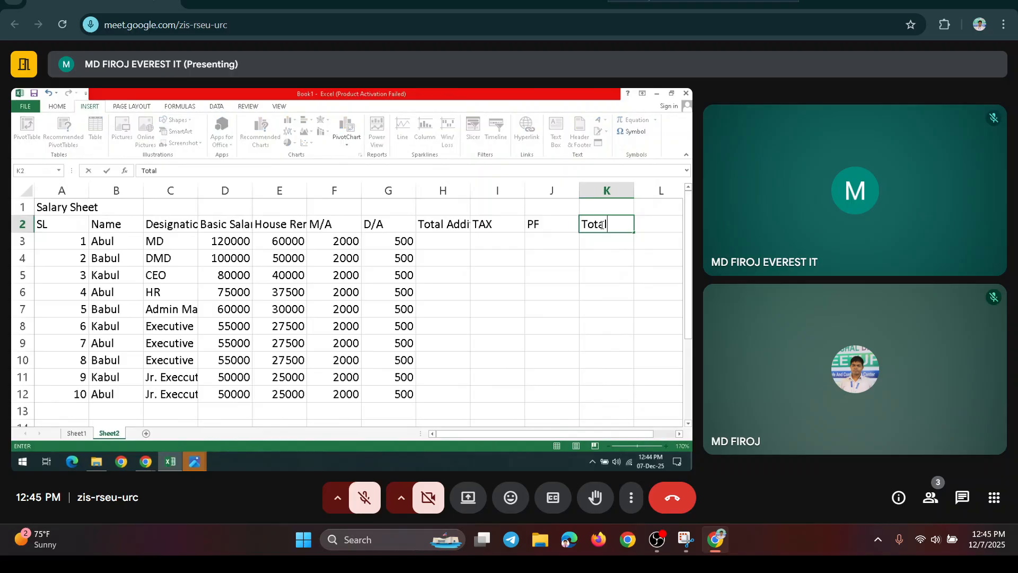
{"action": "type", "text": "Deduction"}
{"action": "key", "text": "Tab"}
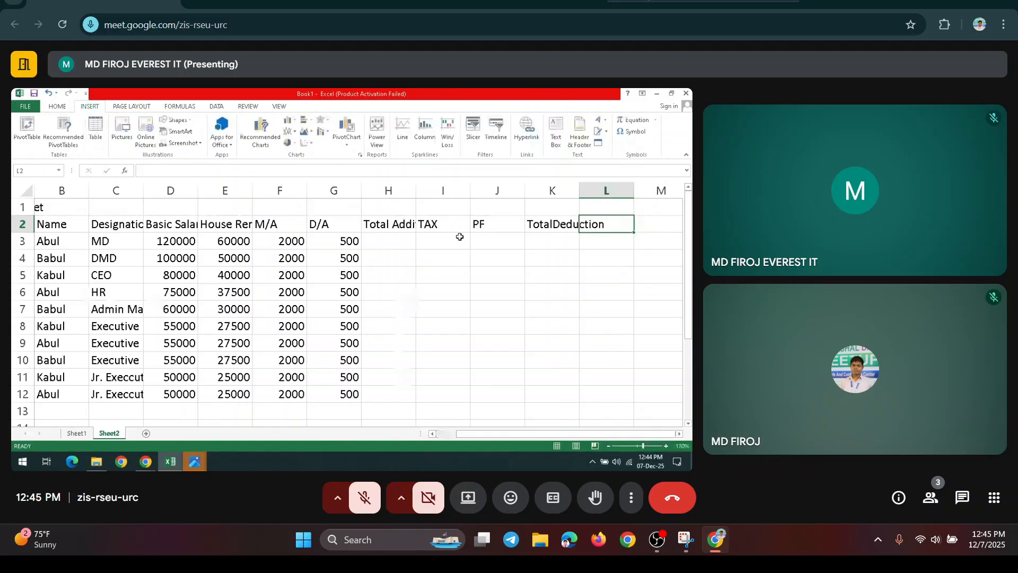
Enter the header Total Salary in L2, after the total deduction column.
{"action": "left_click", "coordinate": [555, 240]}
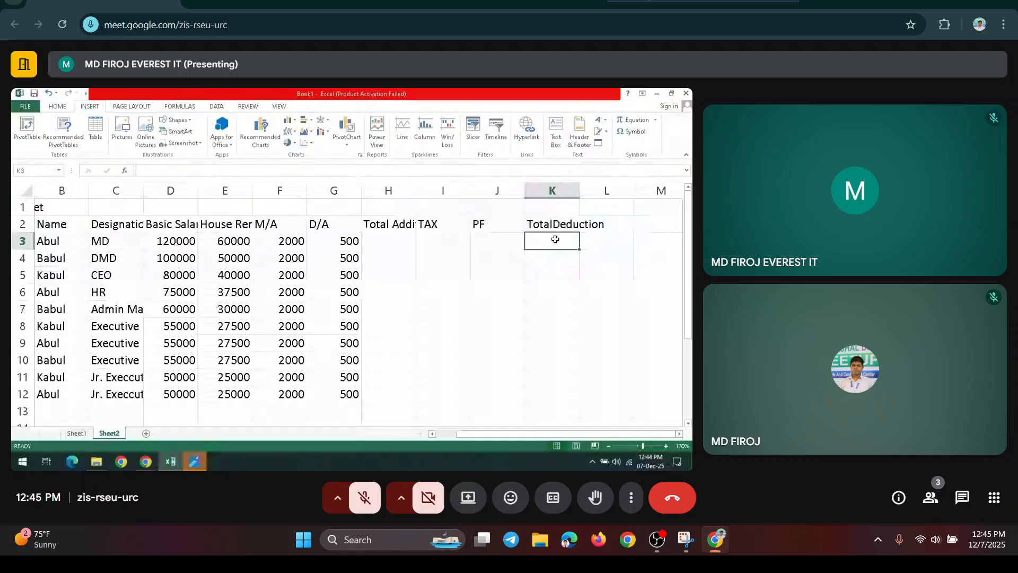
{"action": "left_click", "coordinate": [596, 225]}
{"action": "type", "text": "Total Salart"}
{"action": "key", "text": "BackSpace"}
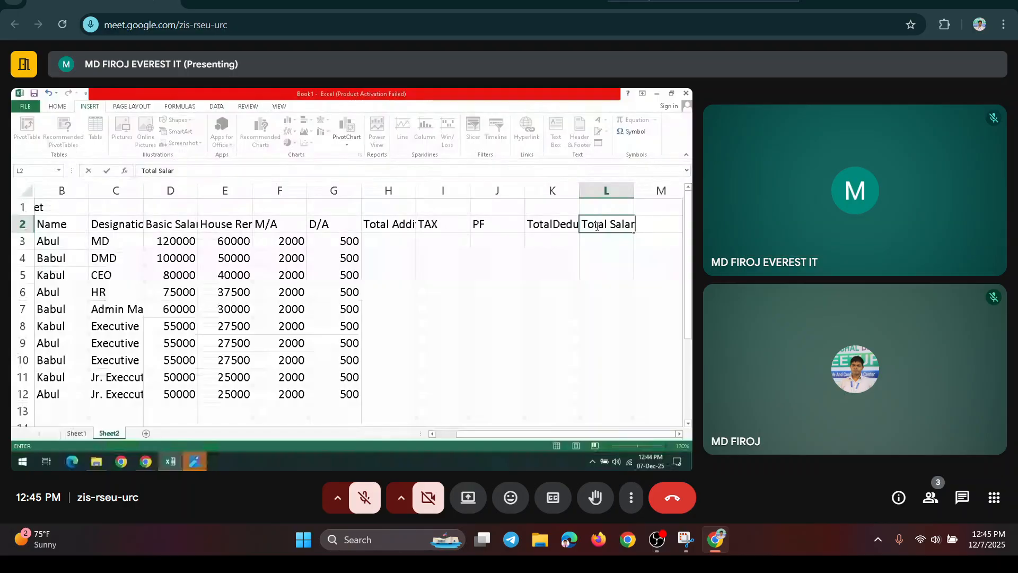
{"action": "type", "text": "y"}
{"action": "left_click", "coordinate": [392, 241]}
{"action": "type", "text": "=SUM"}
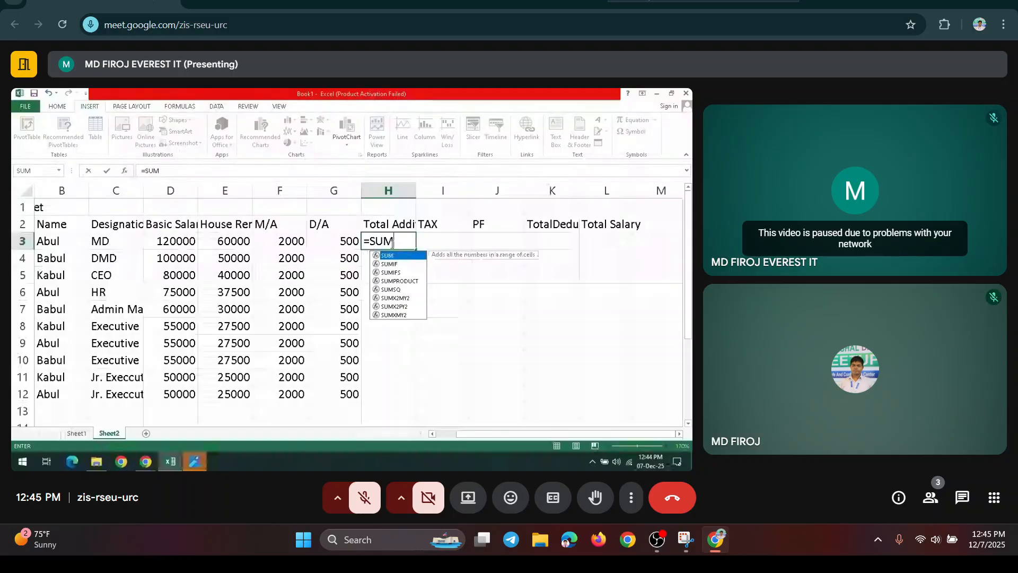
{"action": "type", "text": "("}
{"action": "left_click", "coordinate": [192, 241]}
{"action": "left_click_drag", "start_coordinate": [192, 241], "coordinate": [324, 238]}
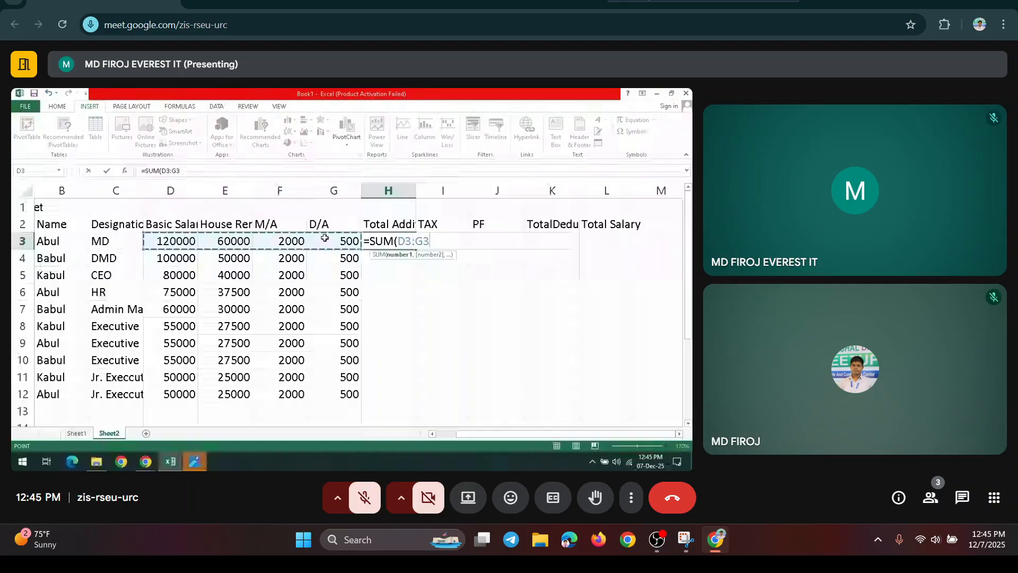
{"action": "type", "text": ")"}
{"action": "key", "text": "Return"}
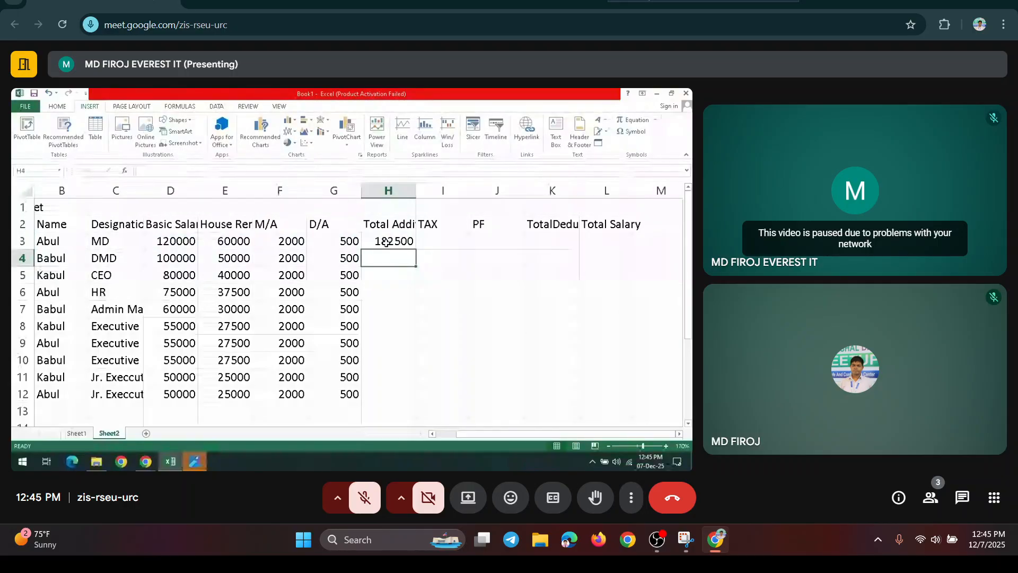
{"action": "left_click", "coordinate": [406, 244]}
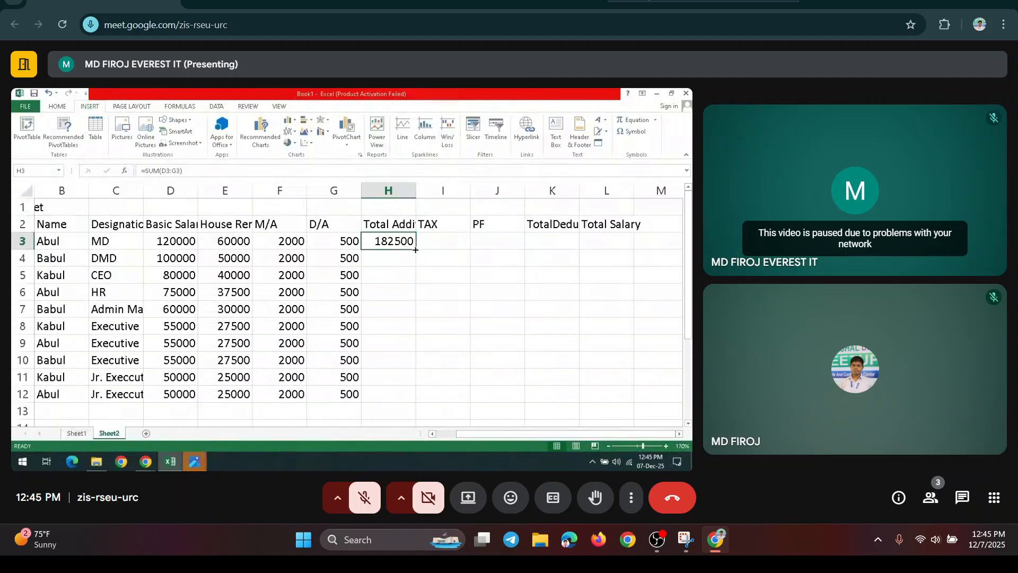
{"action": "key", "text": "ctrl+z"}
Calculate the total addition in H3 with the formula =SUM(D3:G3) and fill it down to H12.
{"action": "type", "text": "=SU"}
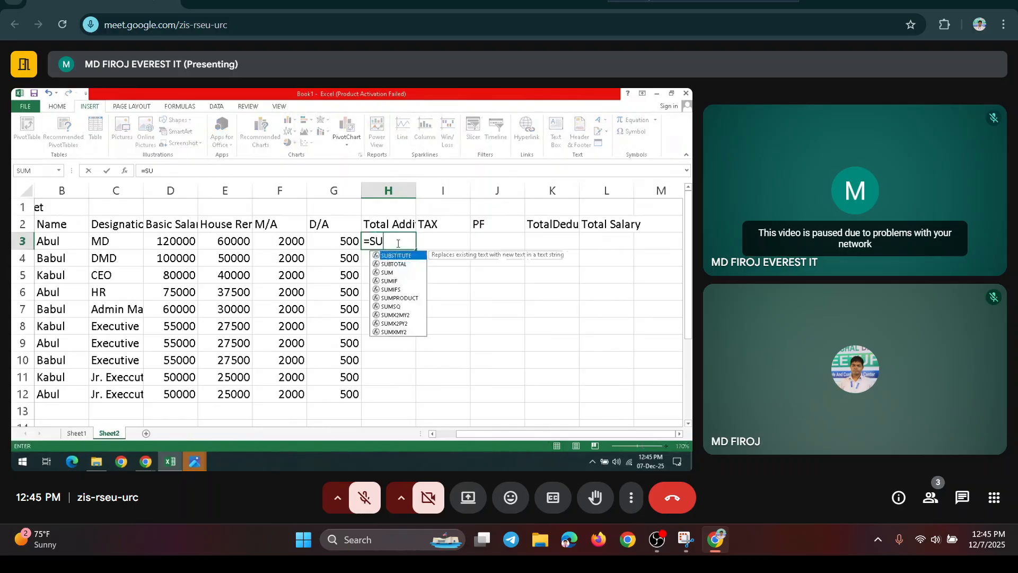
{"action": "type", "text": "M("}
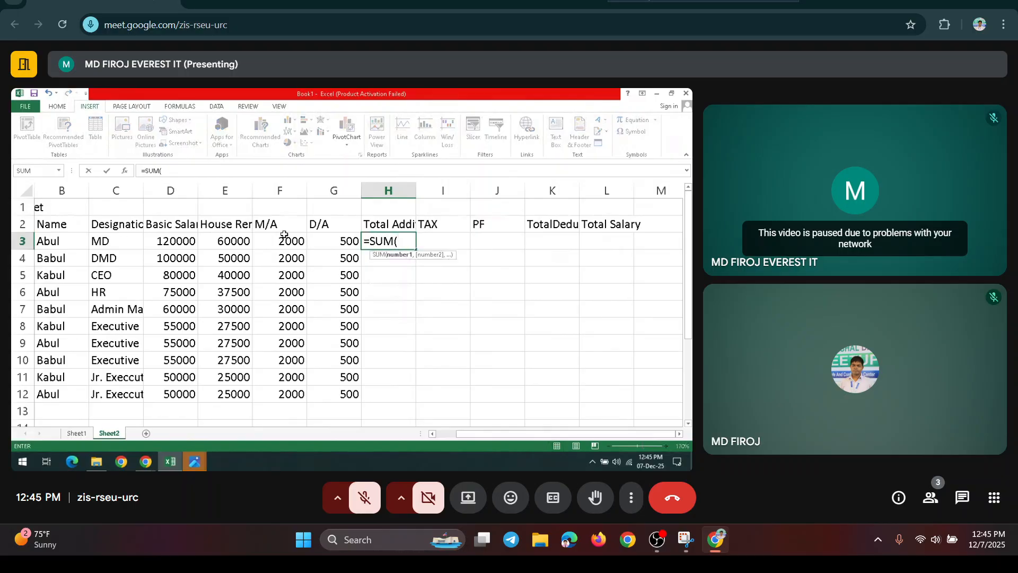
{"action": "left_click", "coordinate": [158, 242]}
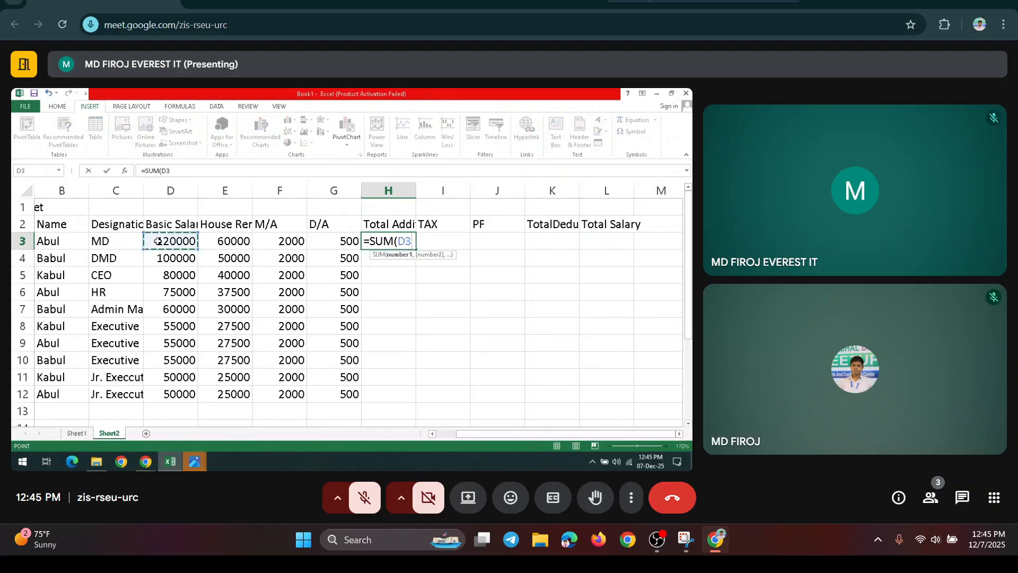
{"action": "left_click_drag", "start_coordinate": [158, 242], "coordinate": [322, 244]}
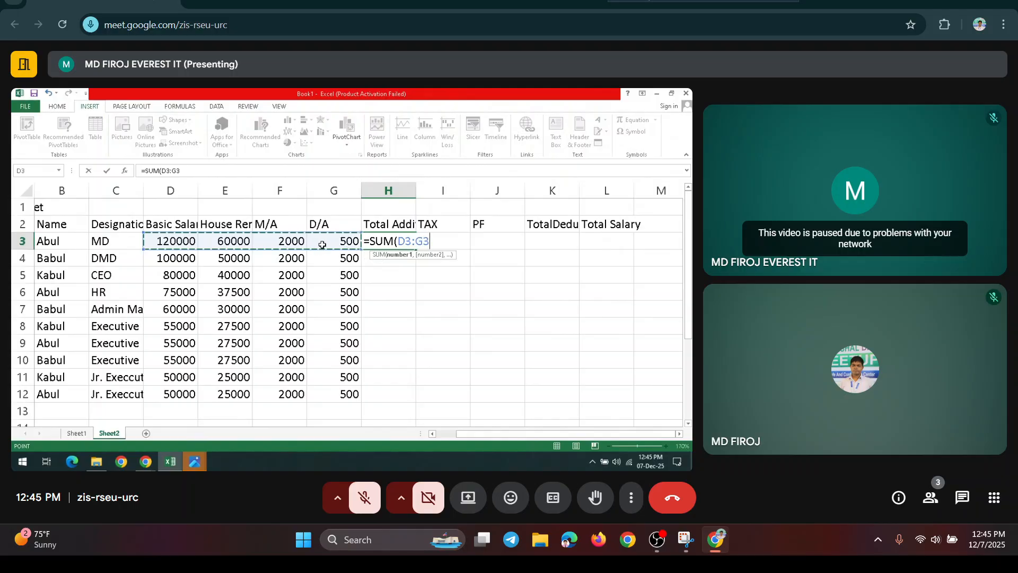
{"action": "type", "text": ")"}
{"action": "key", "text": "Return"}
{"action": "left_click", "coordinate": [401, 243]}
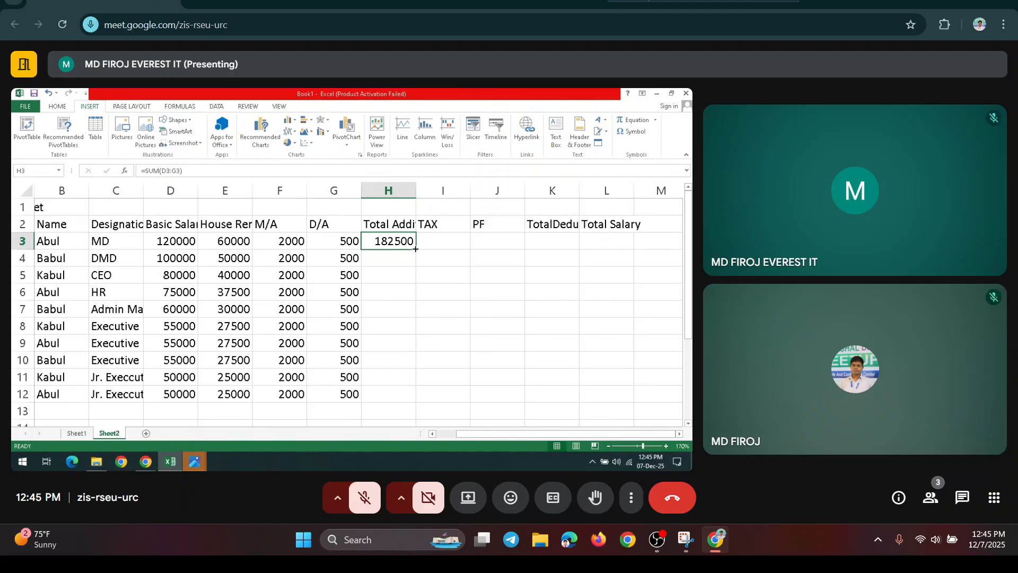
{"action": "double_click", "coordinate": [415, 249]}
Calculate the tax in I3 with the formula =SUM(H3*19%) and fill it down to I12.
{"action": "left_click", "coordinate": [444, 243]}
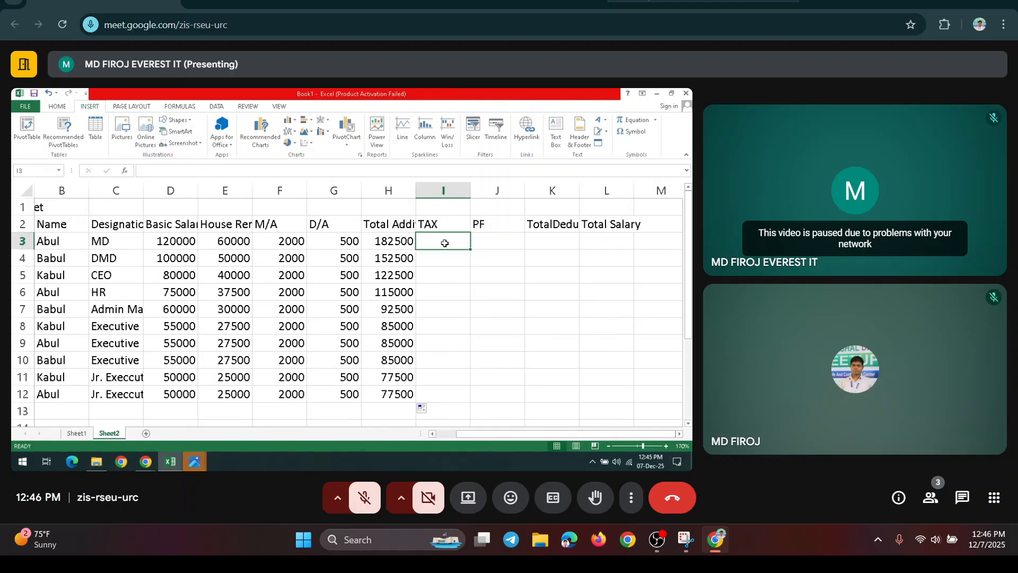
{"action": "left_click", "coordinate": [397, 242]}
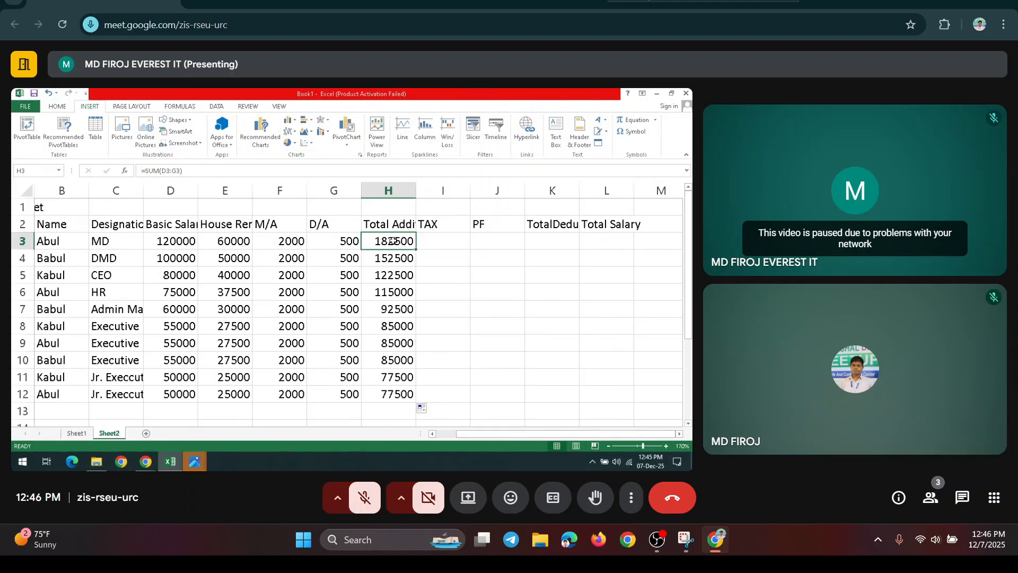
{"action": "left_click", "coordinate": [439, 240]}
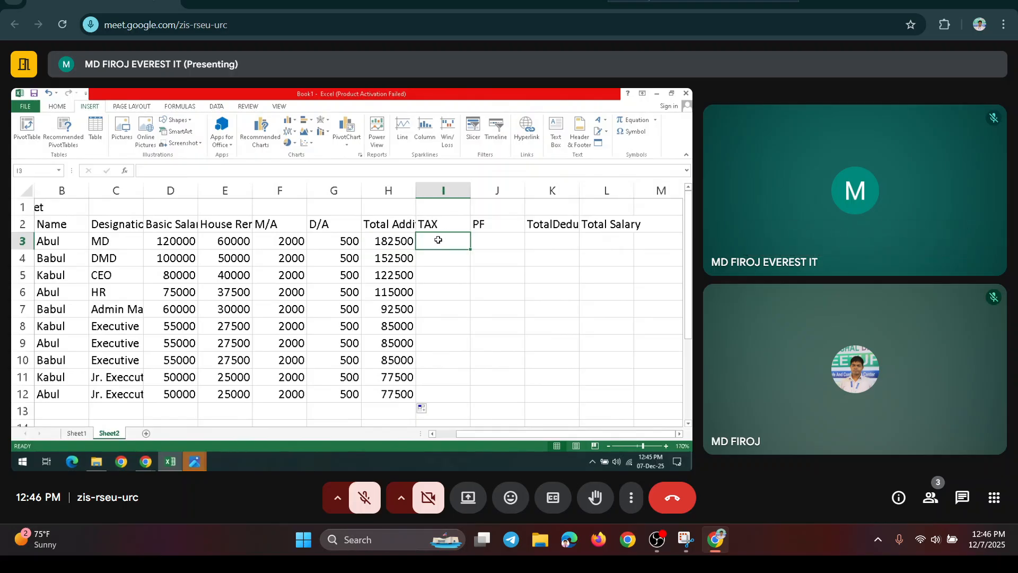
{"action": "type", "text": "=SUM"}
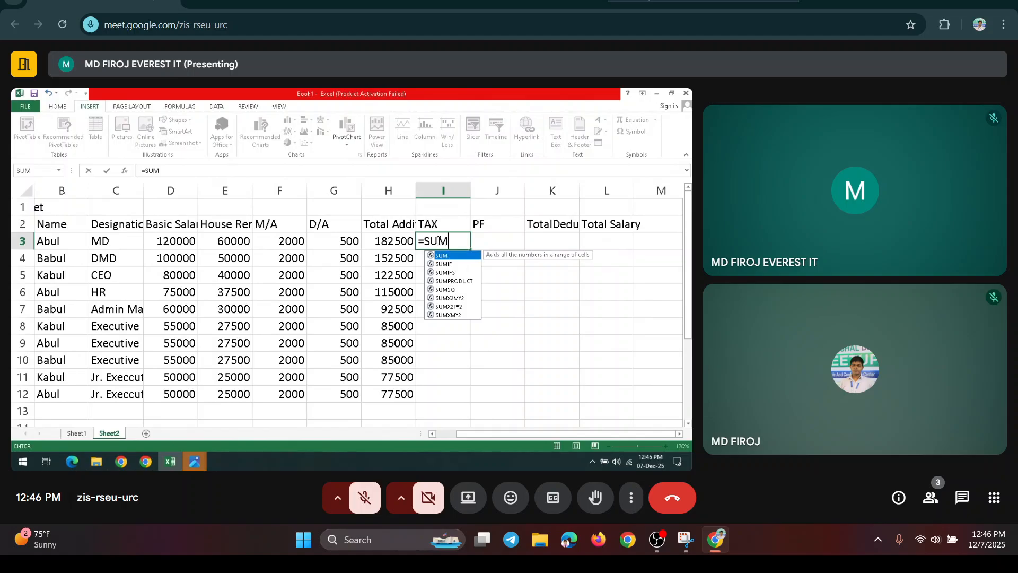
{"action": "type", "text": "("}
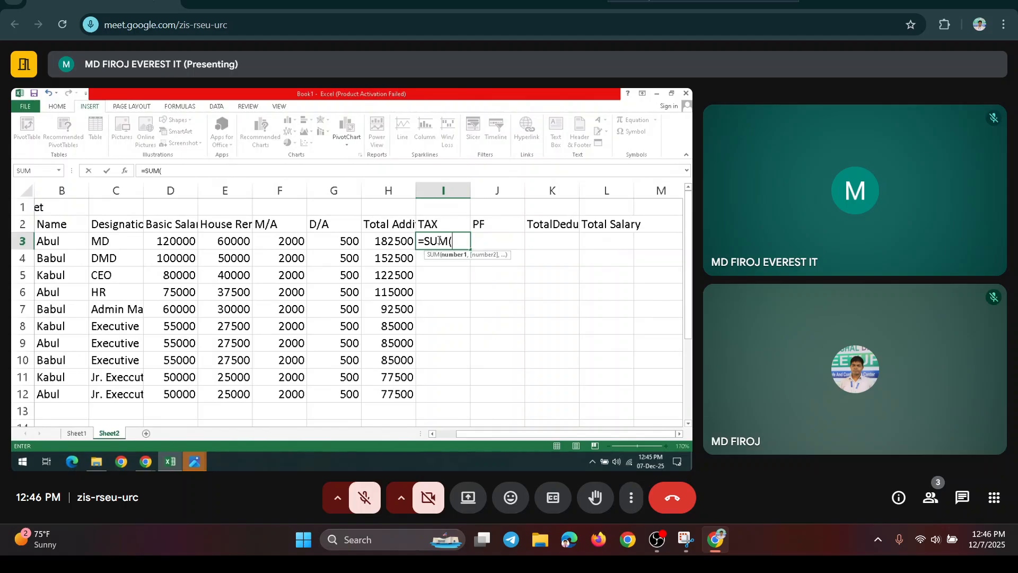
{"action": "left_click", "coordinate": [398, 242]}
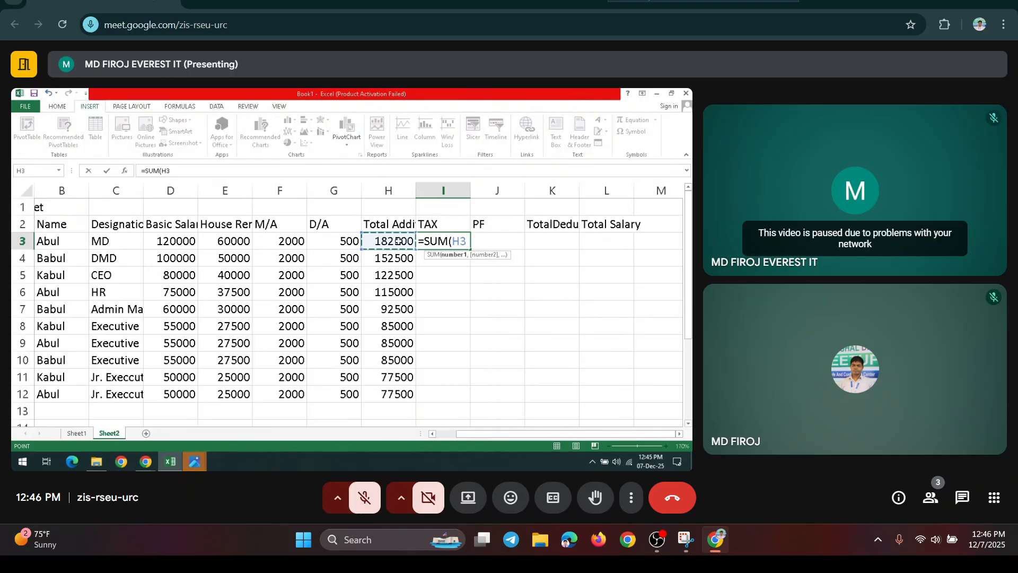
{"action": "type", "text": "*18"}
{"action": "key", "text": "BackSpace"}
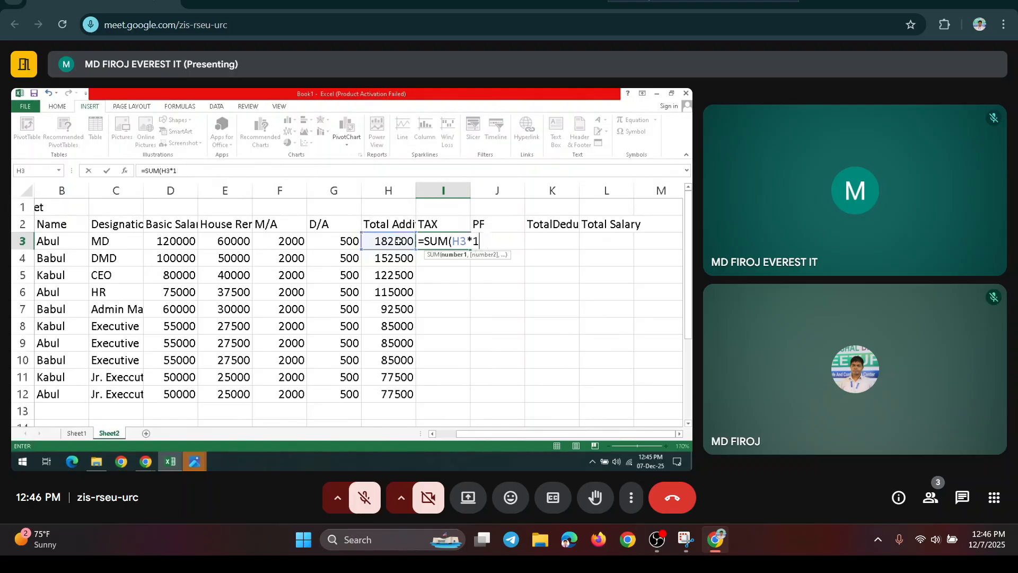
{"action": "type", "text": "9%)"}
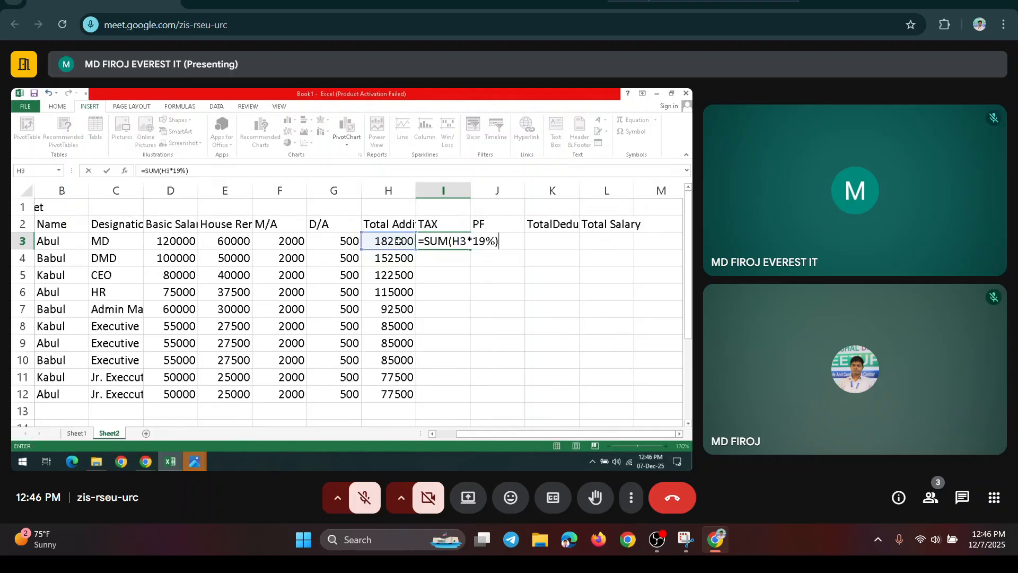
{"action": "key", "text": "Return"}
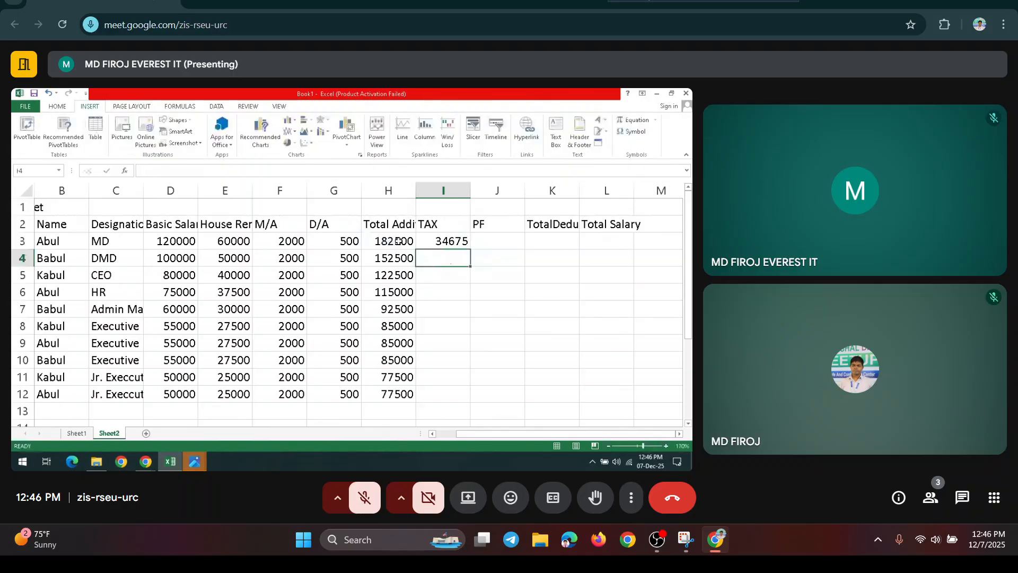
{"action": "left_click", "coordinate": [448, 242]}
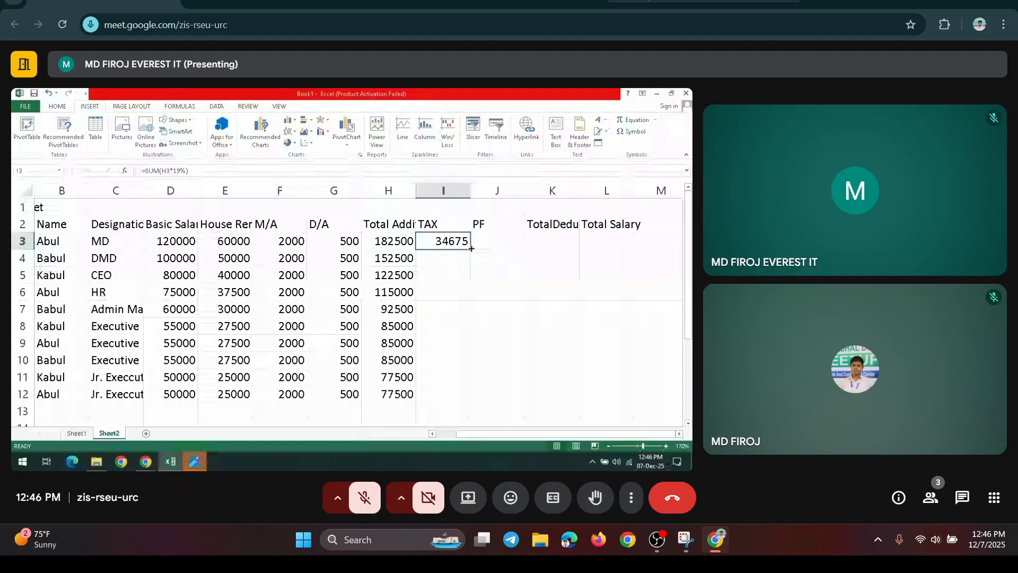
{"action": "double_click", "coordinate": [470, 249]}
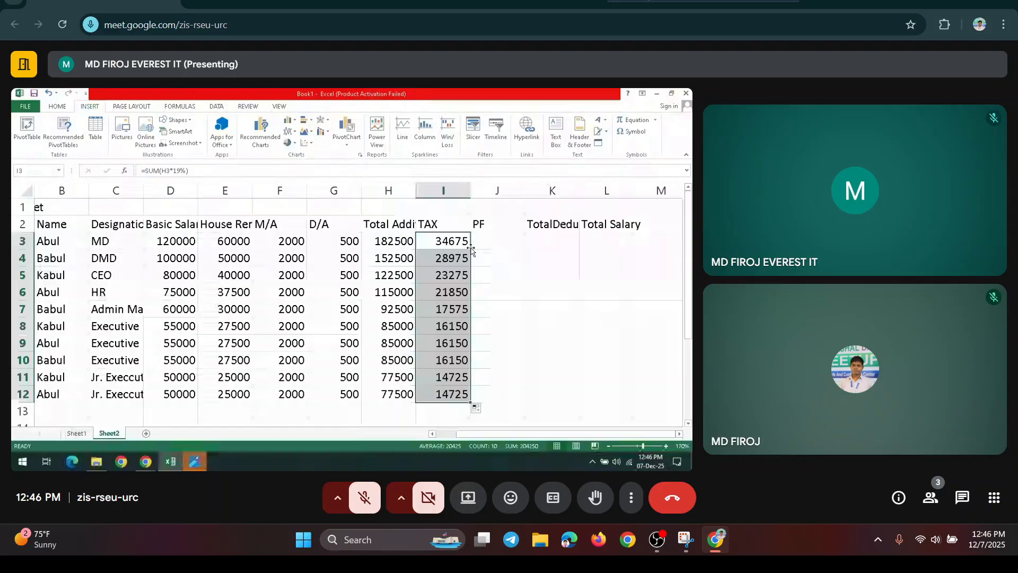
Calculate the PF in J3 with the formula =SUM(H3*5%) and fill it down to J12.
{"action": "left_click", "coordinate": [496, 239]}
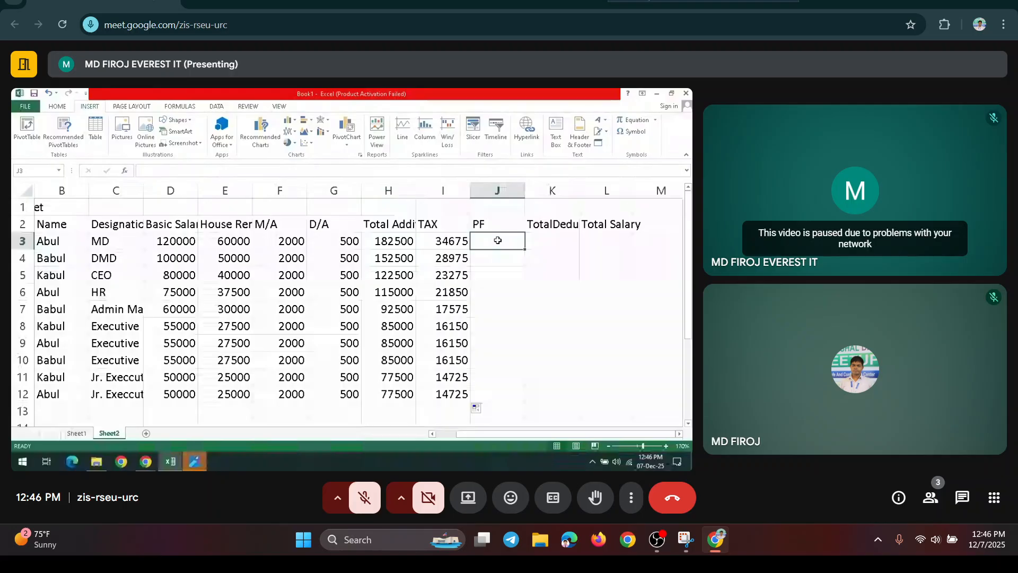
{"action": "type", "text": "=SUM("}
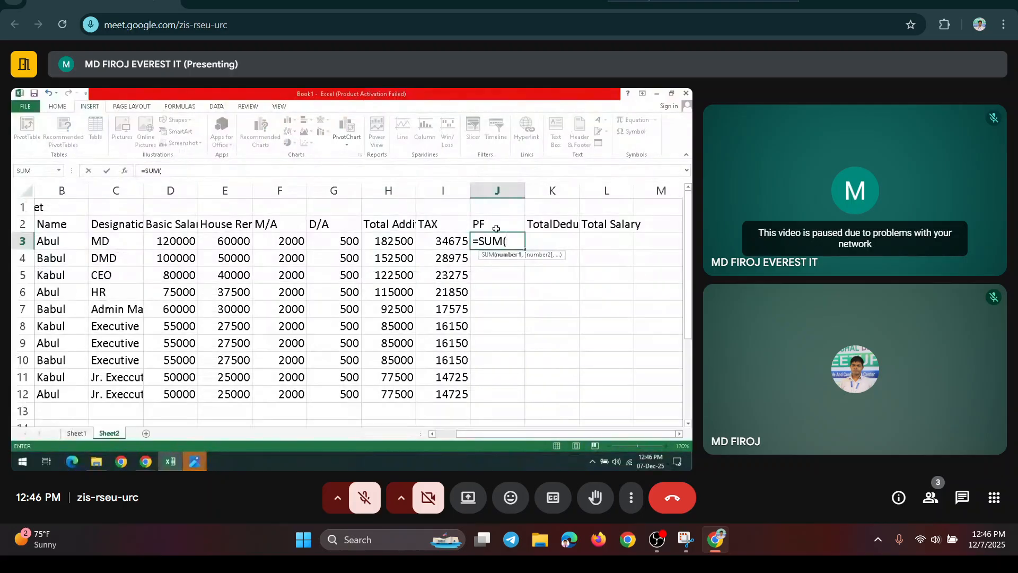
{"action": "left_click", "coordinate": [391, 242]}
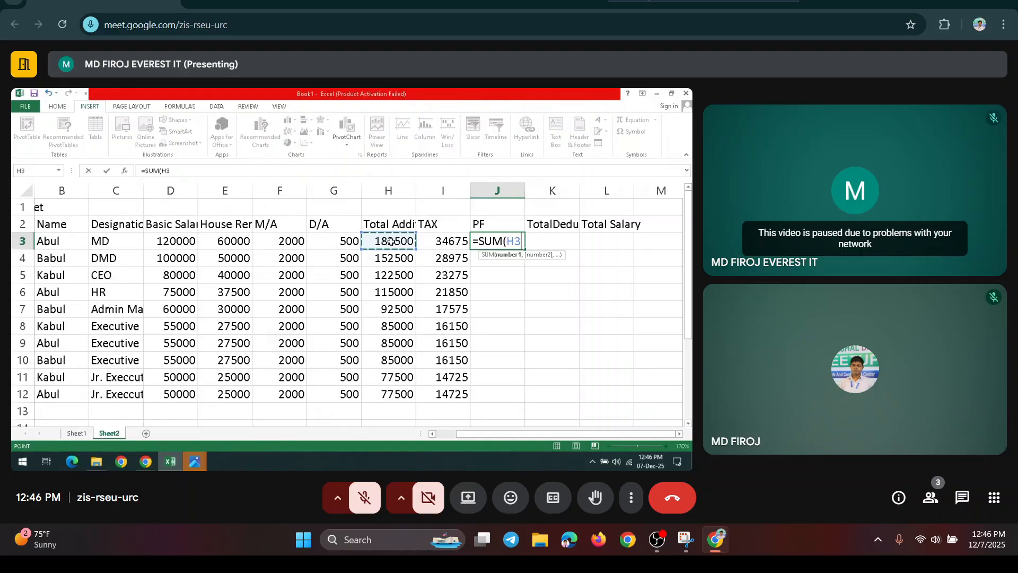
{"action": "type", "text": "*5%"}
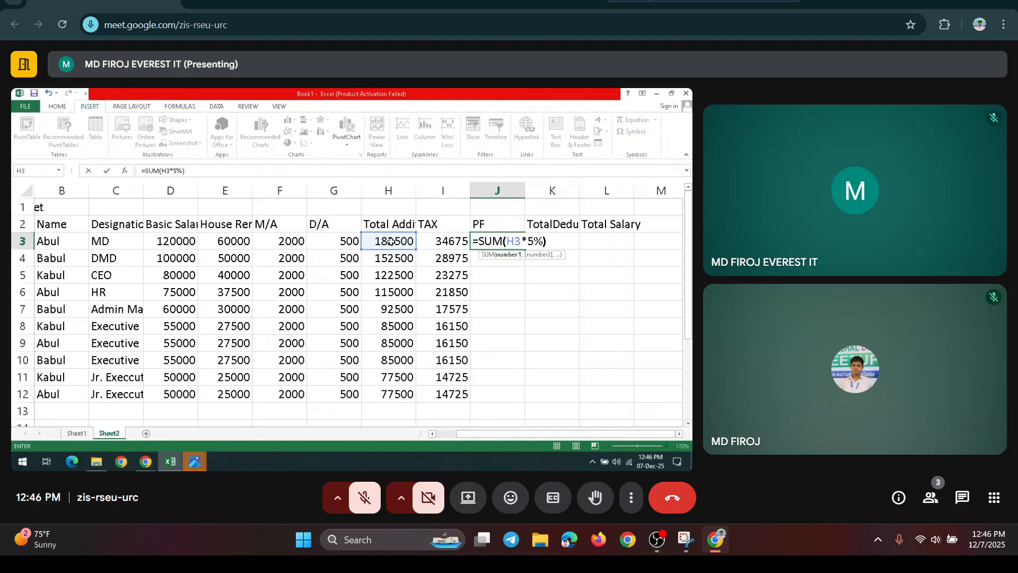
{"action": "type", "text": ")"}
{"action": "key", "text": "Return"}
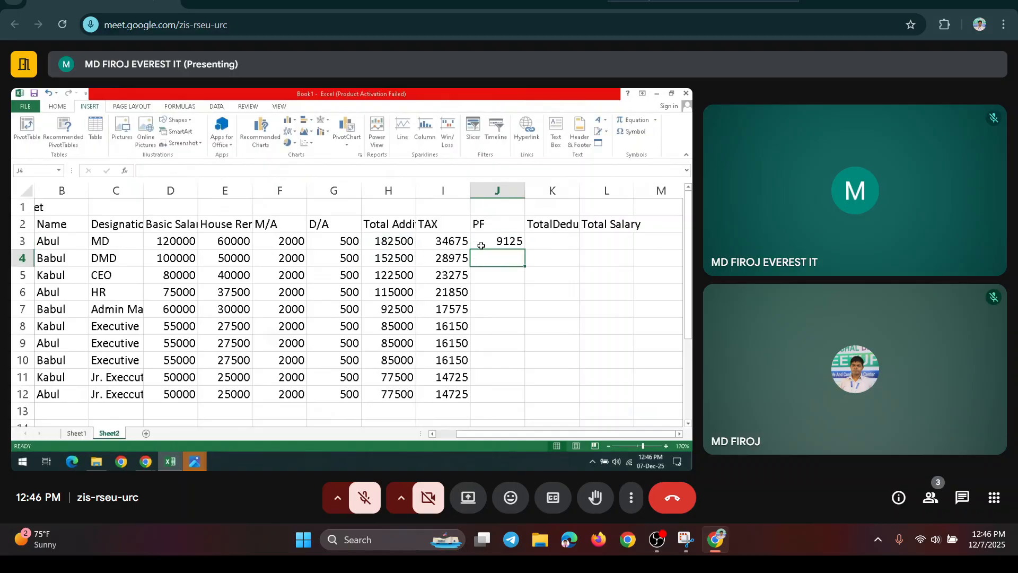
{"action": "left_click", "coordinate": [488, 242]}
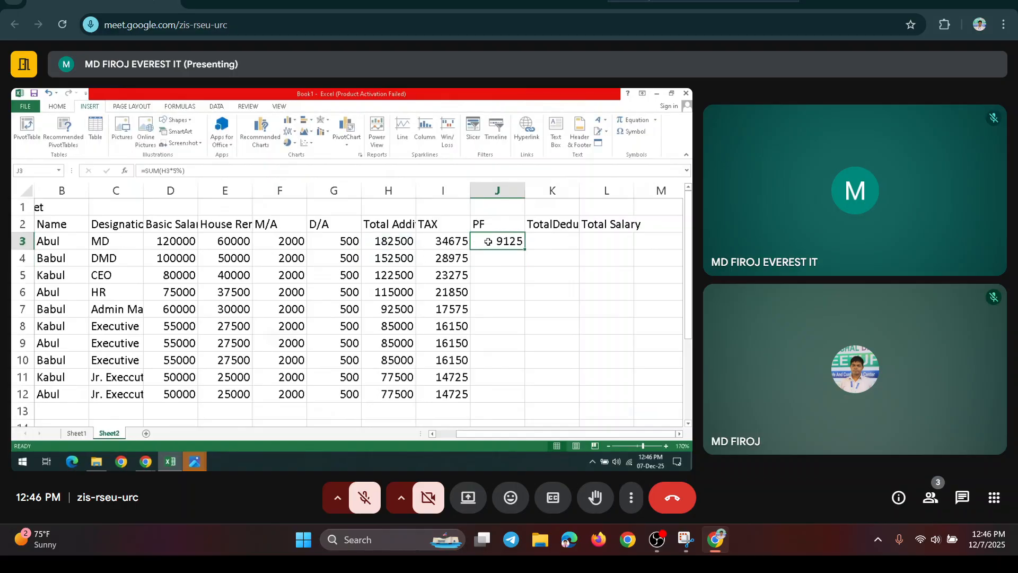
{"action": "double_click", "coordinate": [524, 249]}
Calculate the total deduction in K3 with the formula =SUM(I3:J3) and fill it down to K12.
{"action": "left_click", "coordinate": [545, 242]}
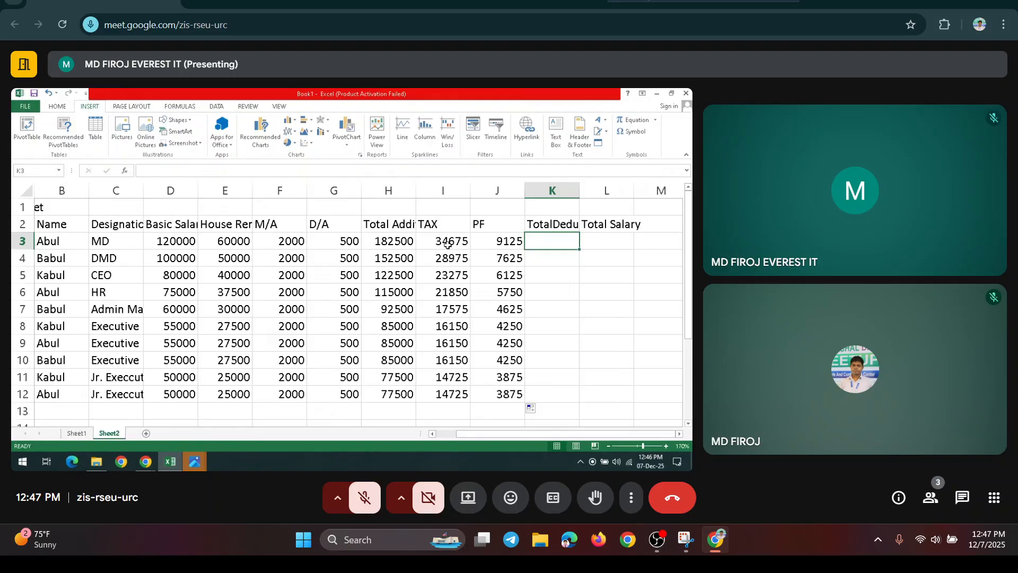
{"action": "left_click_drag", "start_coordinate": [454, 240], "coordinate": [500, 237]}
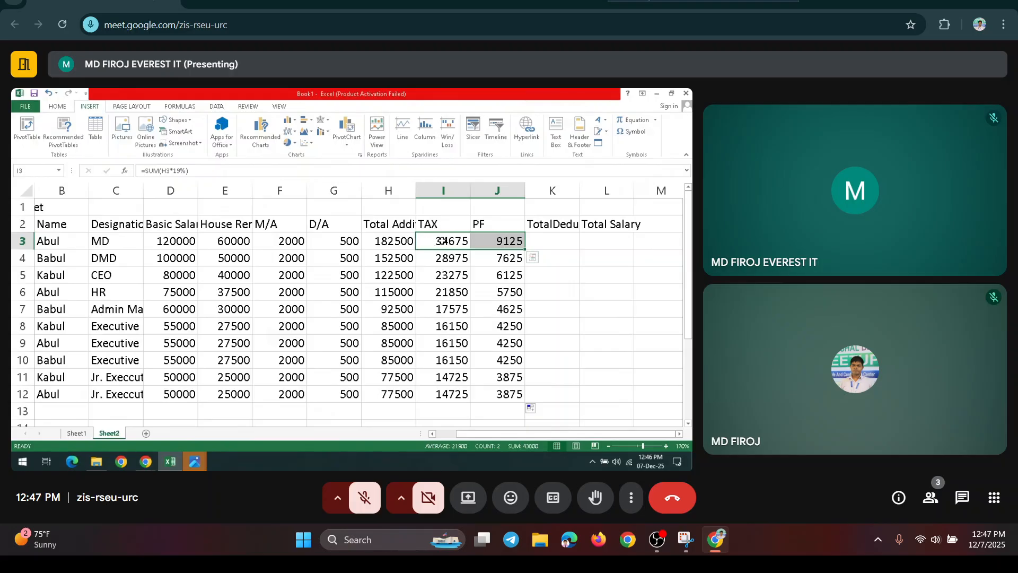
{"action": "left_click", "coordinate": [567, 240]}
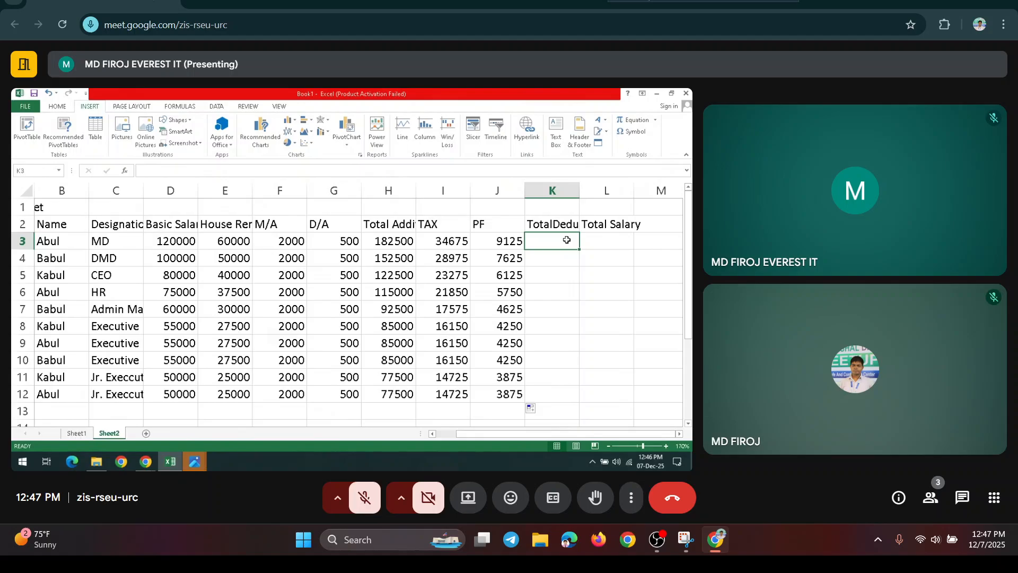
{"action": "type", "text": "=SUM"}
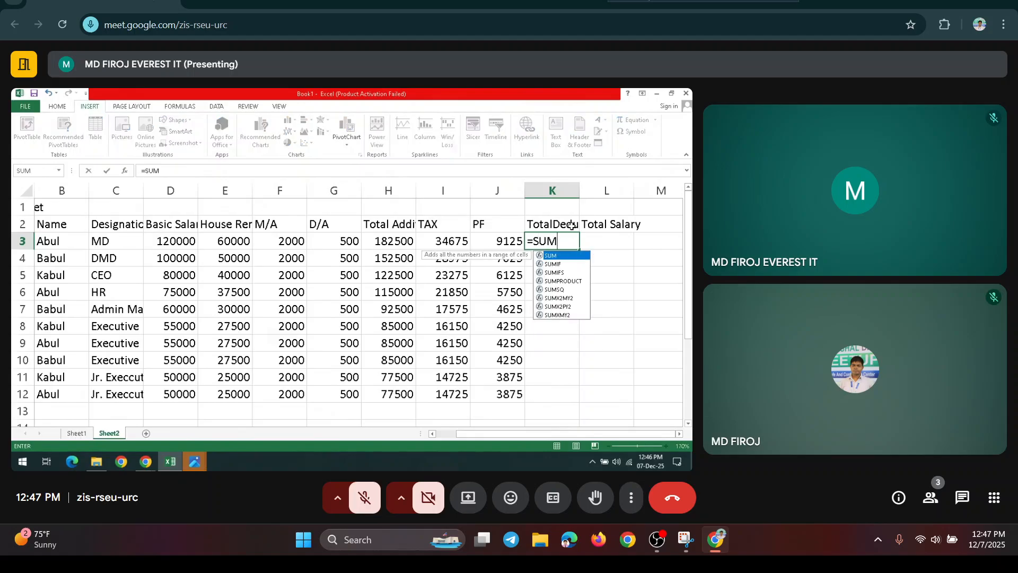
{"action": "type", "text": "("}
{"action": "left_click", "coordinate": [453, 241]}
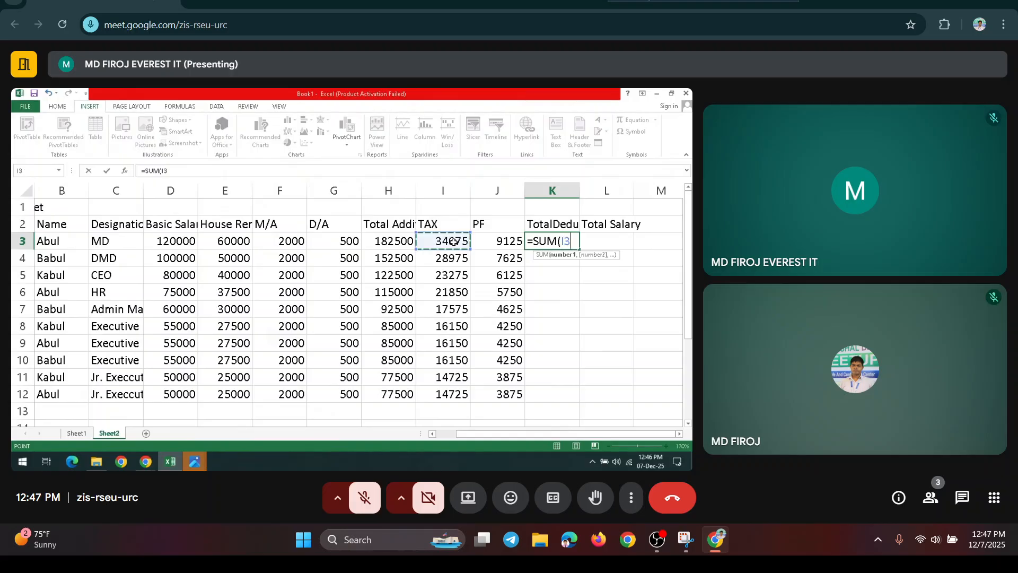
{"action": "left_click_drag", "start_coordinate": [452, 241], "coordinate": [484, 244]}
{"action": "type", "text": ")"}
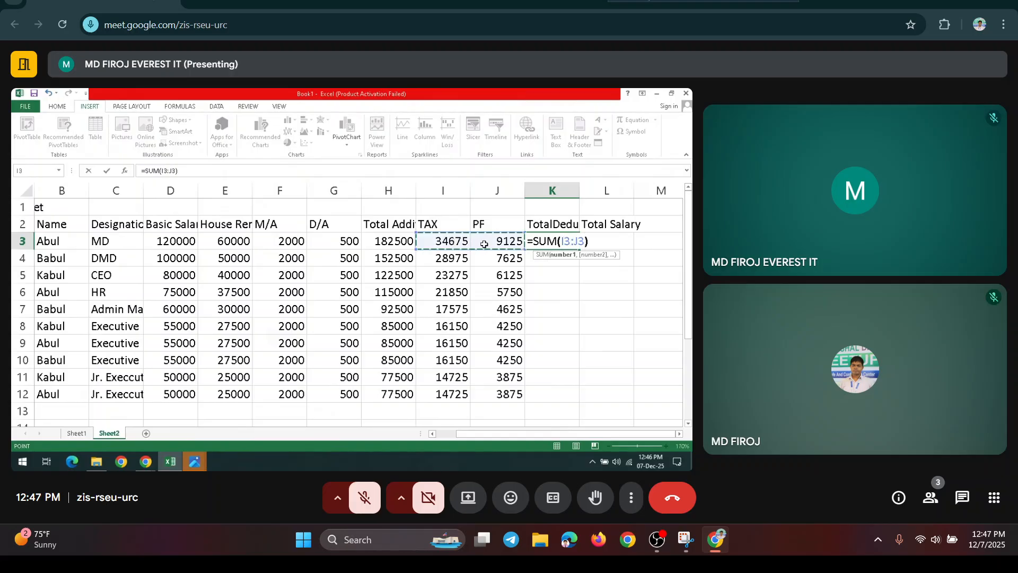
{"action": "key", "text": "Return"}
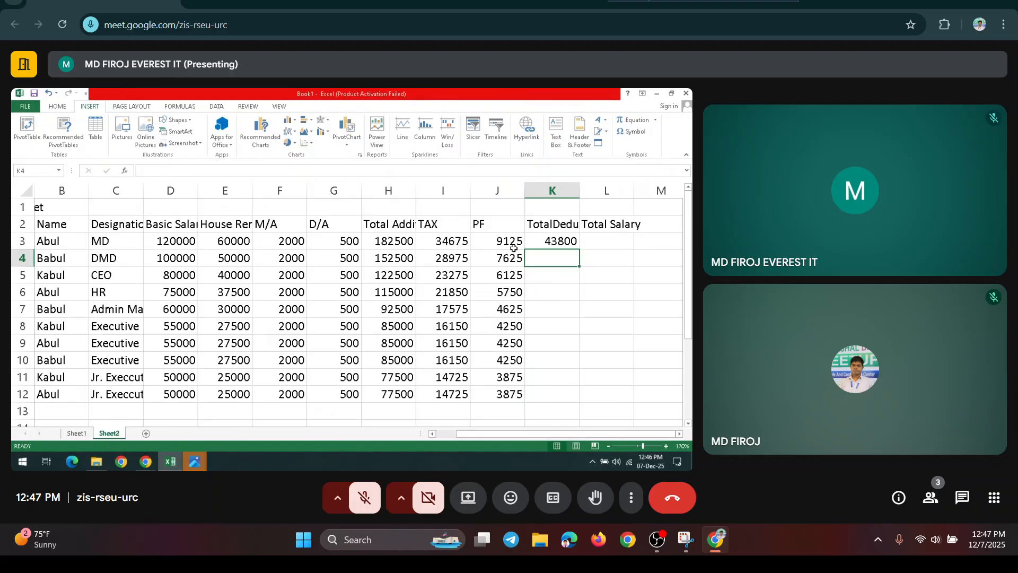
{"action": "left_click", "coordinate": [542, 242]}
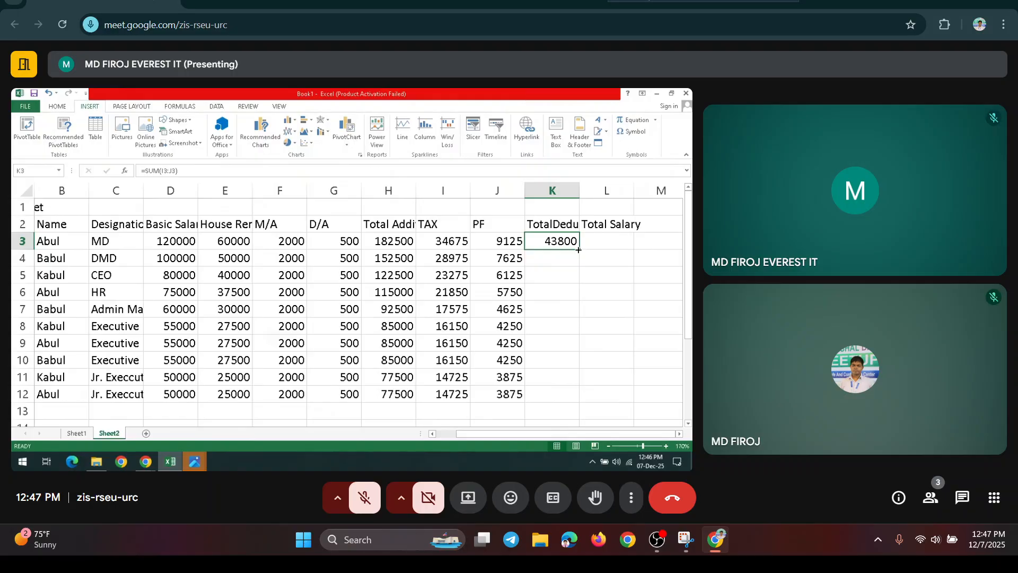
{"action": "double_click", "coordinate": [578, 249]}
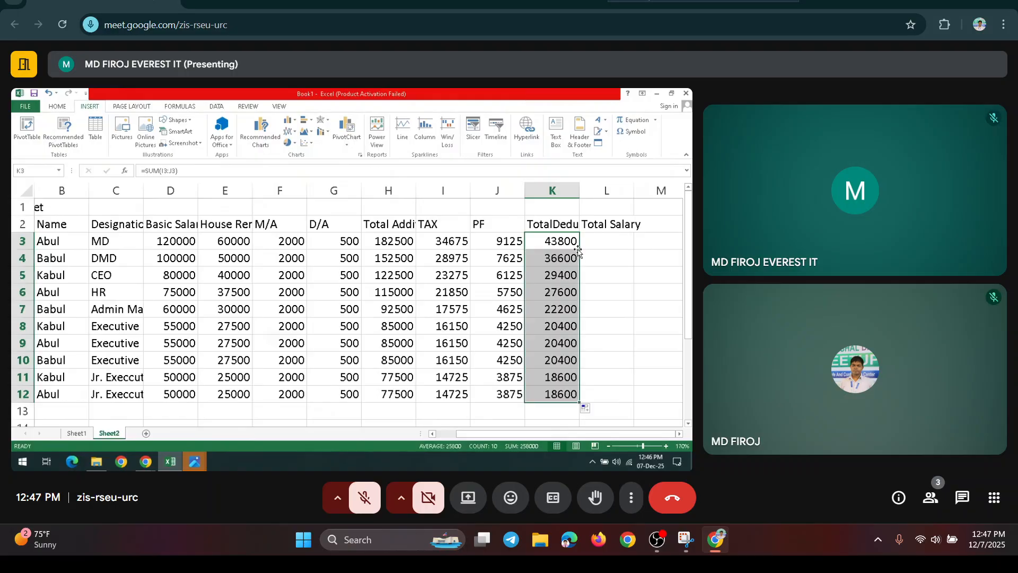
Calculate the total salary in L3 with the formula =SUM(H3-K3) and fill it down to L12.
{"action": "left_click", "coordinate": [611, 240]}
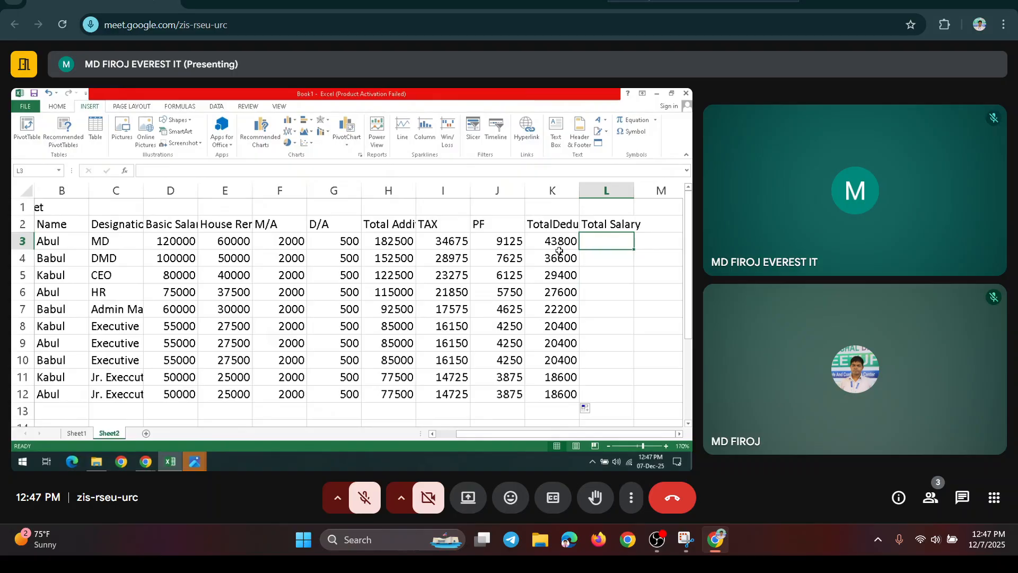
{"action": "left_click", "coordinate": [442, 244]}
{"action": "left_click", "coordinate": [388, 248]}
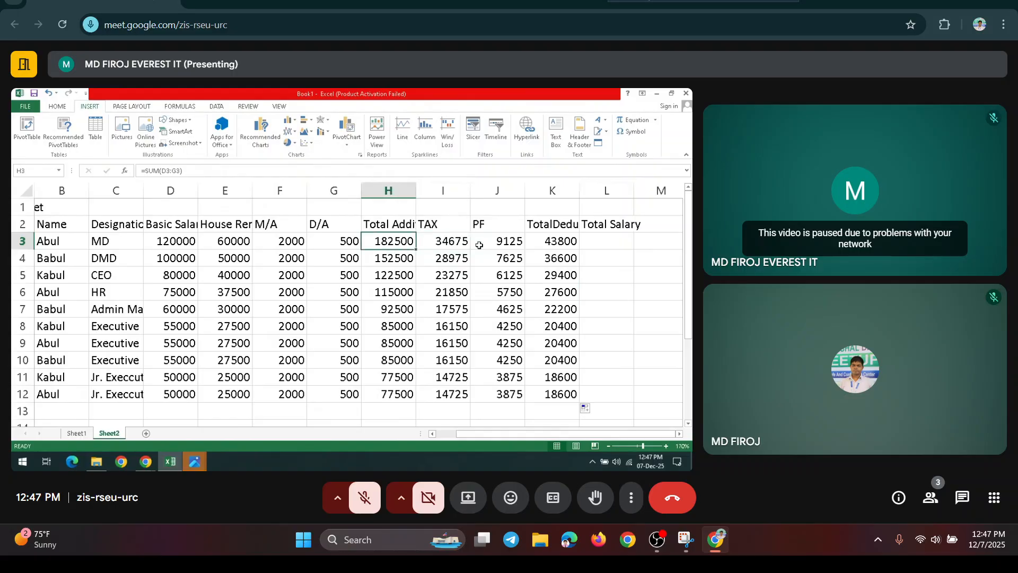
{"action": "left_click", "coordinate": [547, 243]}
{"action": "left_click", "coordinate": [601, 245]}
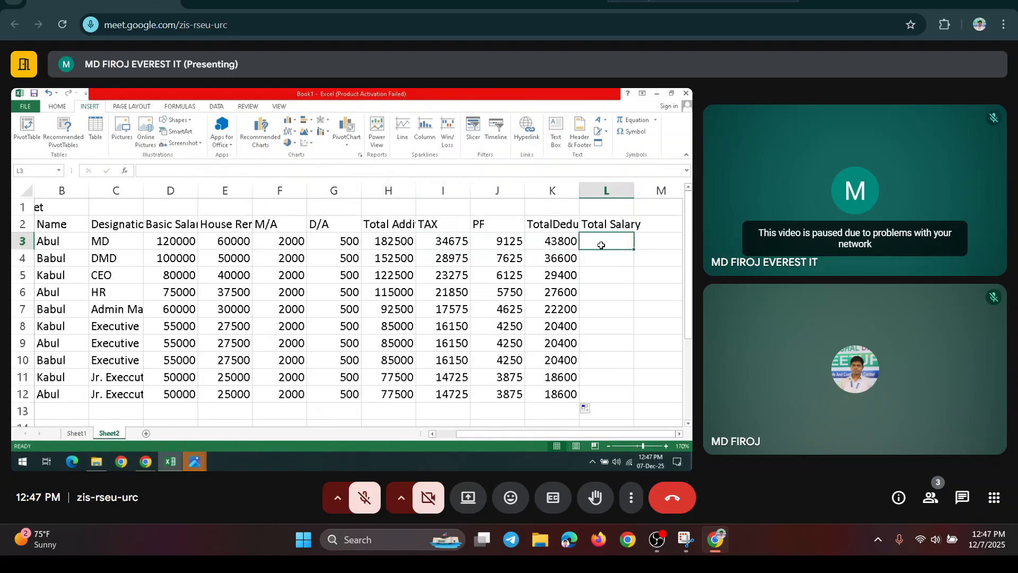
{"action": "type", "text": "="}
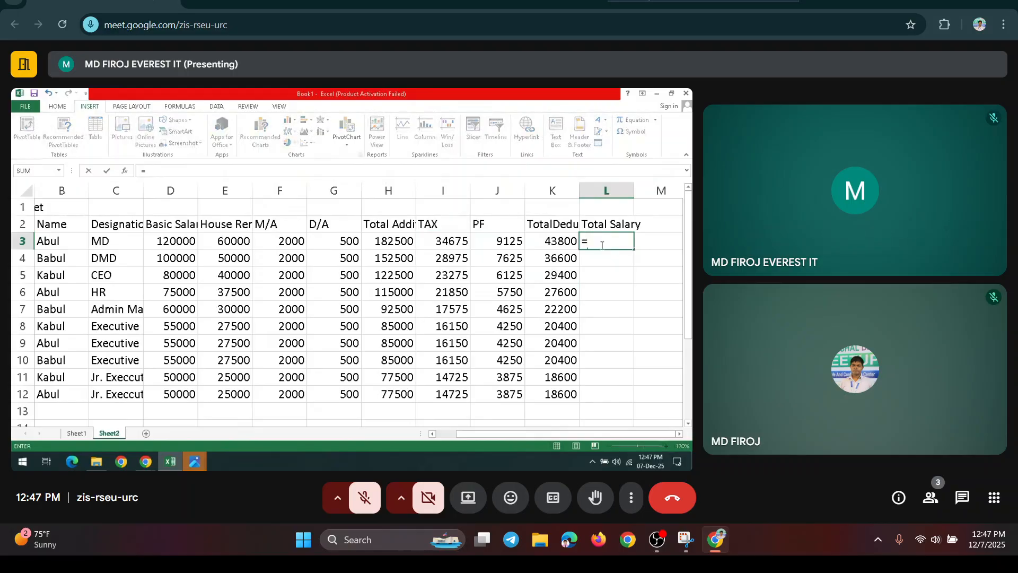
{"action": "type", "text": "SUM("}
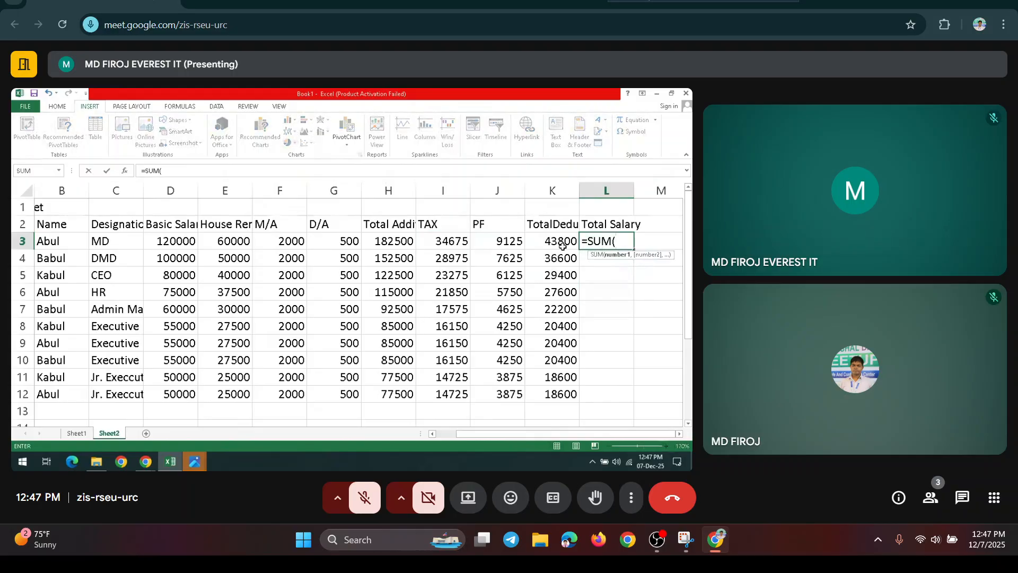
{"action": "left_click", "coordinate": [395, 241]}
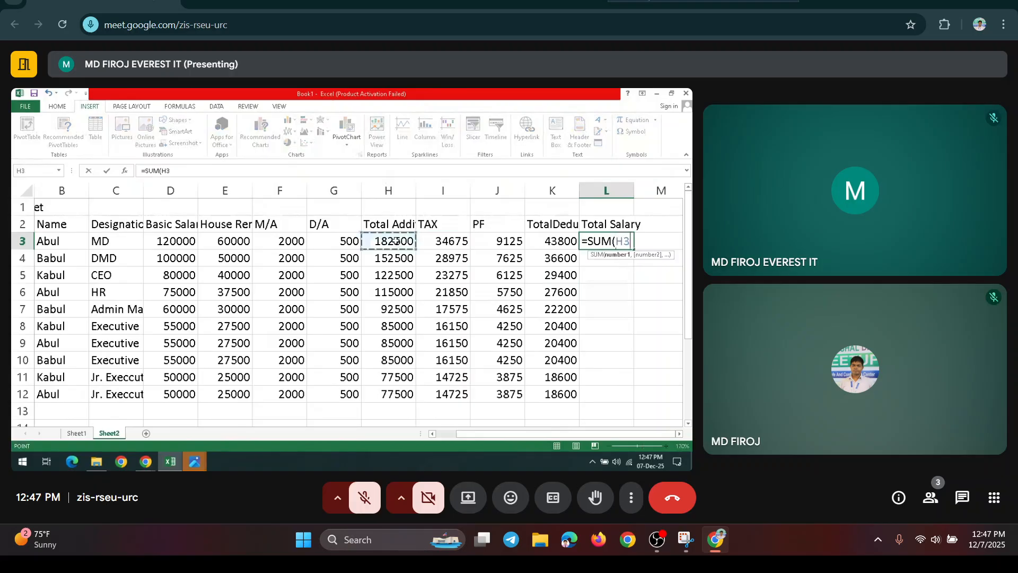
{"action": "type", "text": "-"}
{"action": "left_click", "coordinate": [542, 243]}
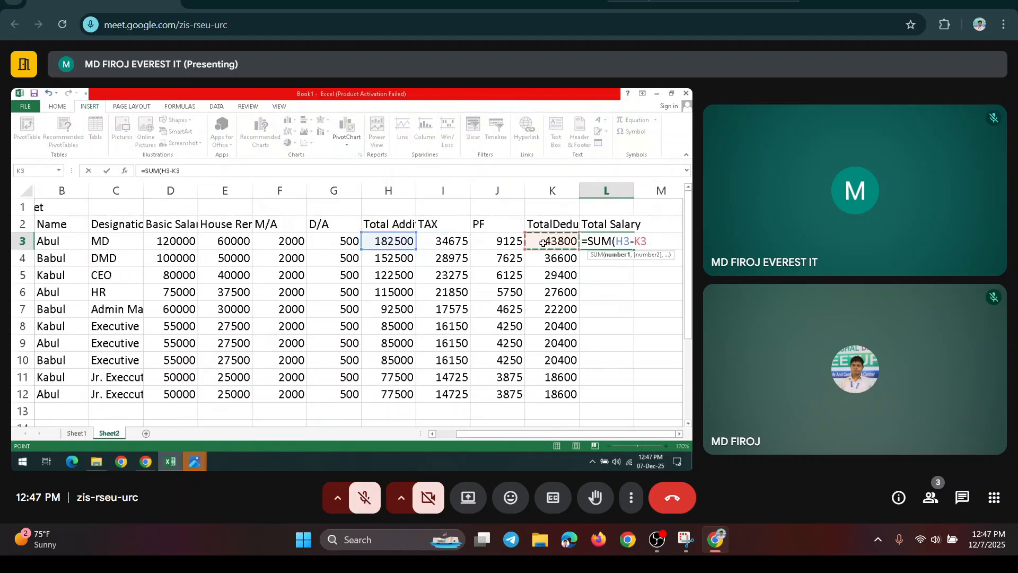
{"action": "type", "text": ")"}
{"action": "key", "text": "Return"}
{"action": "left_click", "coordinate": [608, 241]}
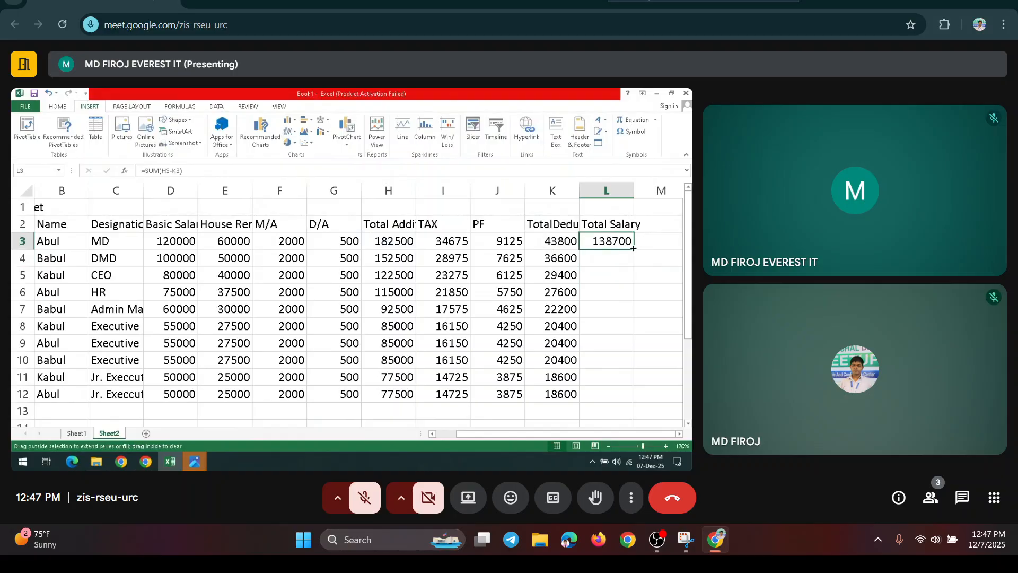
{"action": "double_click", "coordinate": [633, 248]}
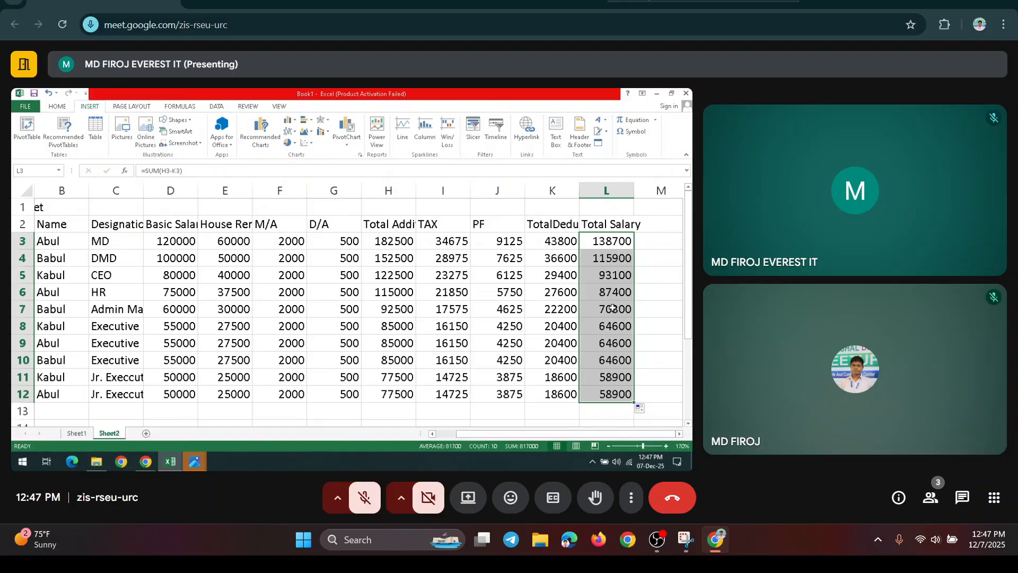
Review the salary sheet from its title and column headings through the employee rows and the calculated salary columns.
{"action": "scroll", "coordinate": [409, 373], "scroll_direction": "down", "scroll_amount": 2}
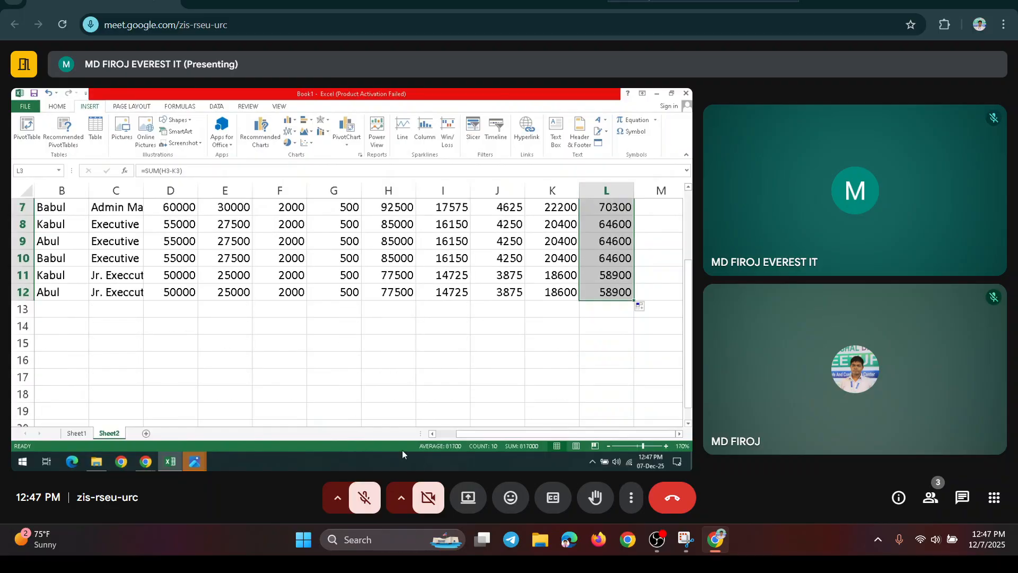
{"action": "scroll", "coordinate": [329, 296], "scroll_direction": "up", "scroll_amount": 2}
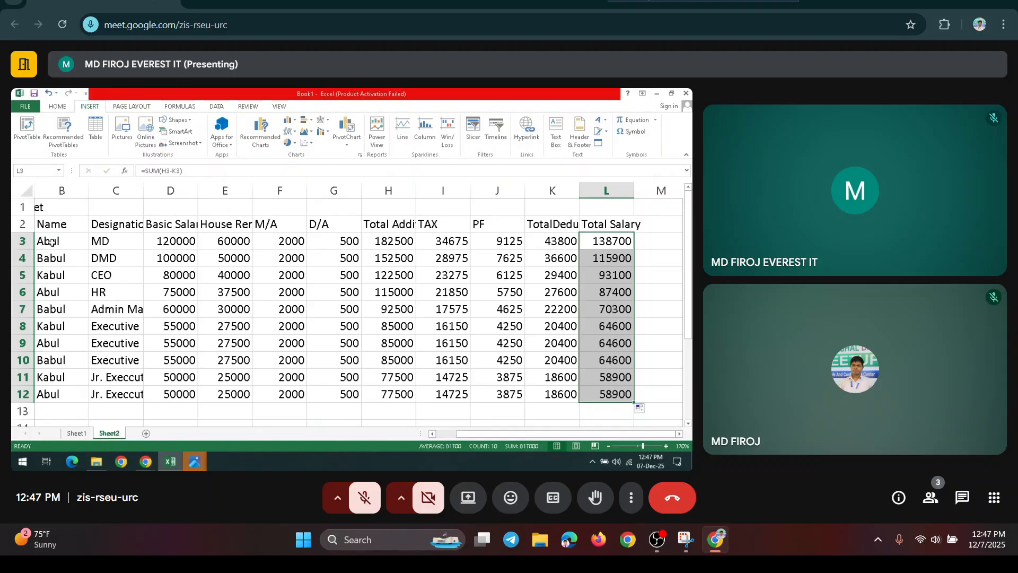
{"action": "left_click", "coordinate": [51, 224]}
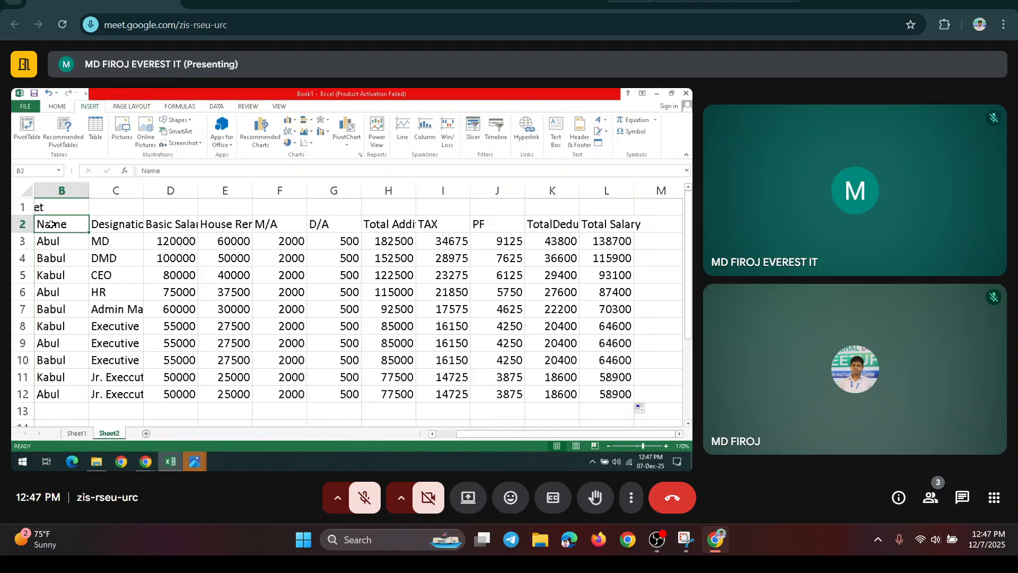
{"action": "key", "text": "Left"}
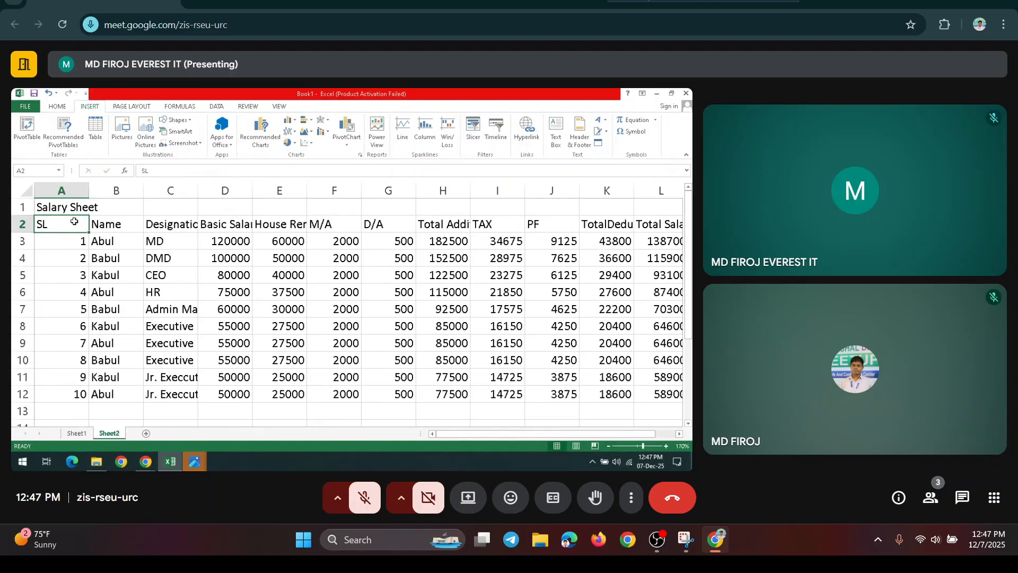
{"action": "left_click", "coordinate": [93, 212]}
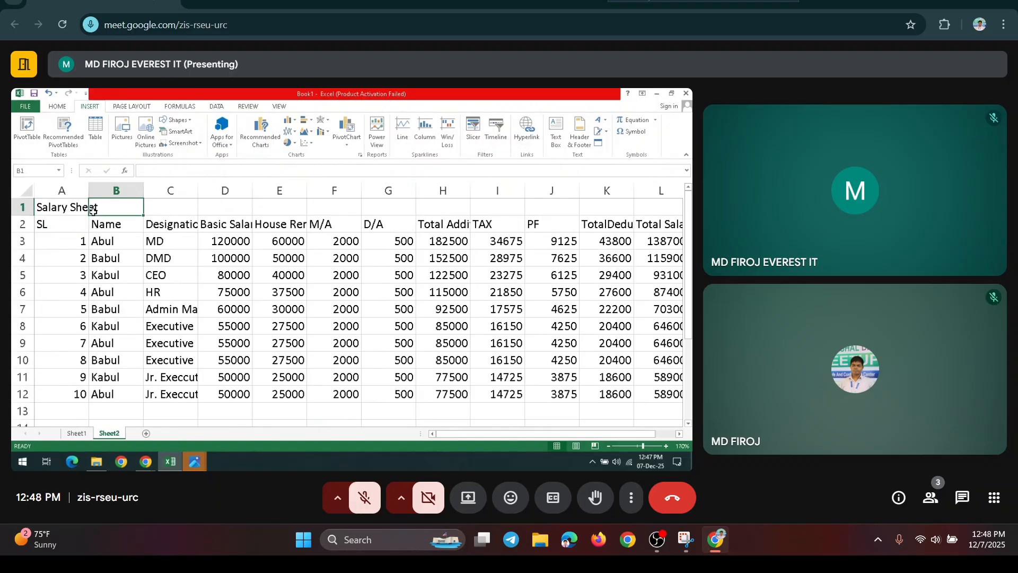
{"action": "left_click", "coordinate": [72, 212]}
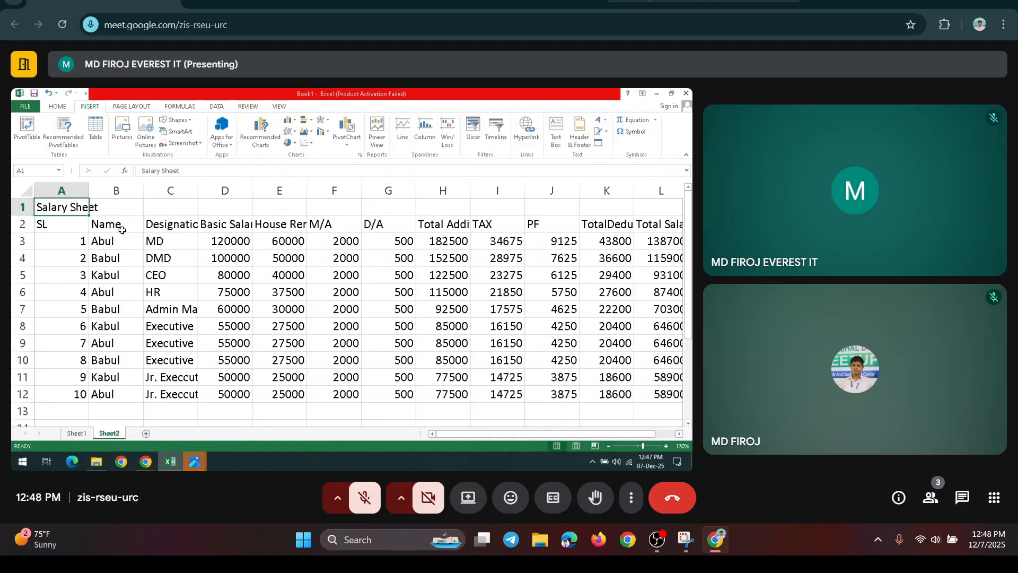
{"action": "left_click", "coordinate": [366, 277]}
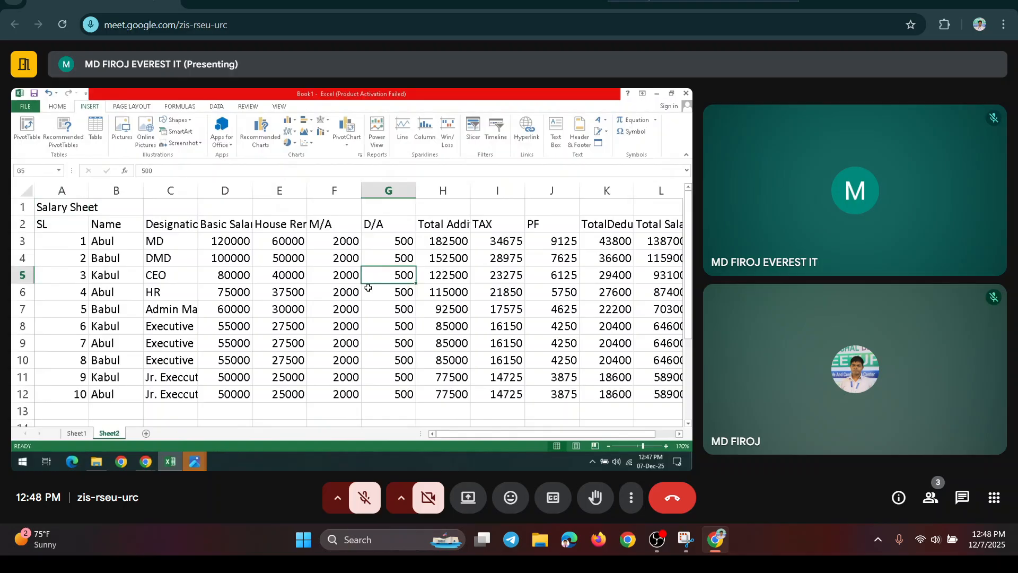
{"action": "left_click", "coordinate": [424, 375]}
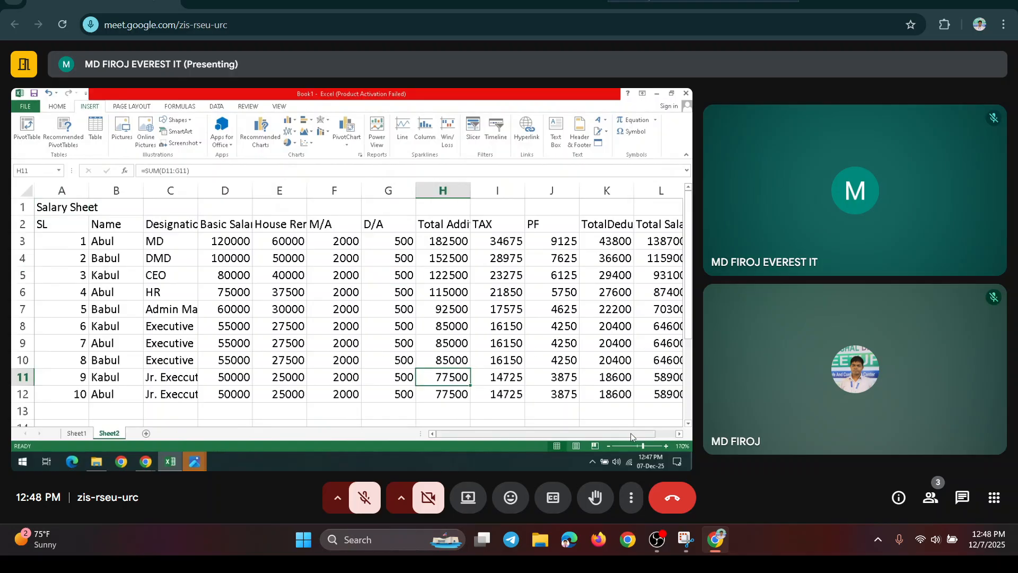
{"action": "left_click", "coordinate": [468, 354]}
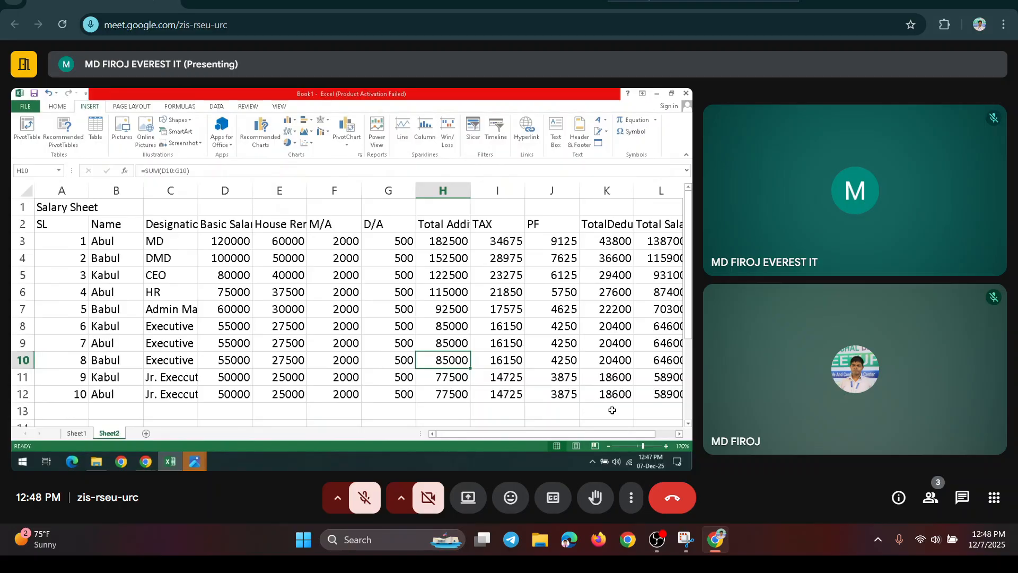